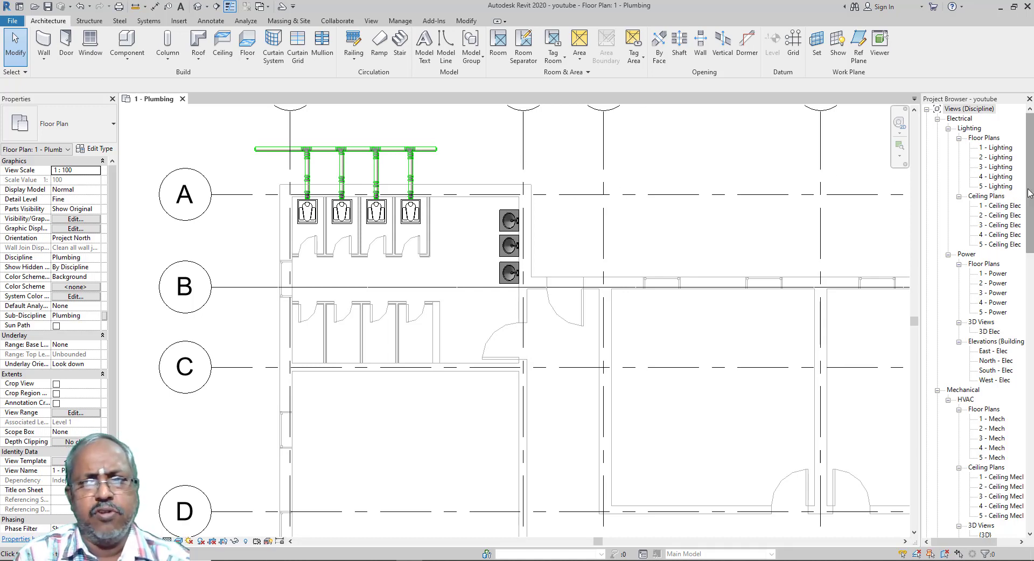
Start a PVC - DWV pipe with system type Waste and a diameter of 80 mm.
left_click_drag(1030, 192, 1031, 451)
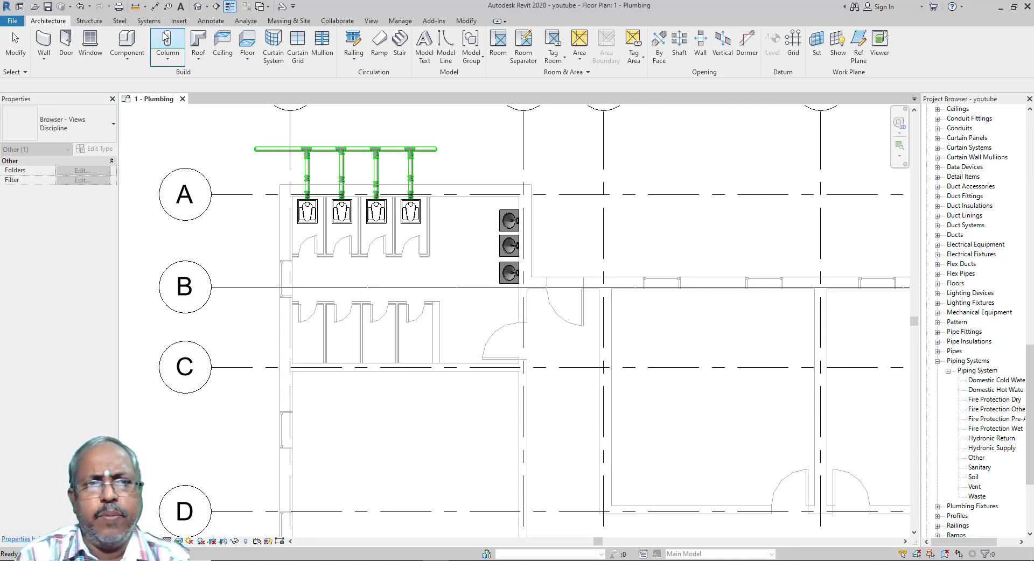
left_click(149, 21)
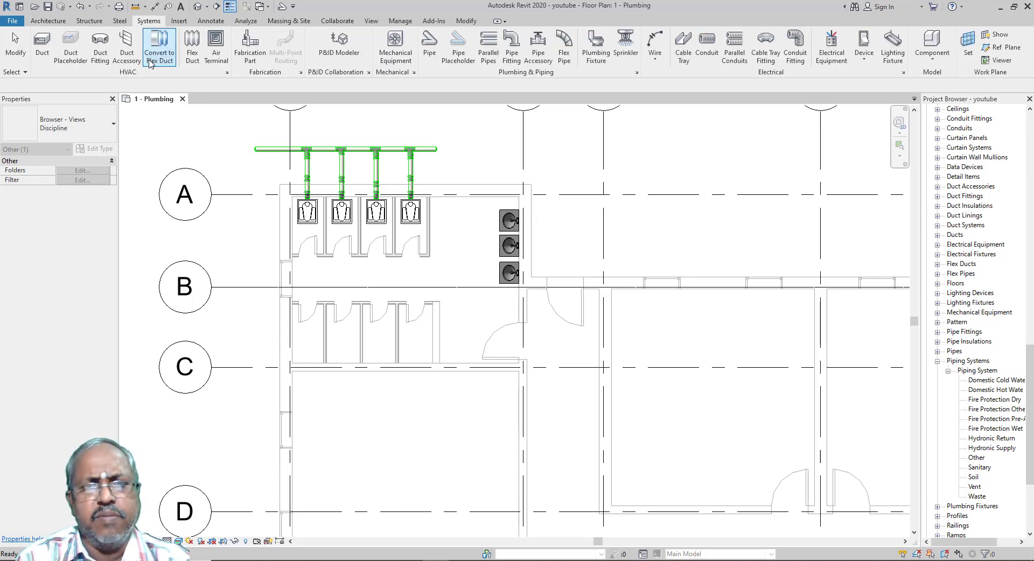
left_click(429, 47)
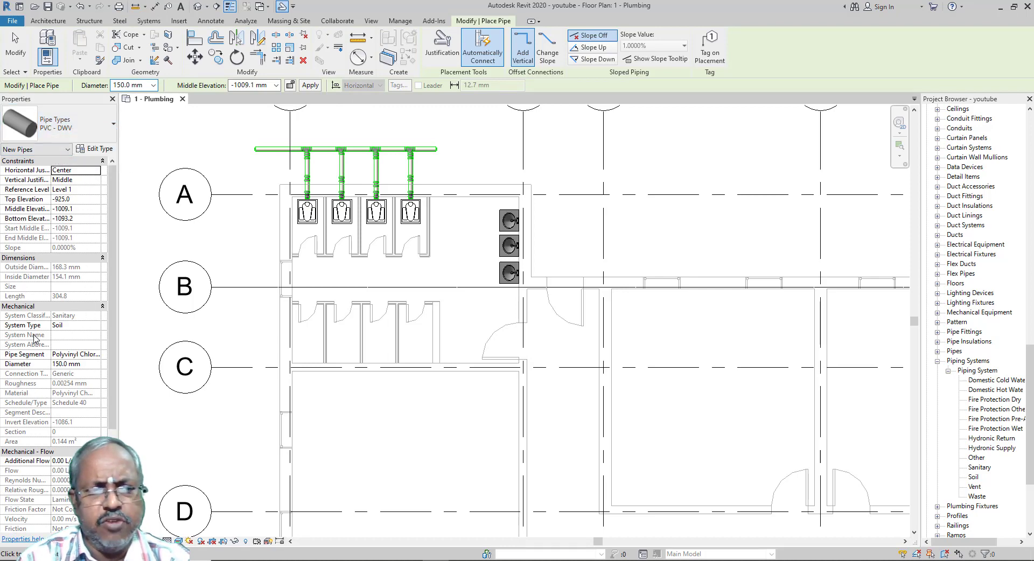
left_click(97, 326)
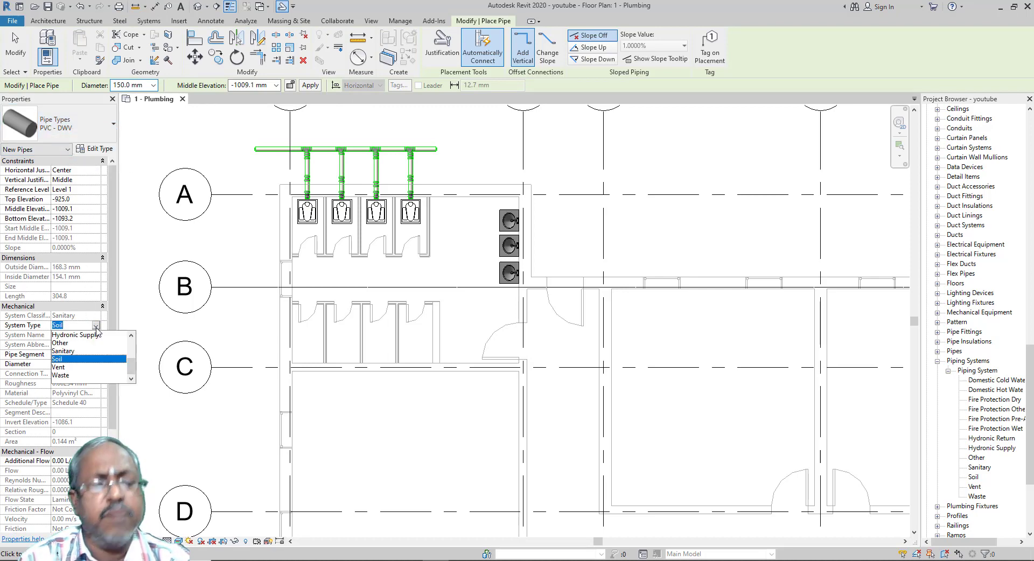
left_click(67, 375)
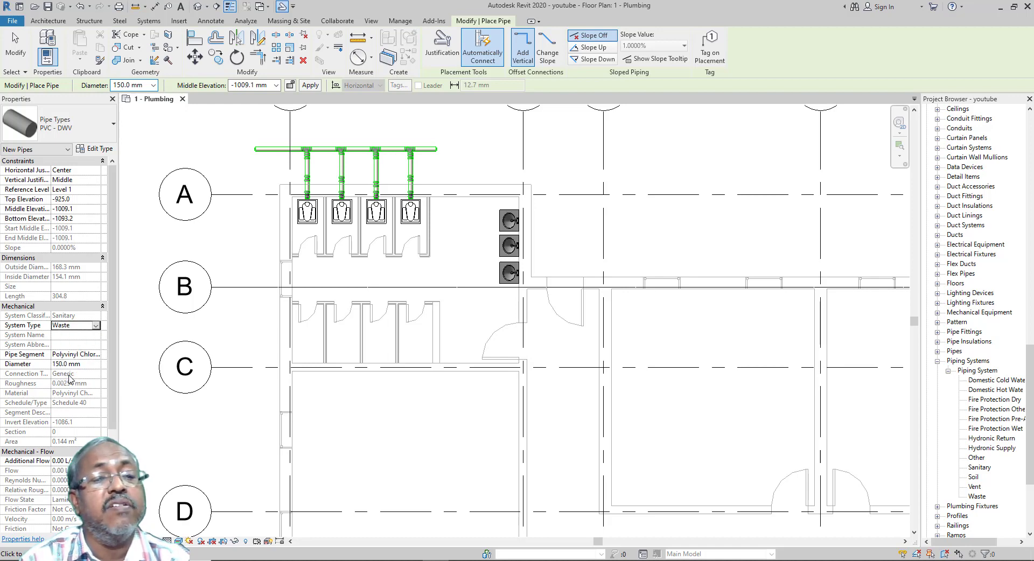
left_click(99, 364)
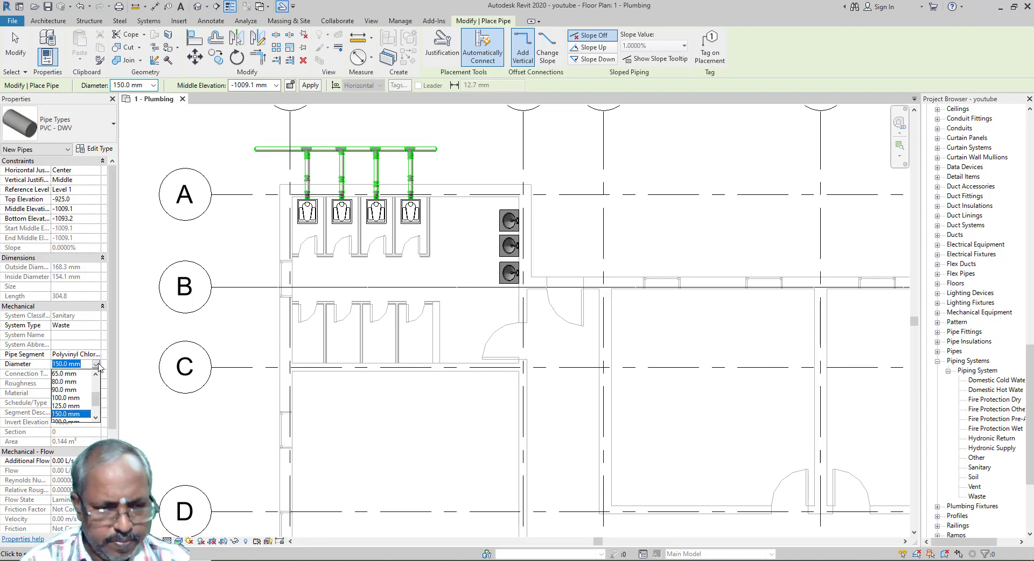
left_click(73, 375)
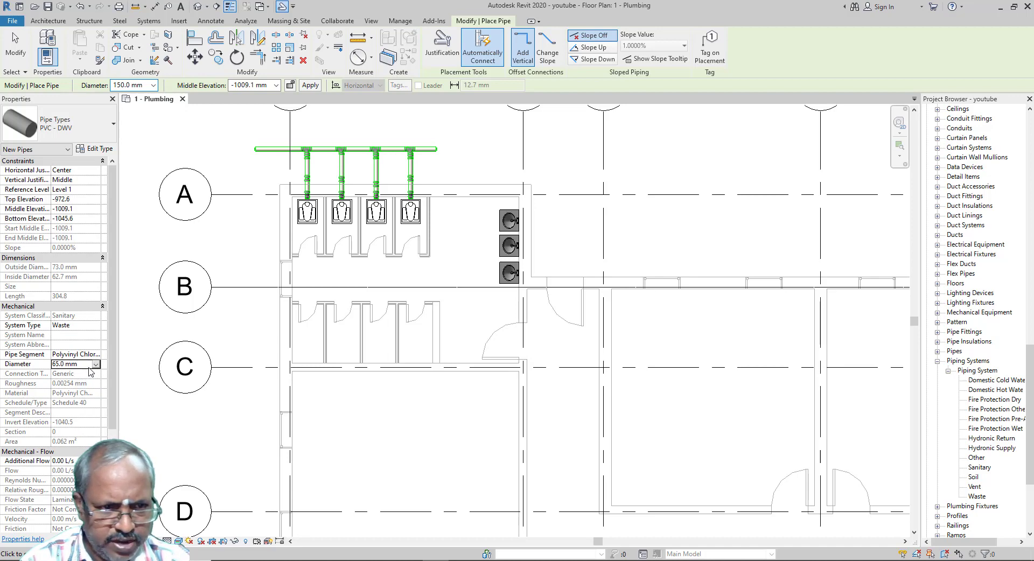
left_click(92, 366)
left_click(96, 365)
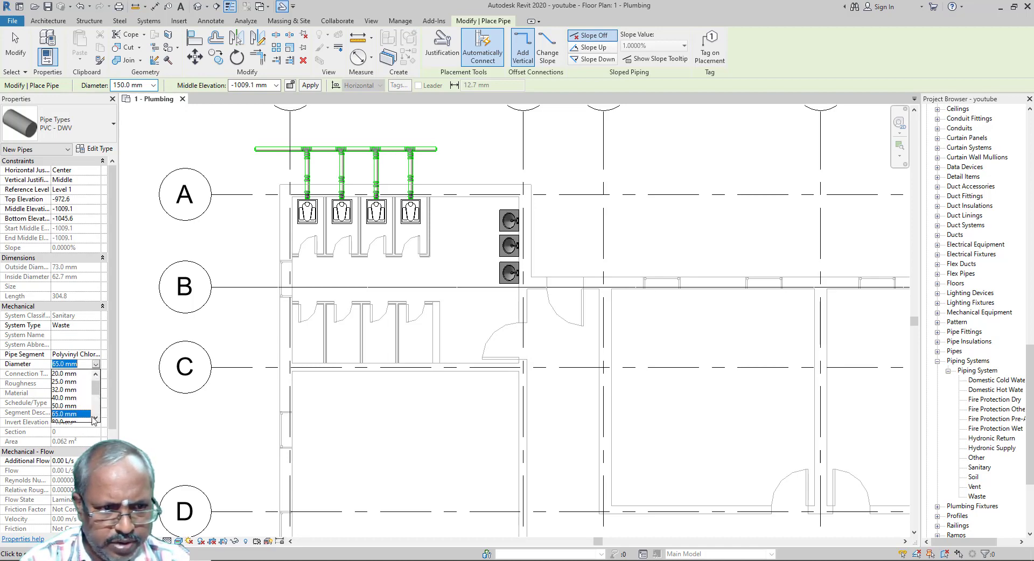
left_click(95, 419)
left_click(73, 414)
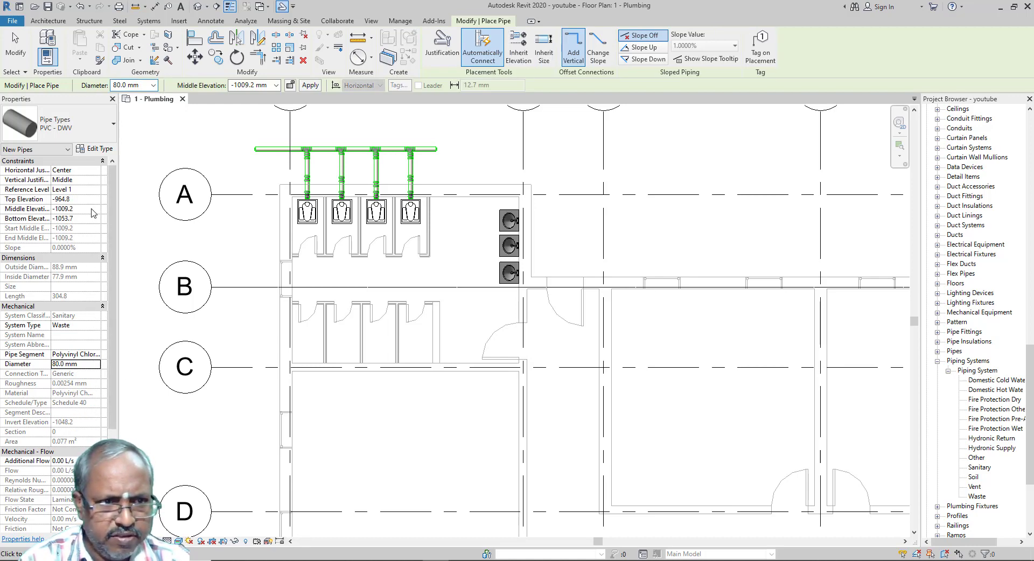
Set the new pipe's middle elevation to -600.1 mm and its slope direction to Slope Down at 1.0000%.
left_click(92, 210)
type("-6")
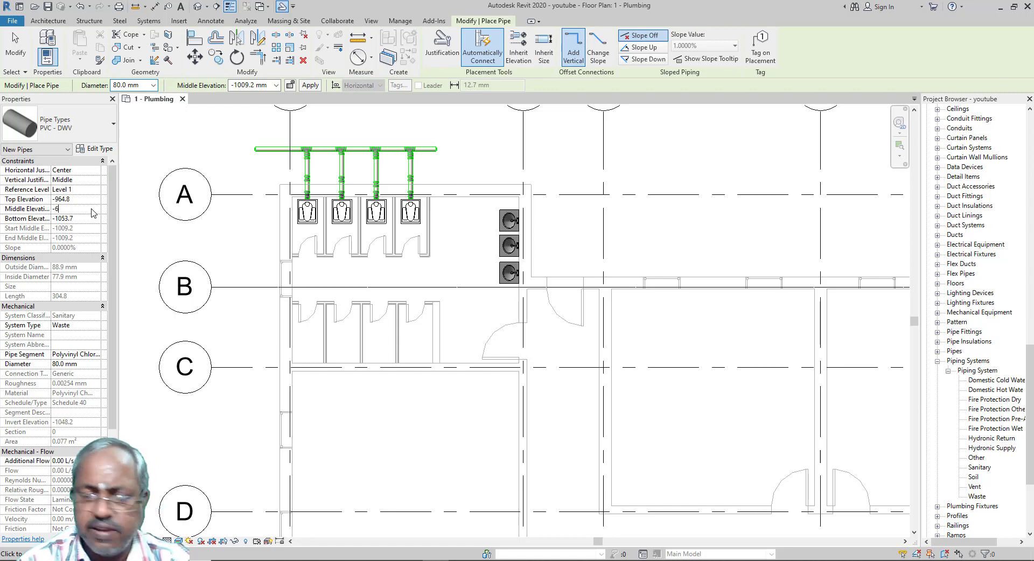
type("00.1")
key("Return")
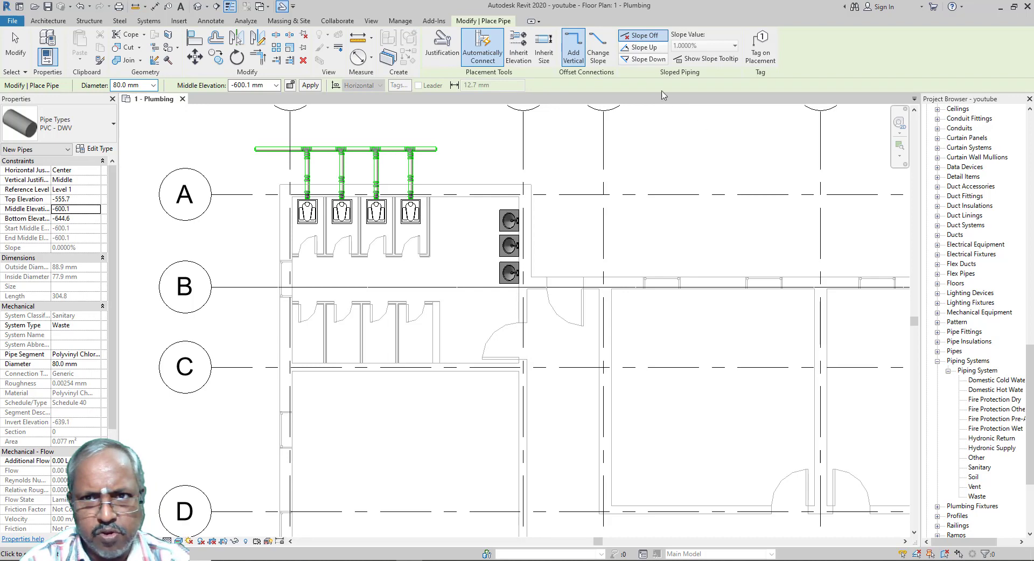
left_click(651, 59)
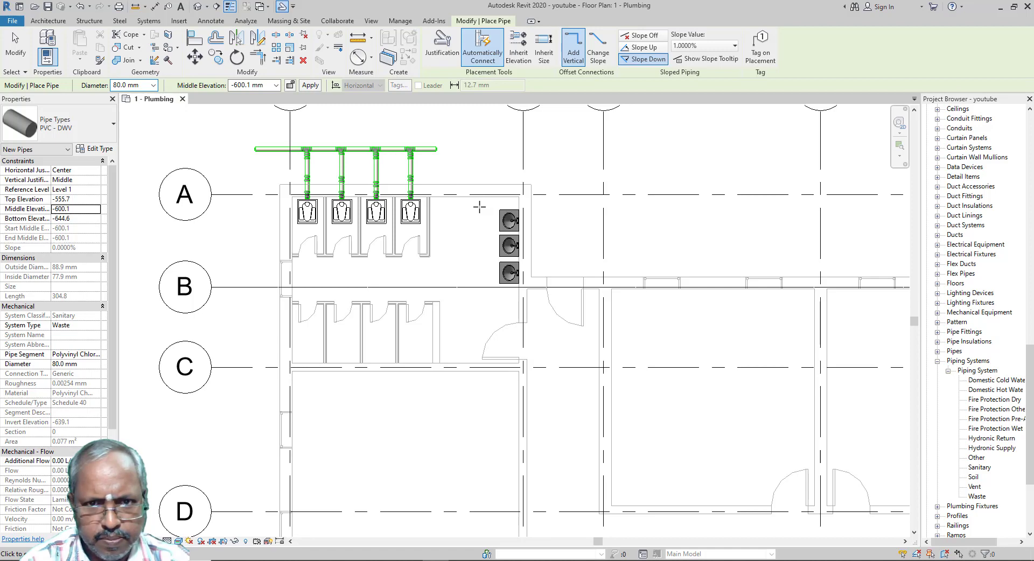
Draw an L-shaped waste pipe, about 2084 mm south alongside the three basins and about 5284 mm west near grid B, past the outer wall.
left_click(479, 205)
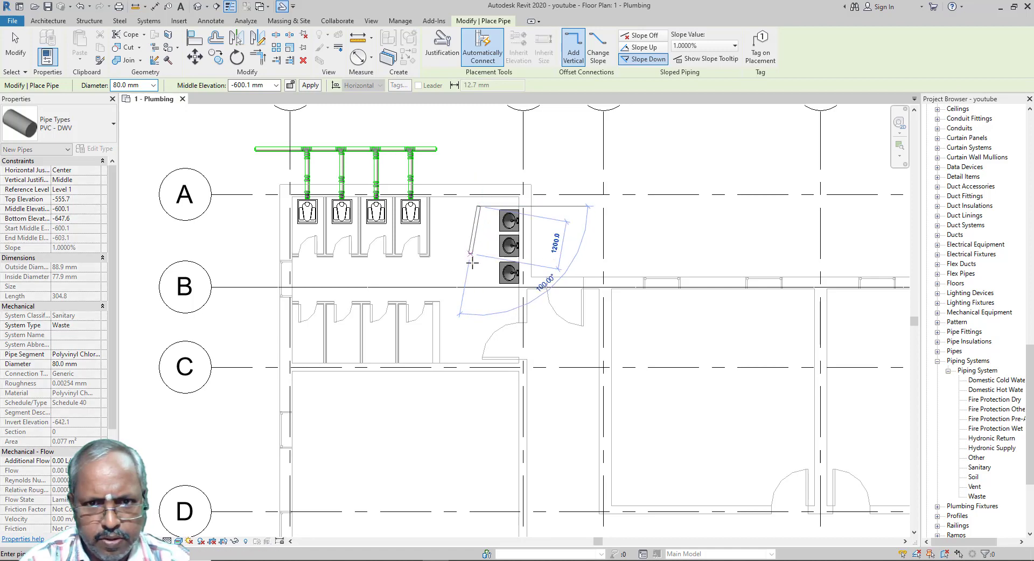
left_click(479, 293)
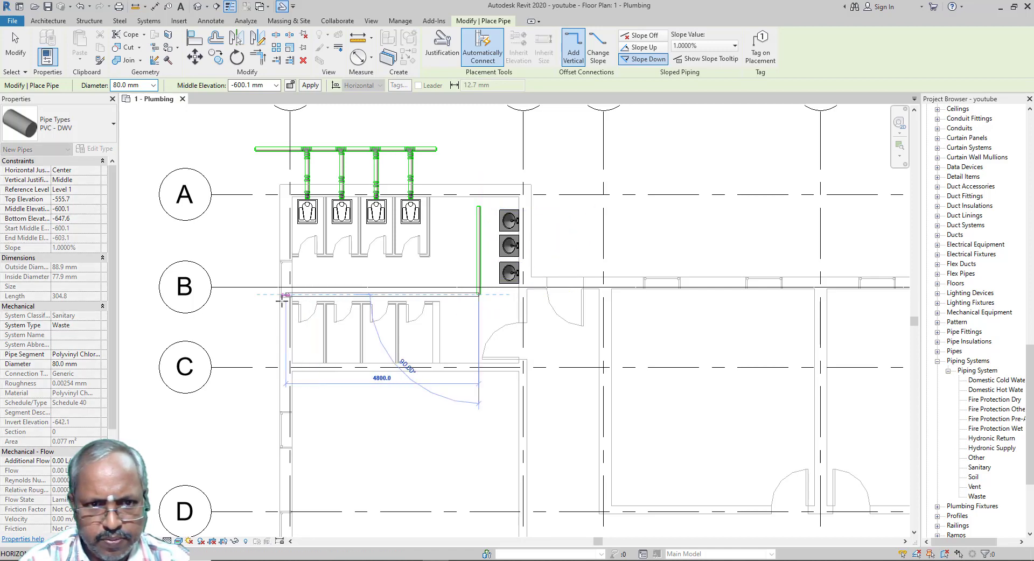
left_click(260, 295)
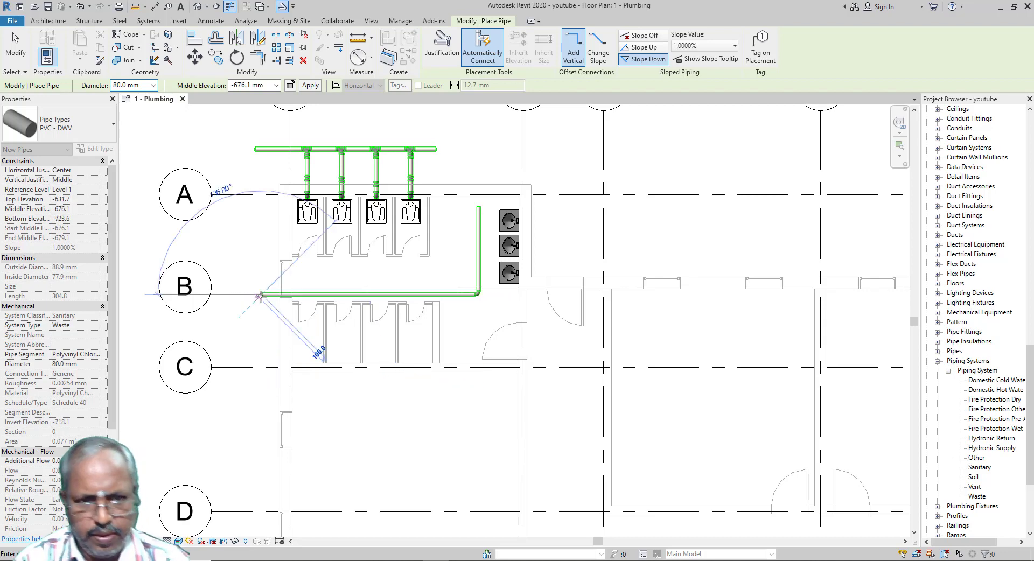
key("Escape")
key("Escape")
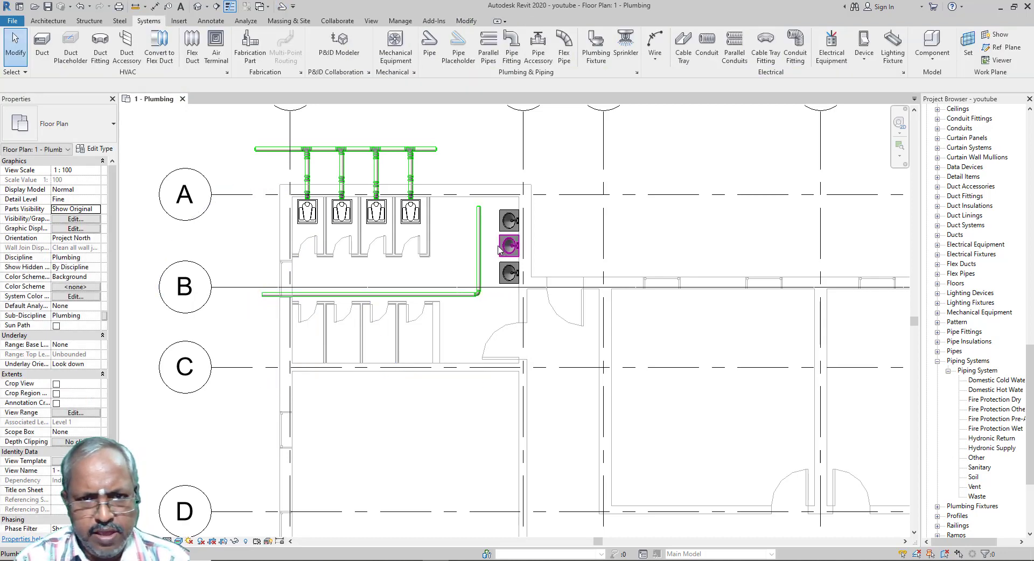
Cap the open ends of the two new waste pipes and clear the selection.
left_click(478, 241)
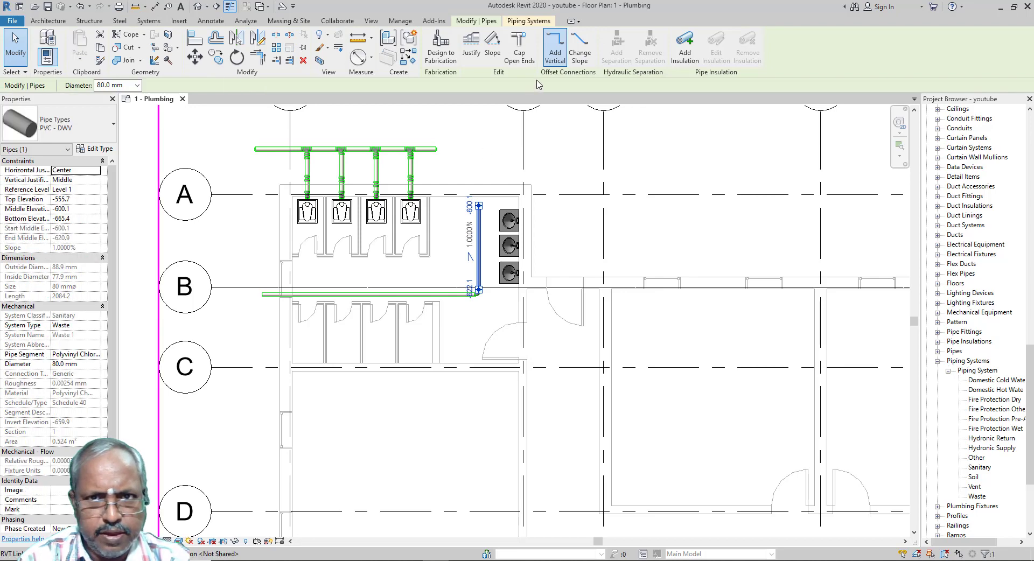
left_click(265, 295)
left_click(517, 58)
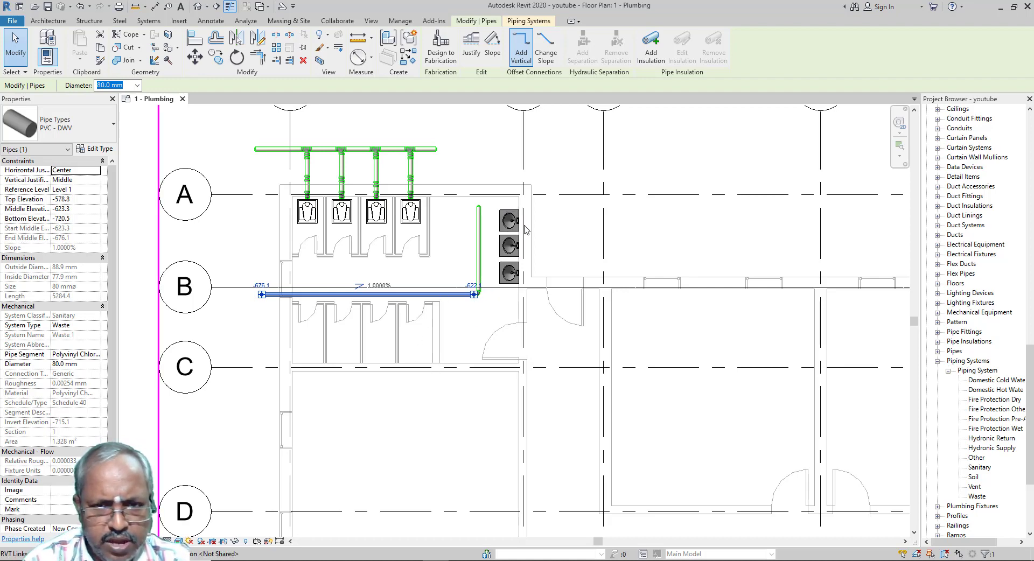
scroll(520, 236, "up", 1)
scroll(521, 235, "up", 1)
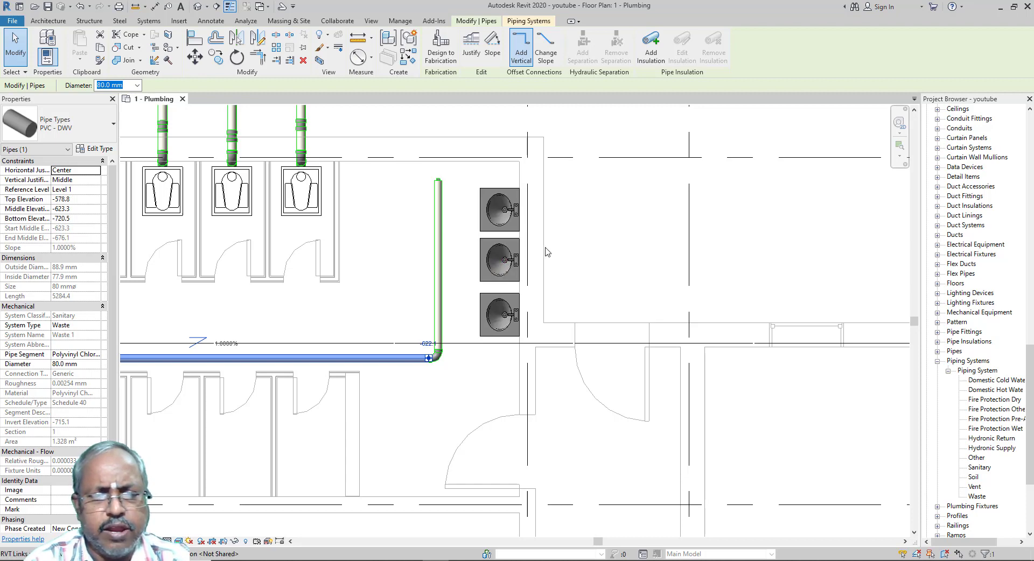
scroll(566, 243, "down", 2)
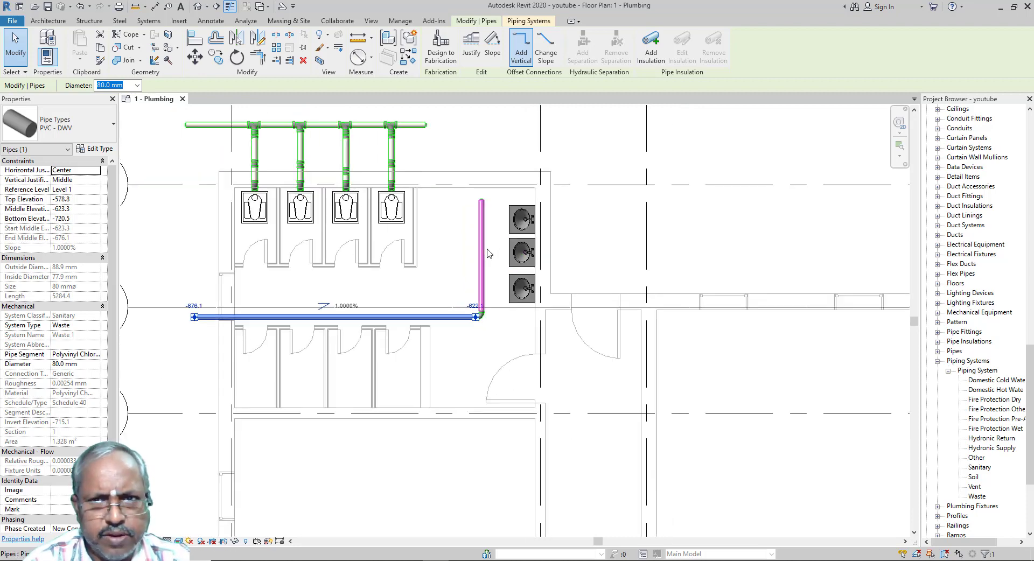
left_click(15, 46)
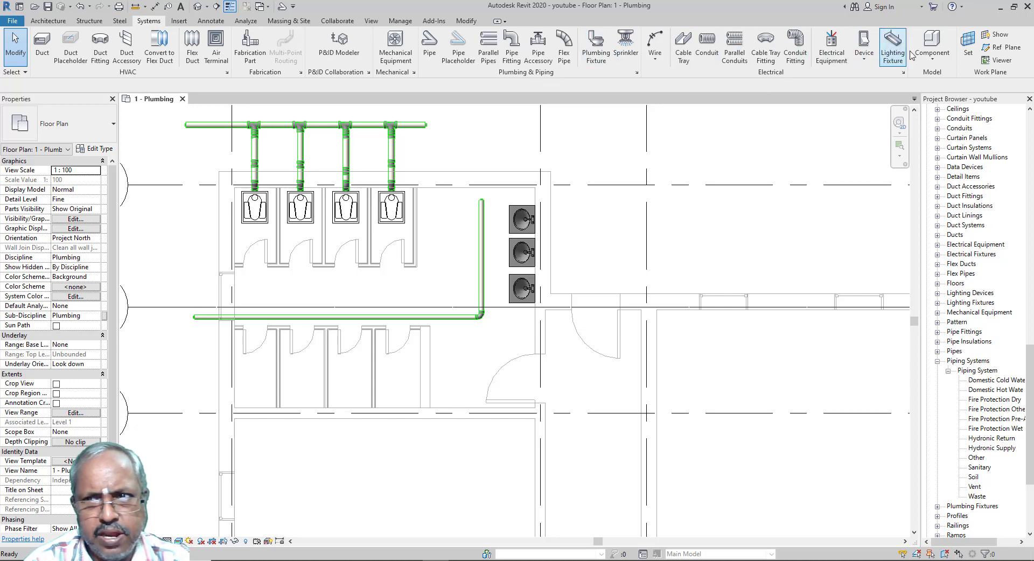
Load the M_Floor Drain - Rectangular family from the India library's Plumbing, MEP, Fixtures, Drains folder as a component.
left_click(927, 44)
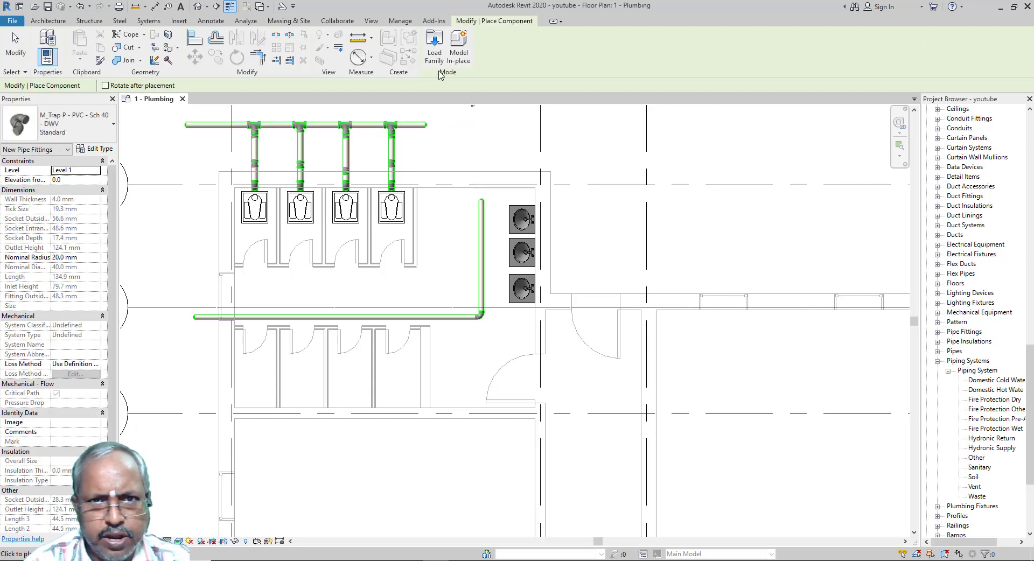
left_click(435, 53)
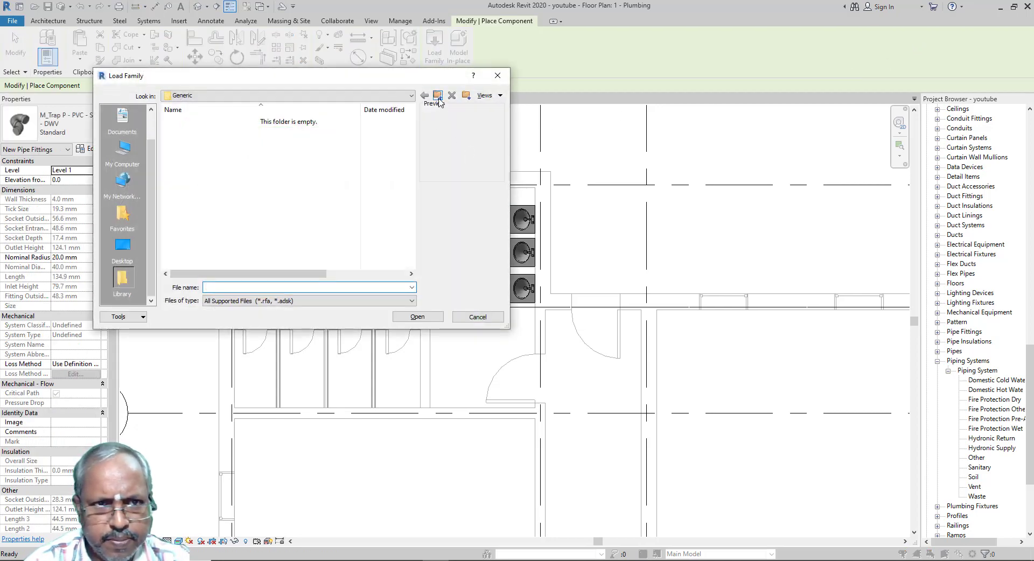
left_click(437, 95)
double_click(215, 135)
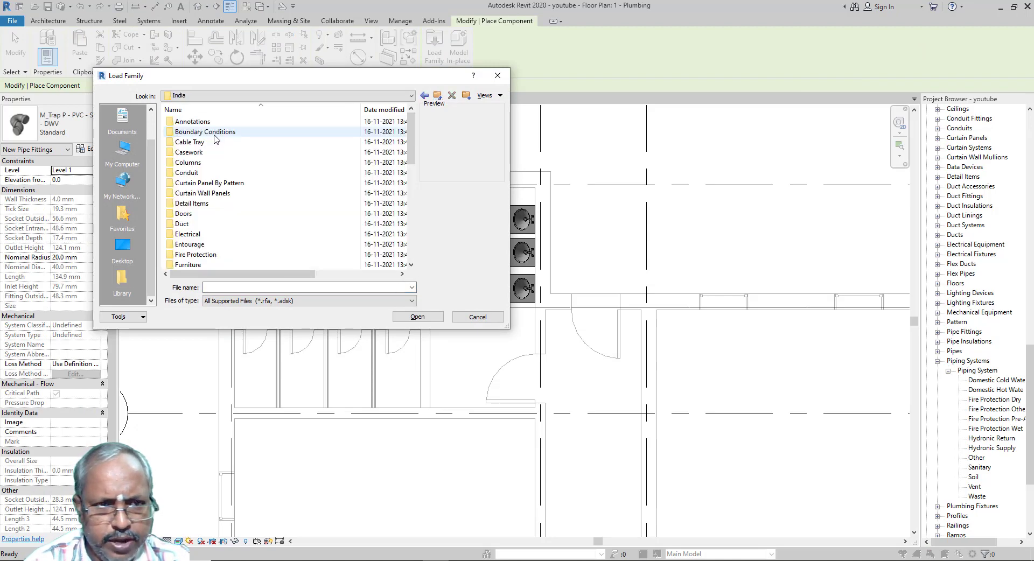
left_click(181, 208)
key("p")
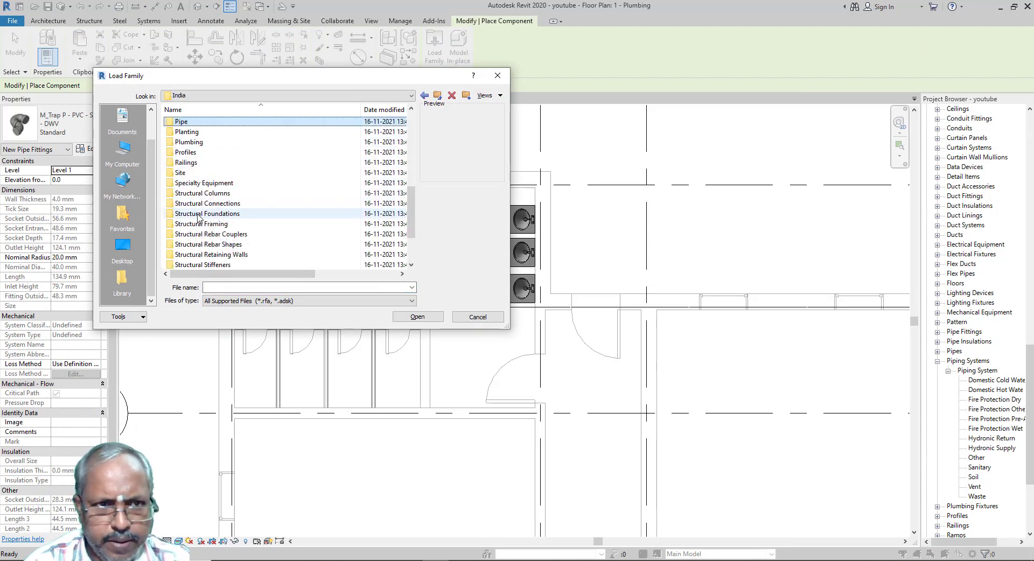
double_click(191, 143)
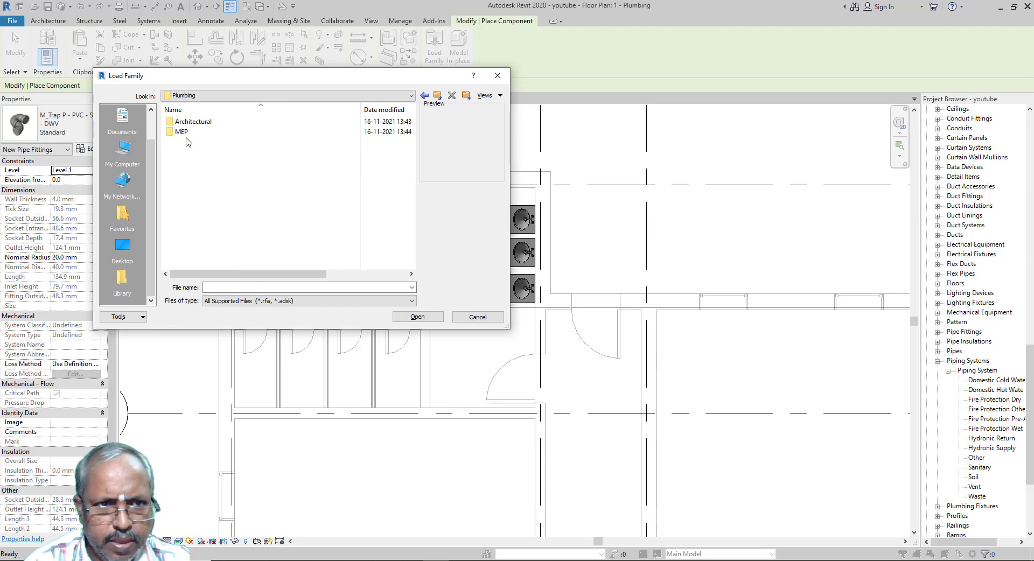
double_click(184, 133)
double_click(185, 132)
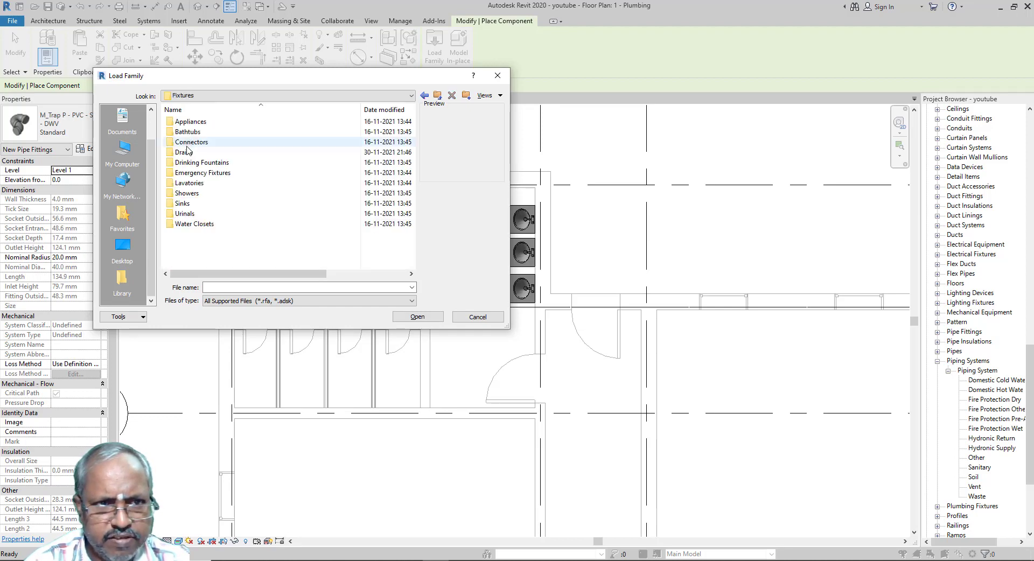
double_click(185, 152)
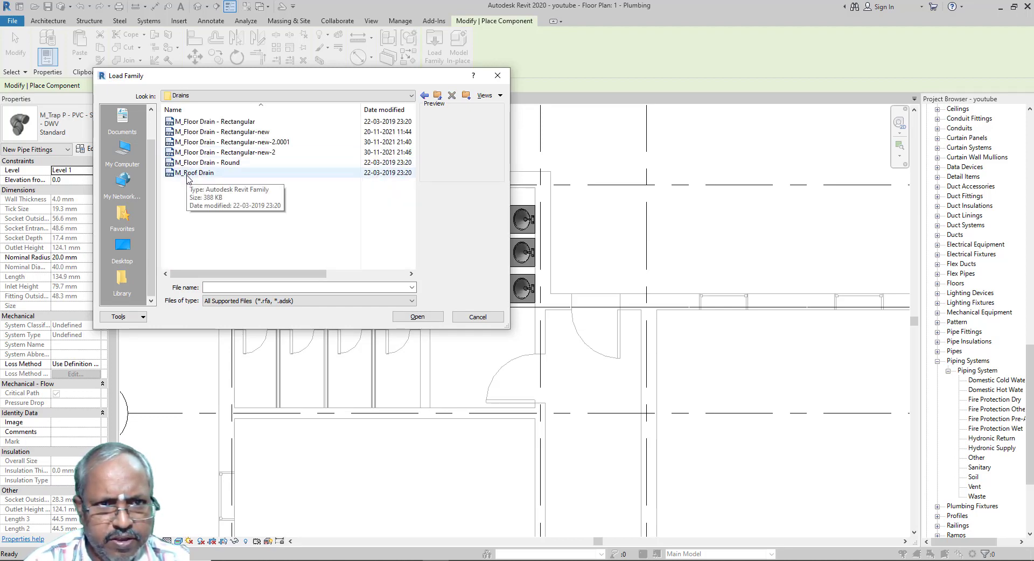
left_click(225, 122)
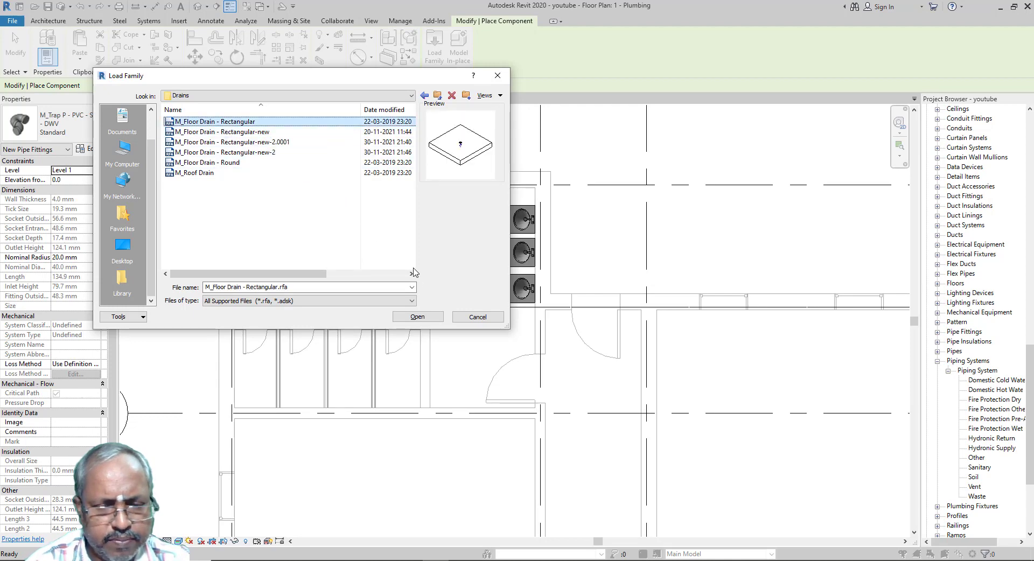
left_click(425, 317)
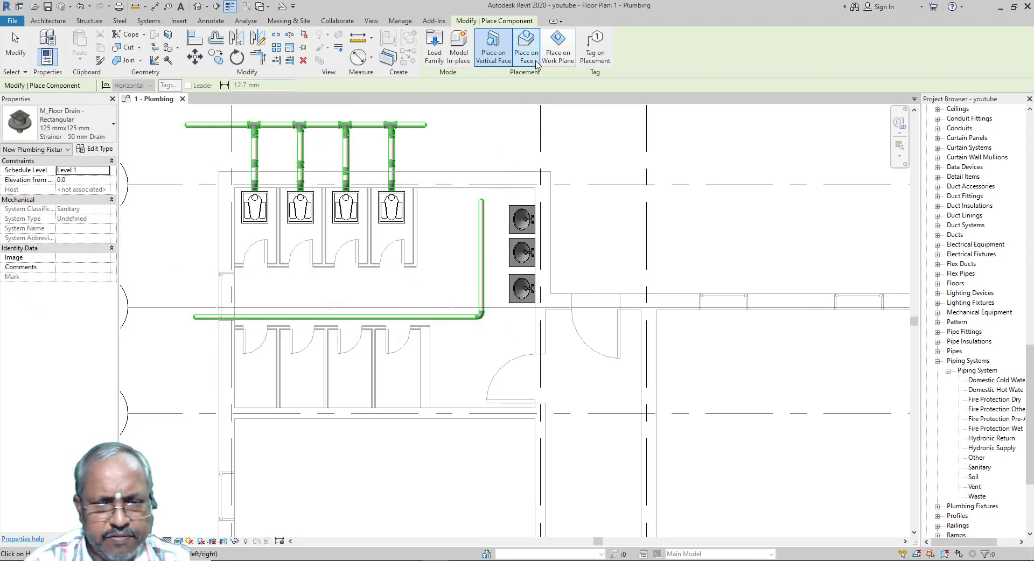
Place on face four aligned 125 mmx125 mm floor drains, one near the rear wall of each cubicle in the row beside grid C.
left_click(536, 61)
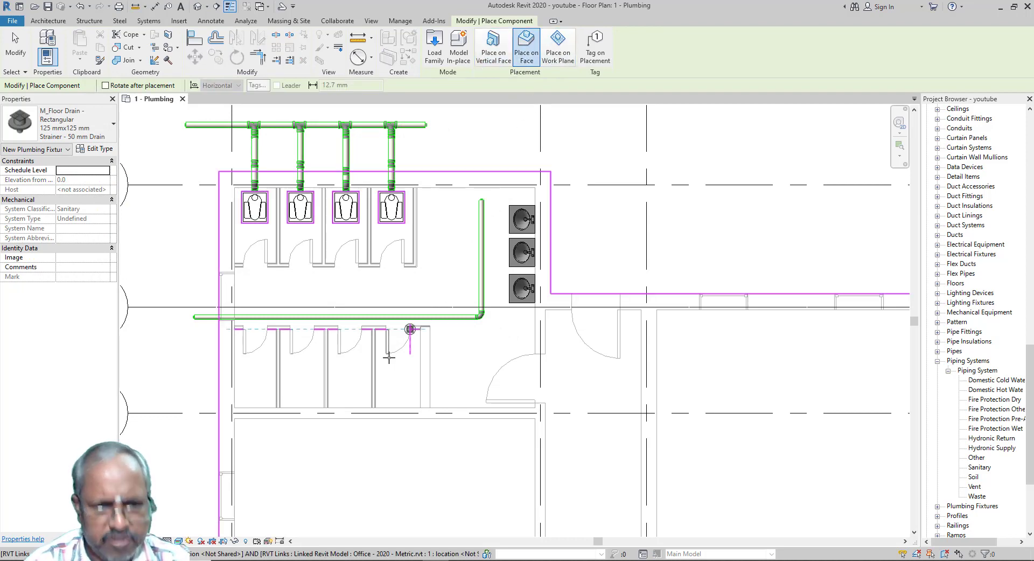
scroll(269, 399, "up", 4)
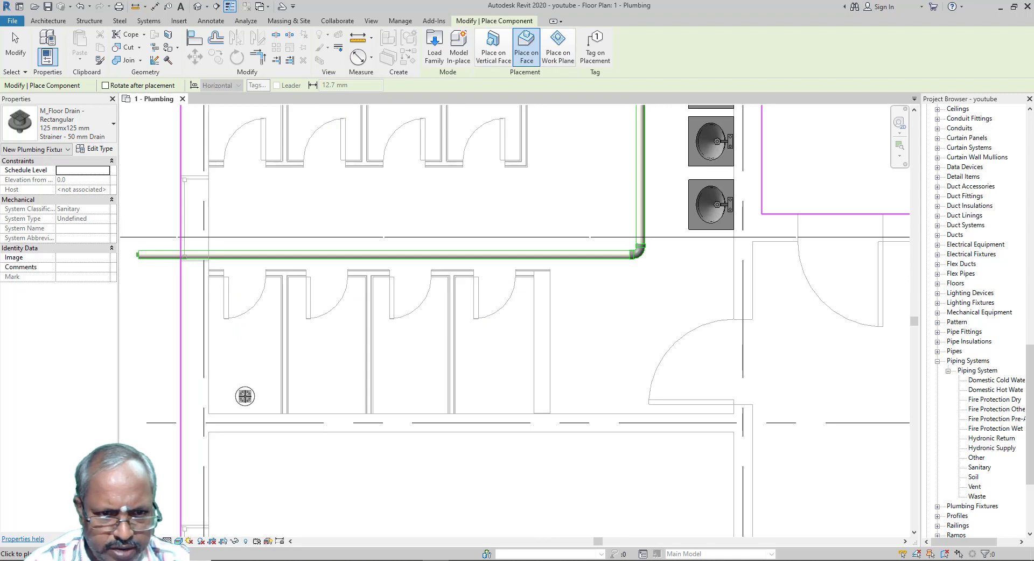
left_click(243, 394)
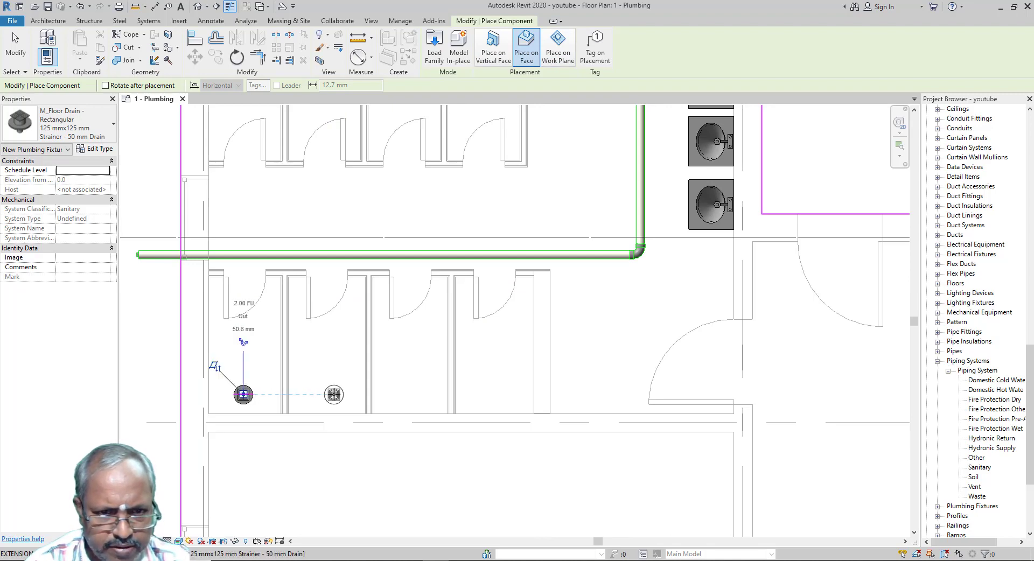
left_click(334, 395)
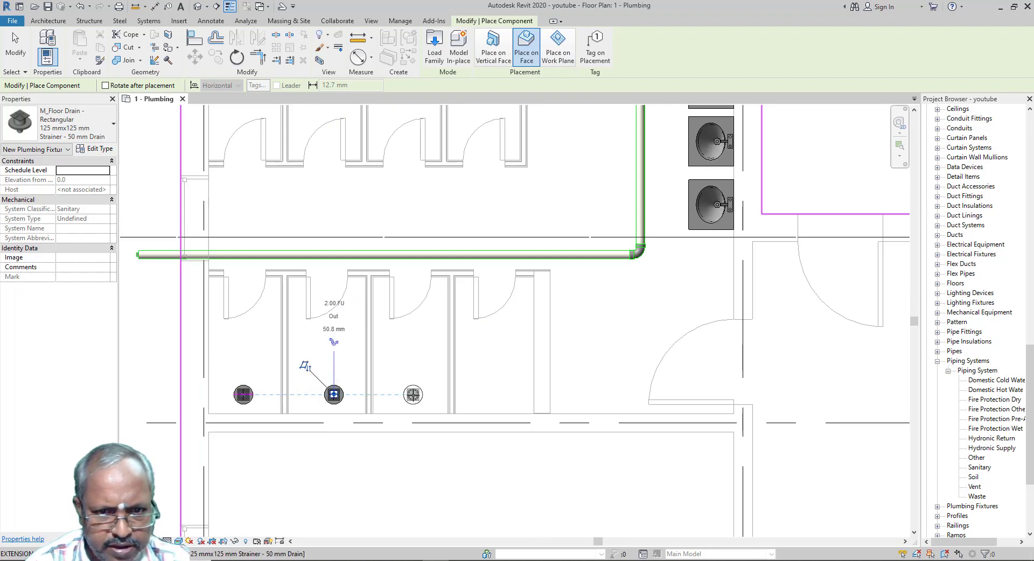
left_click(412, 395)
left_click(499, 395)
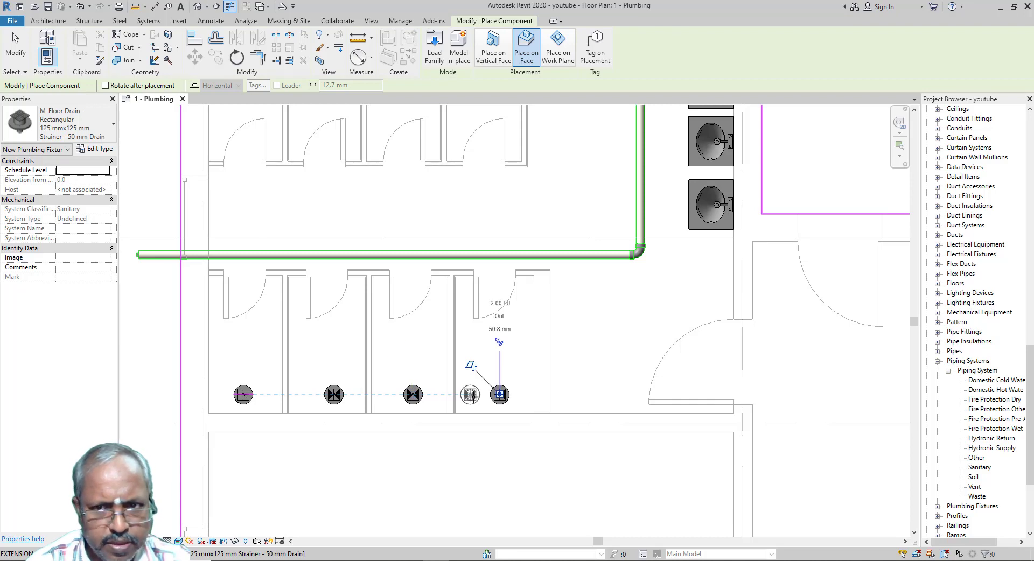
Place another 125 mmx125 mm floor drain in front of the basins, between the middle and southernmost ones, and end the placement.
scroll(499, 395, "down", 3)
scroll(615, 266, "up", 3)
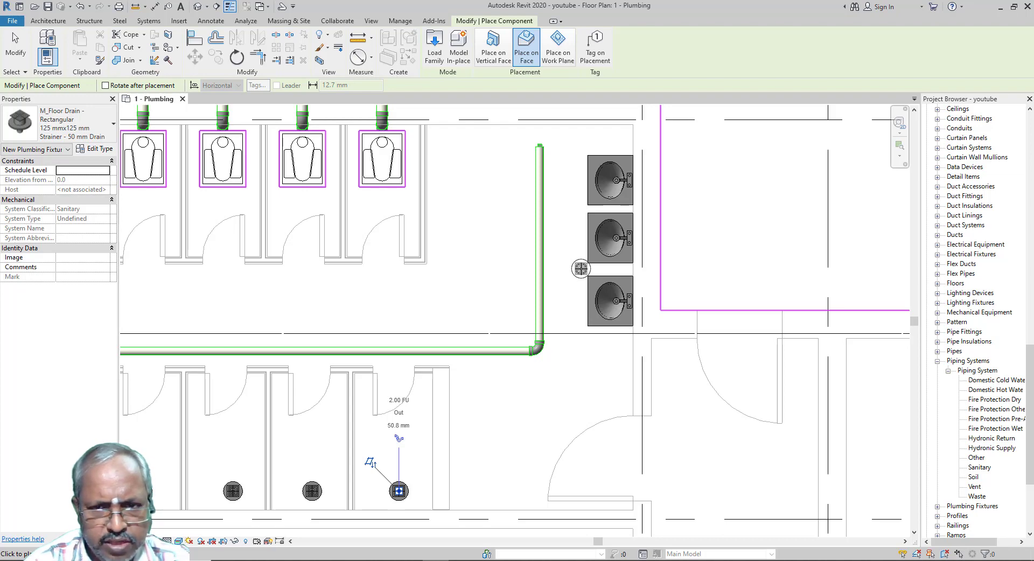
left_click(581, 269)
key("Escape")
scroll(581, 279, "up", 2)
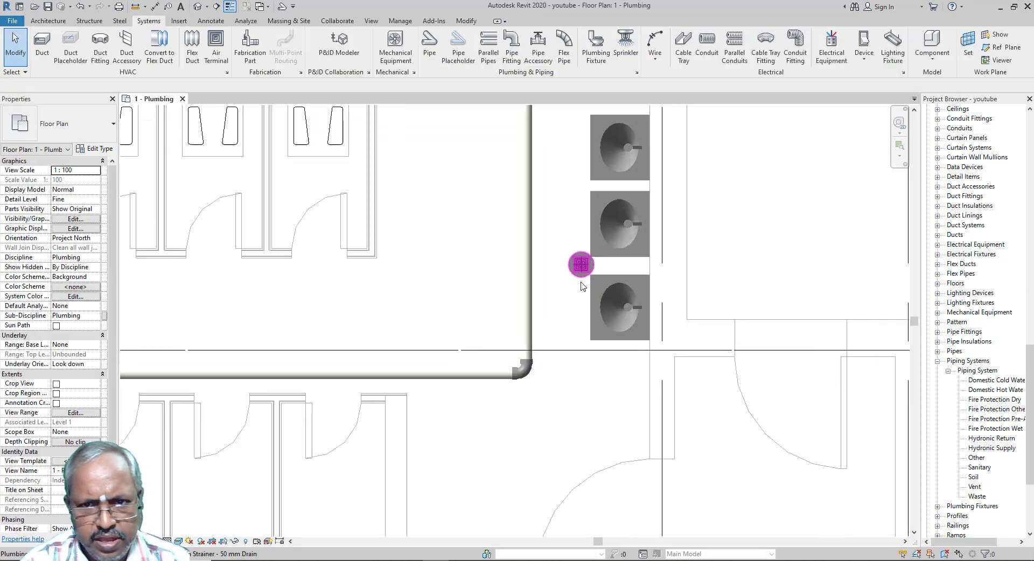
Select the floor drain beside the basins in the default 3D view and open its family for editing.
left_click(581, 275)
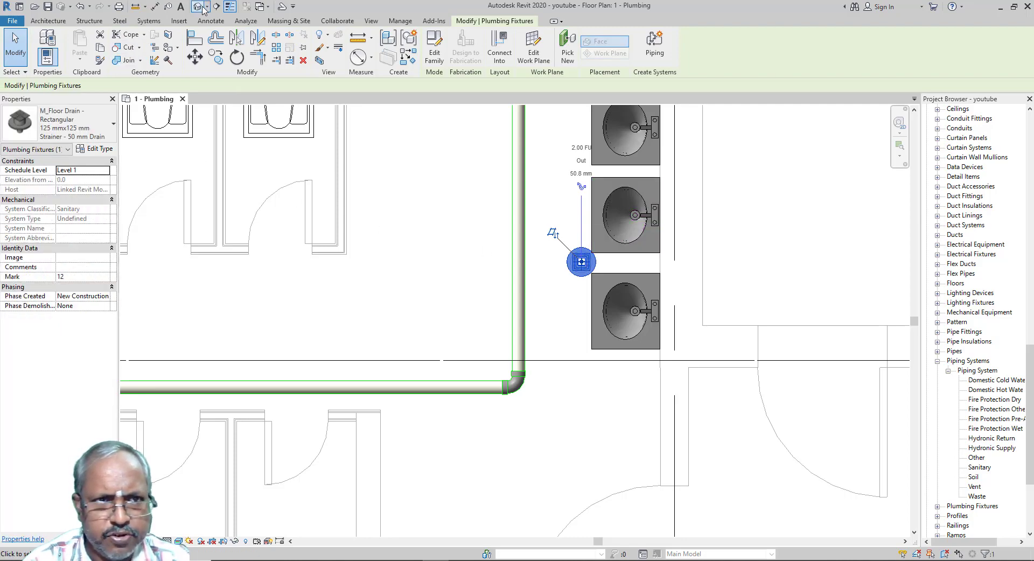
left_click(198, 7)
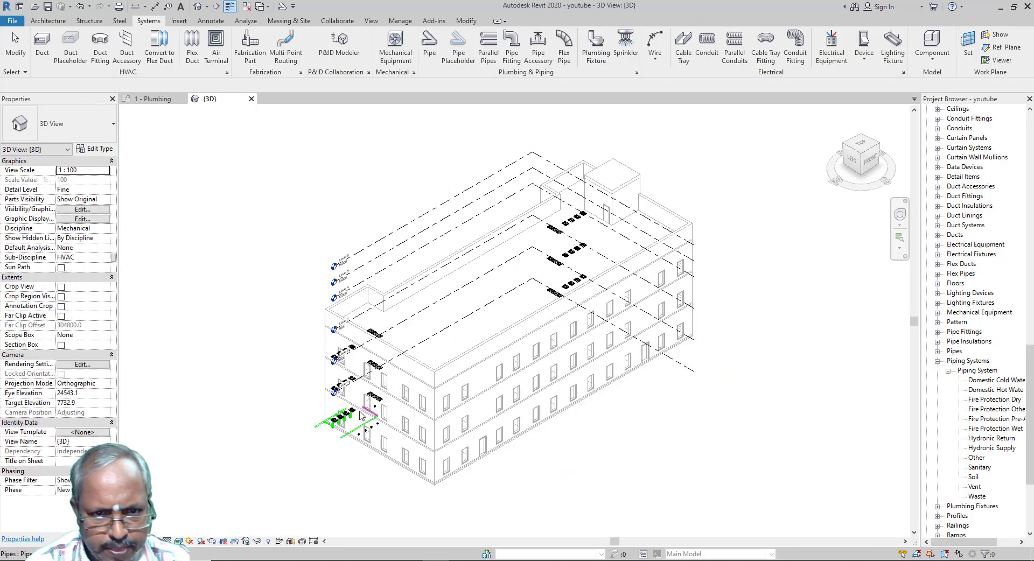
scroll(360, 445, "up", 5)
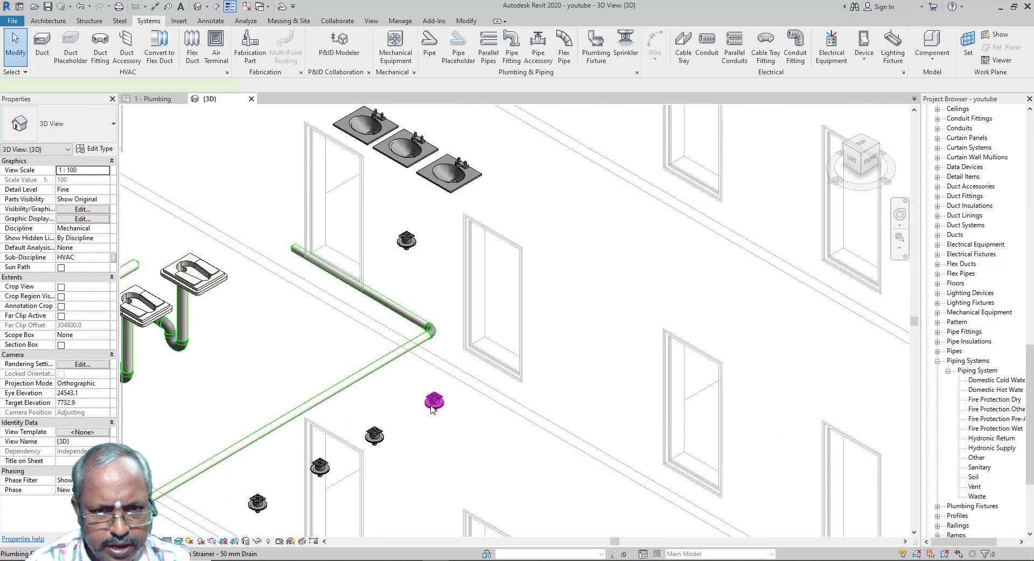
left_click(438, 398)
scroll(437, 399, "up", 2)
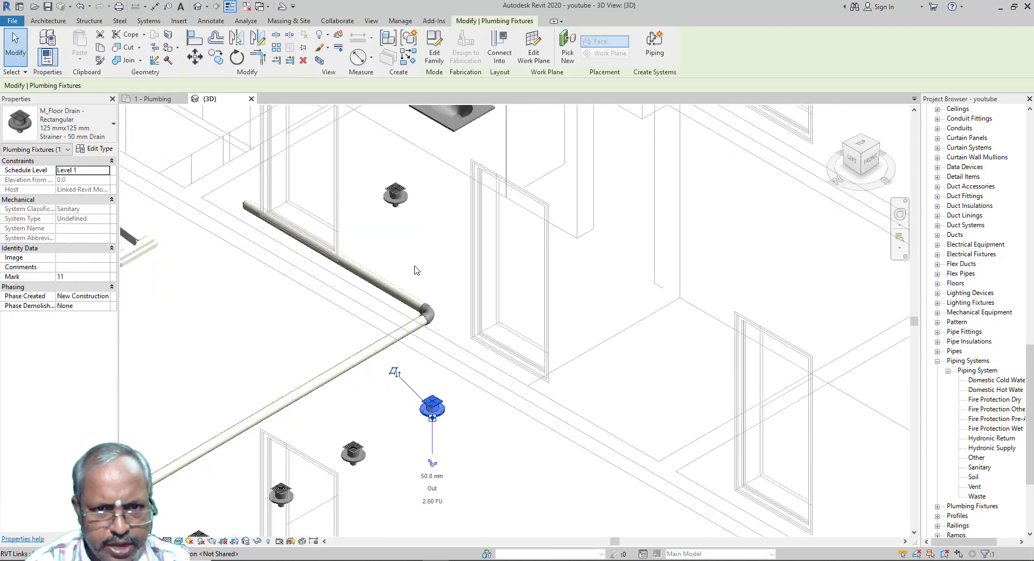
left_click(398, 199)
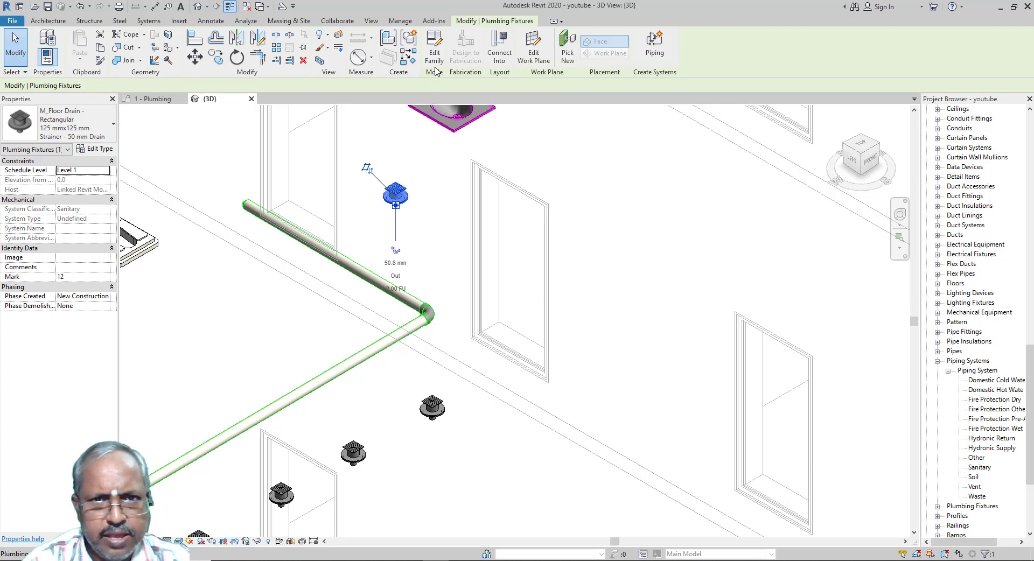
left_click(434, 48)
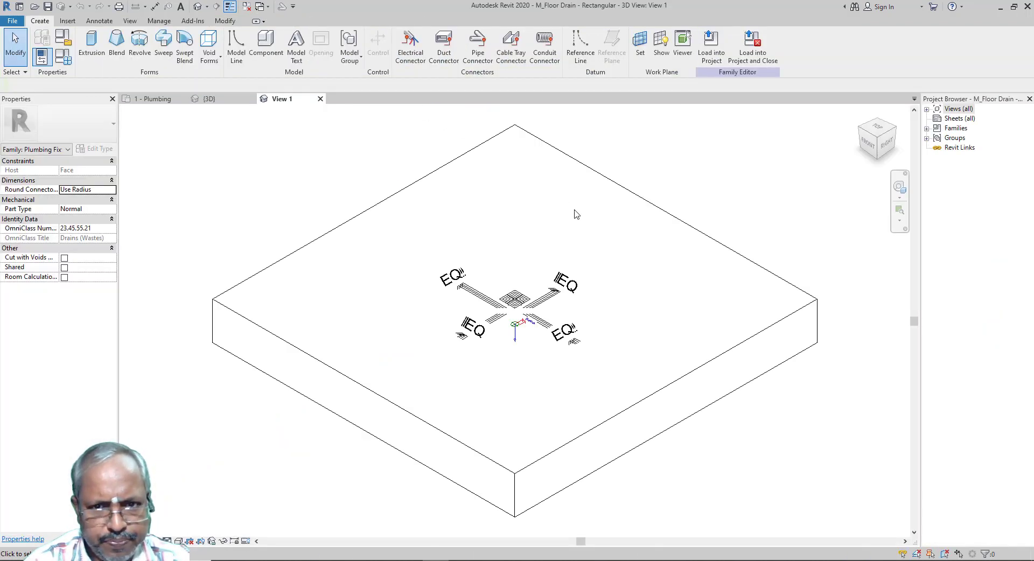
Change the large host block extrusion around the drain from solid to void.
left_click(417, 419)
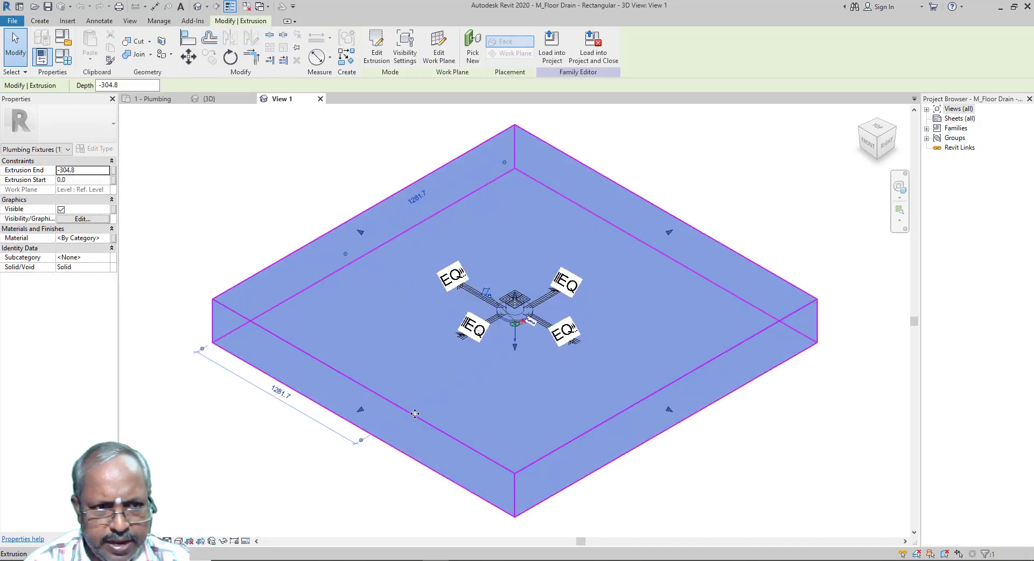
left_click(107, 272)
left_click(76, 287)
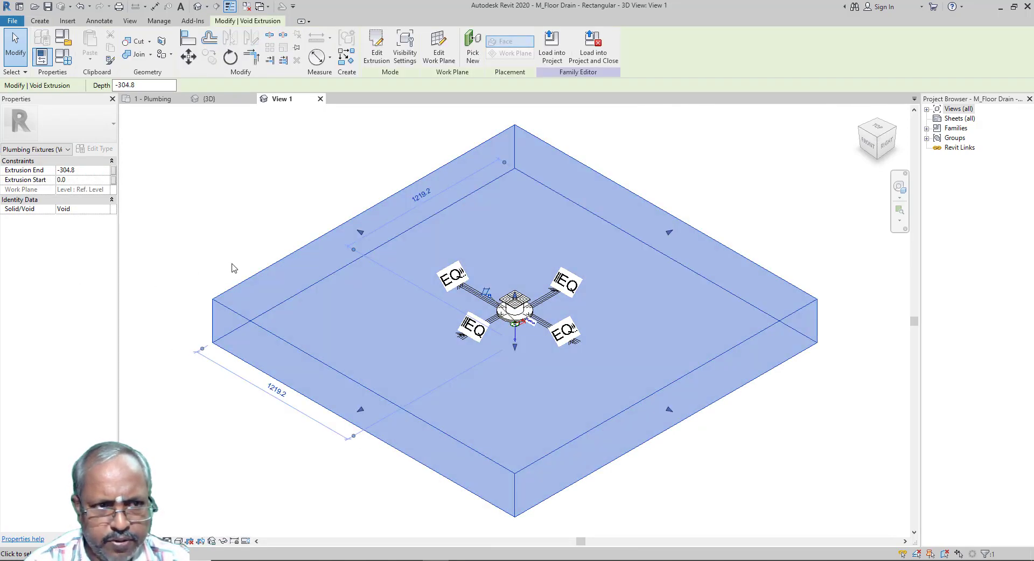
Save the family as M_Floor Drain - Rectangular-yt.rfa in the Drains folder and clear the selection.
left_click(14, 22)
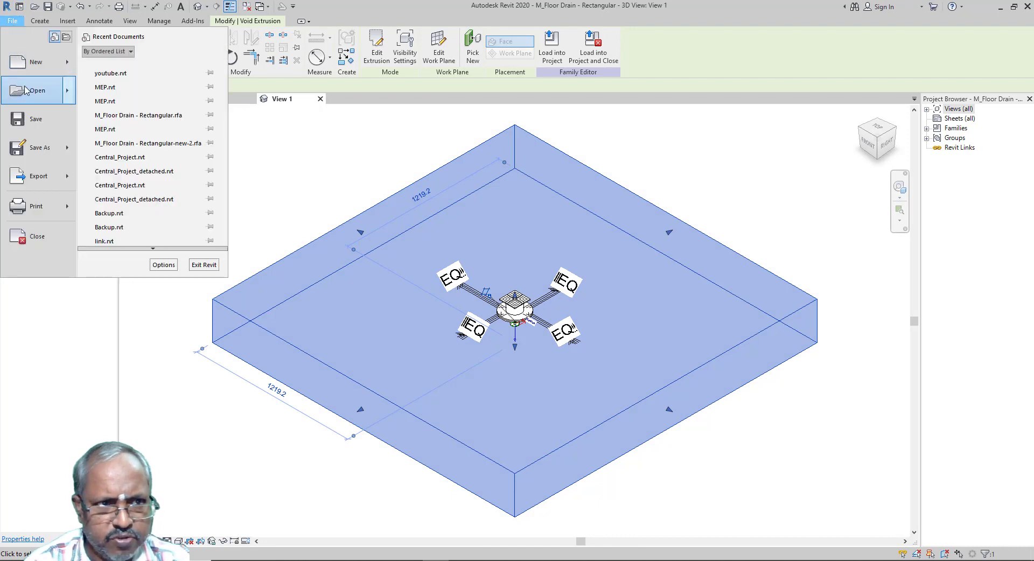
mouse_move(38, 149)
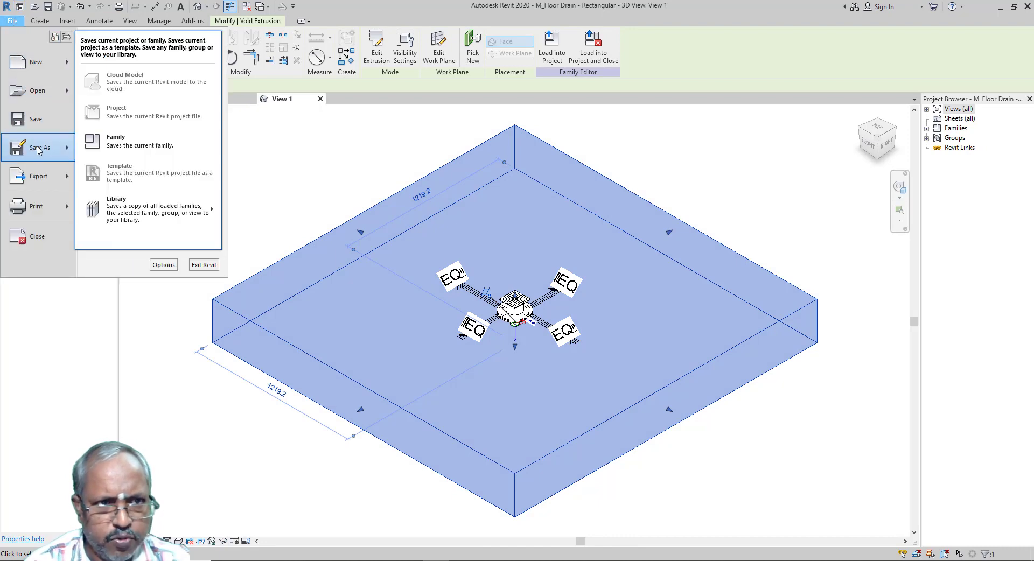
left_click(89, 146)
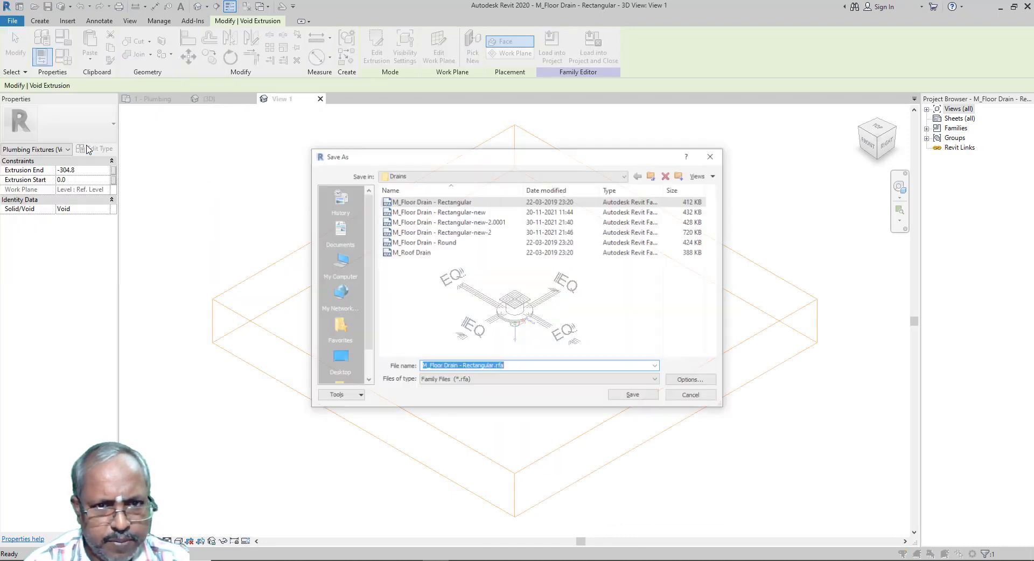
left_click(494, 367)
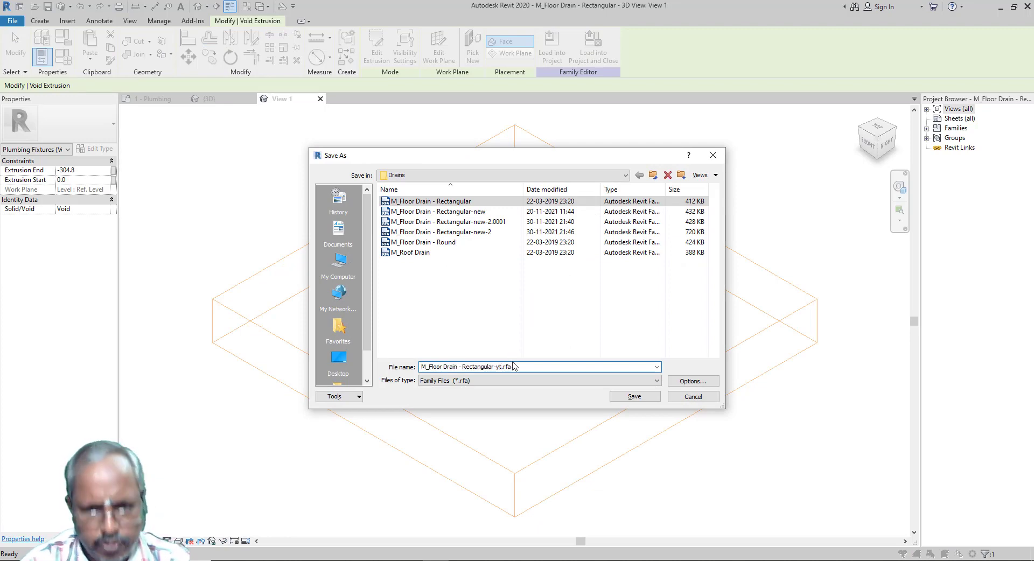
left_click(631, 397)
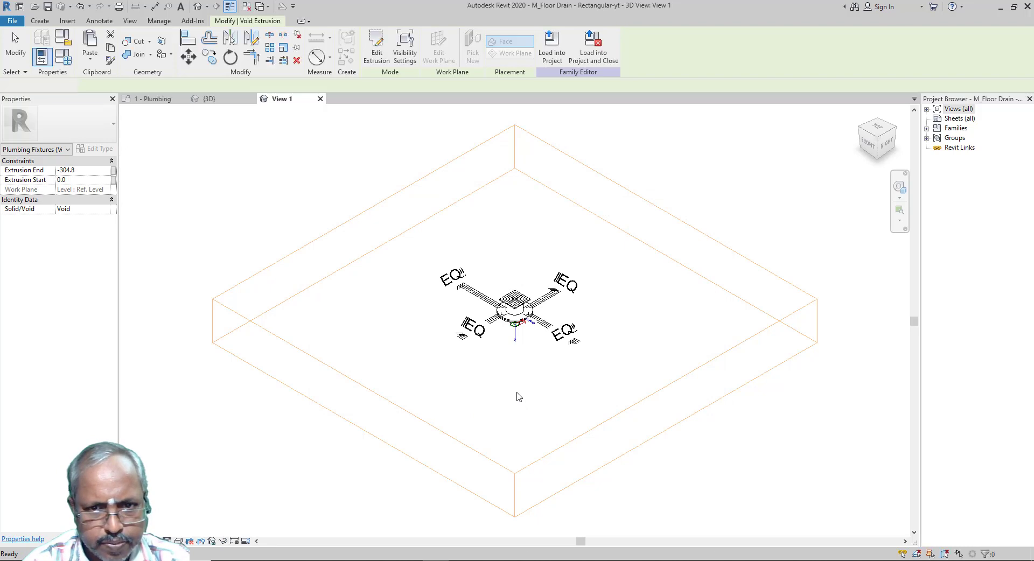
left_click(519, 397)
Start a solid extrusion and set its work plane by picking the front side face of the square strainer plate.
scroll(517, 311, "up", 5)
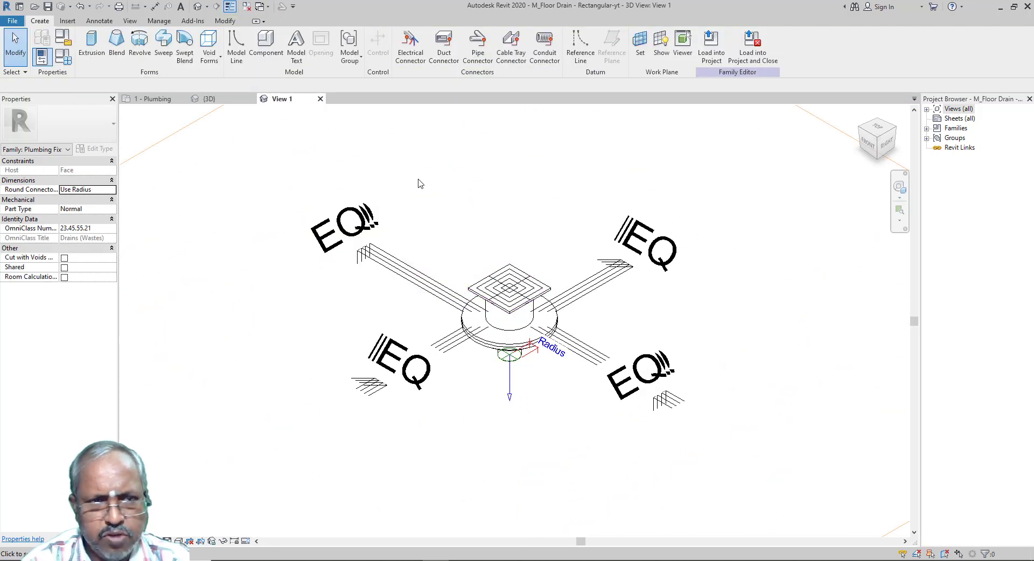
left_click(91, 42)
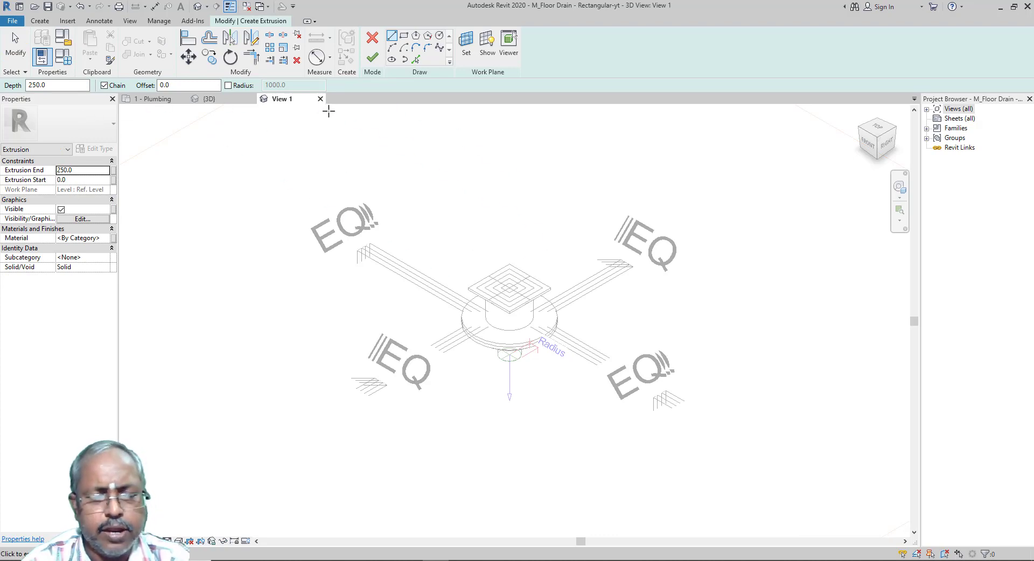
left_click(469, 54)
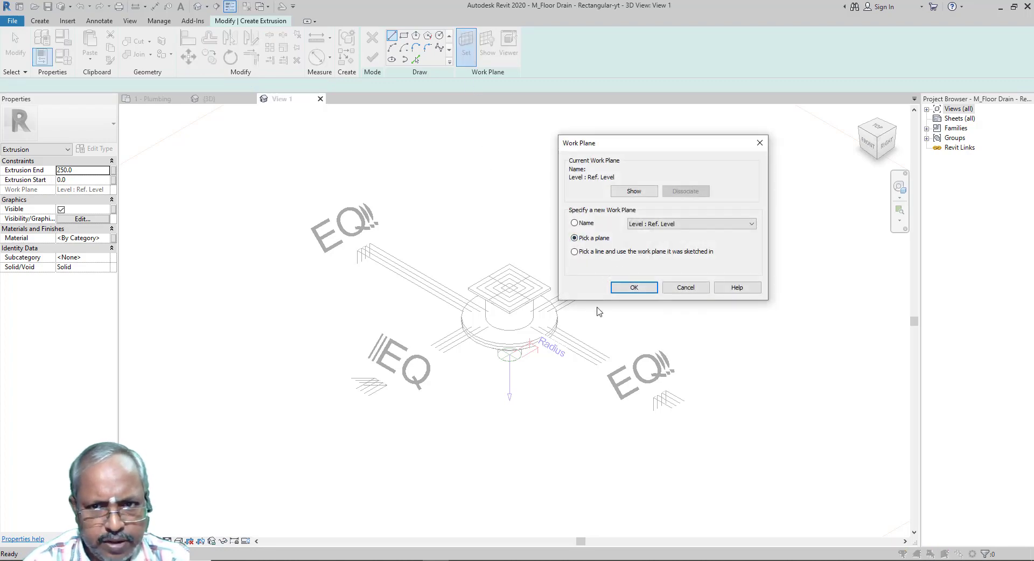
left_click(632, 287)
scroll(487, 315, "up", 5)
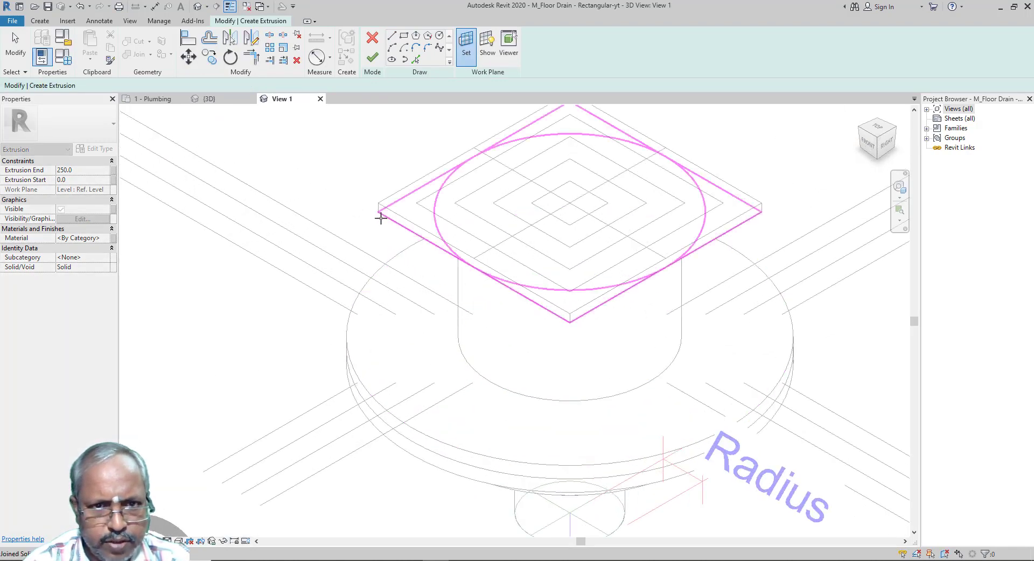
left_click(380, 209)
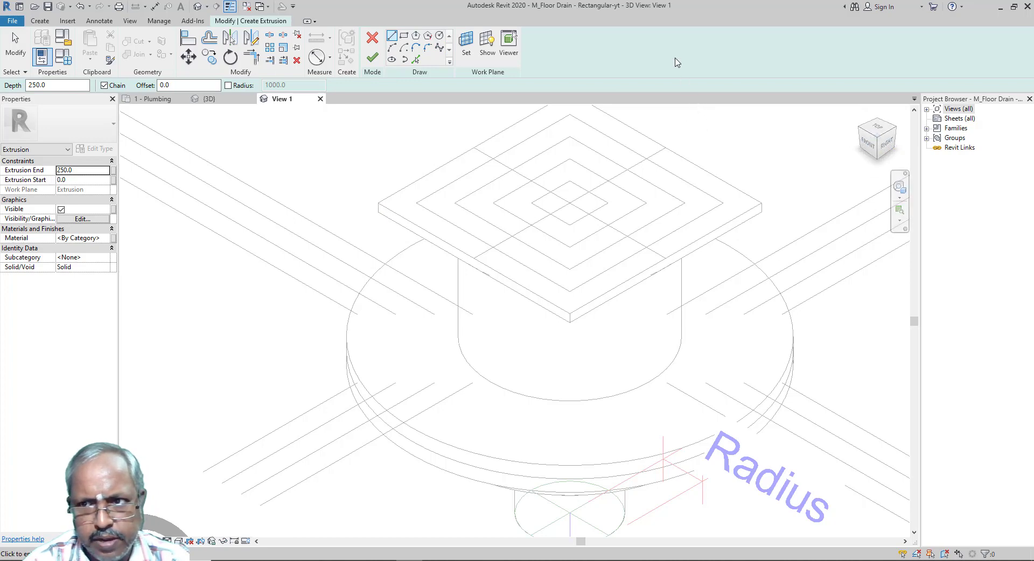
Try to sketch the extrusion's circle on the drain body in the Left elevation.
left_click(926, 110)
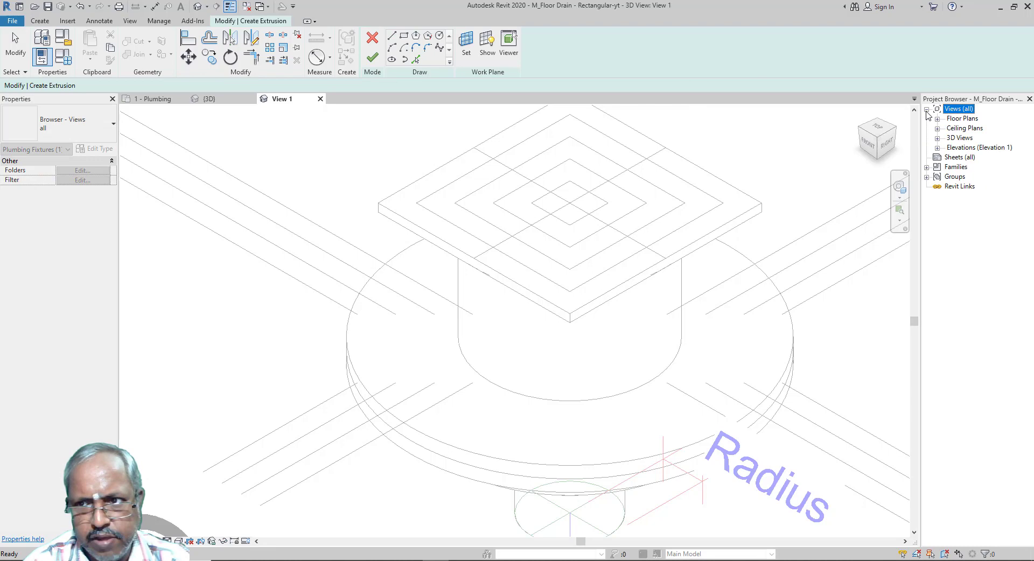
left_click(937, 148)
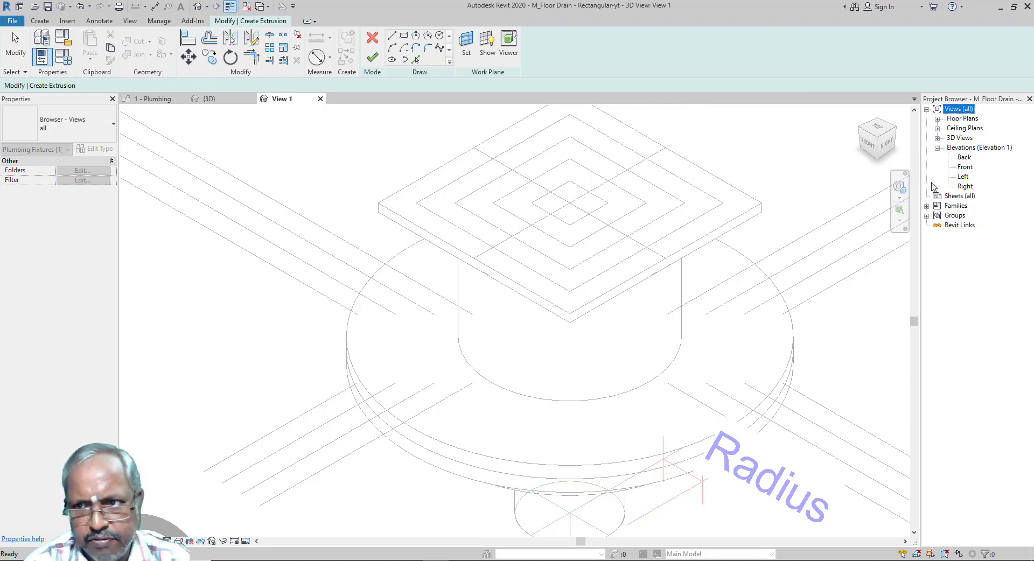
double_click(963, 176)
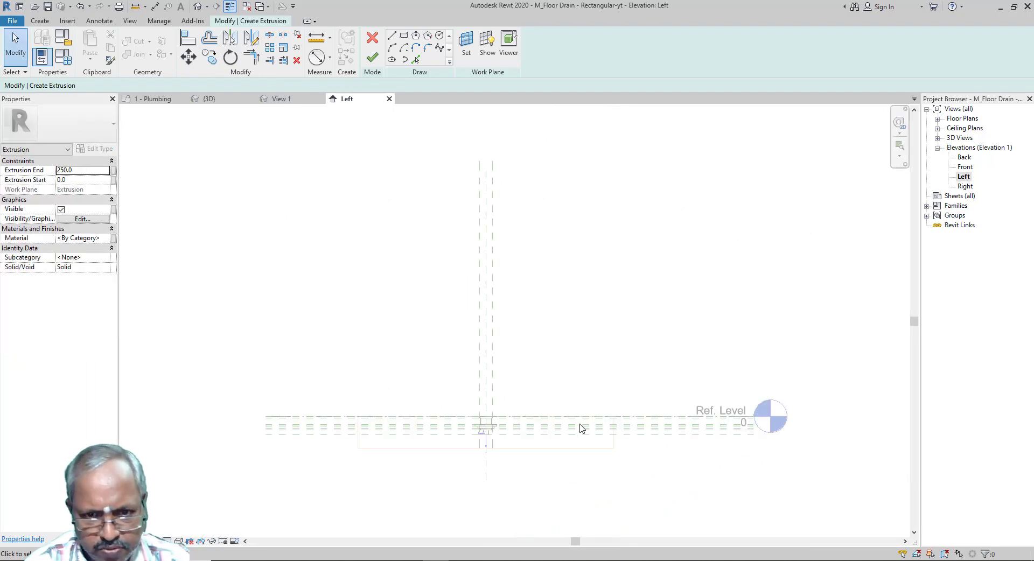
scroll(497, 437, "up", 10)
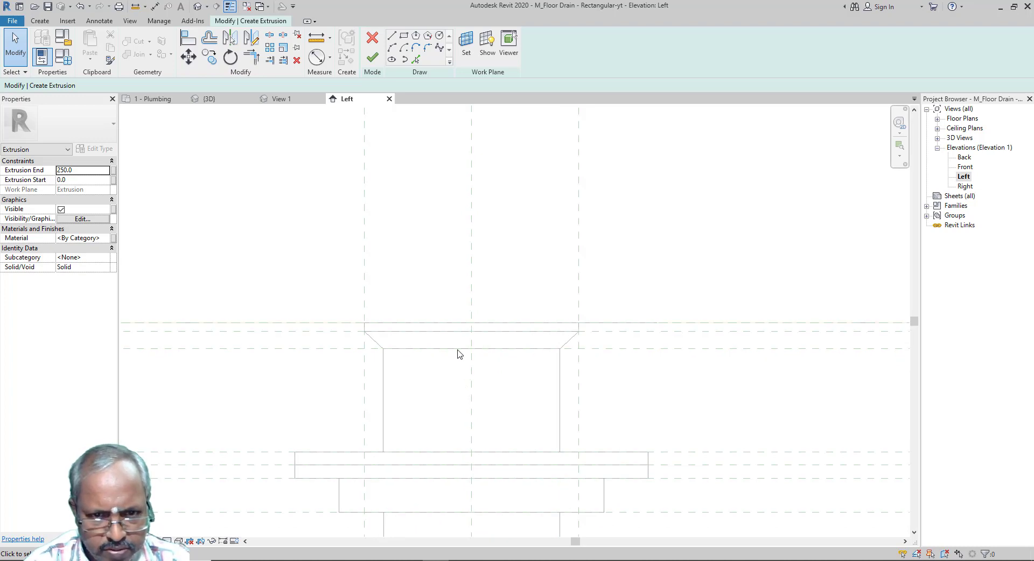
scroll(459, 354, "down", 2)
scroll(459, 347, "up", 2)
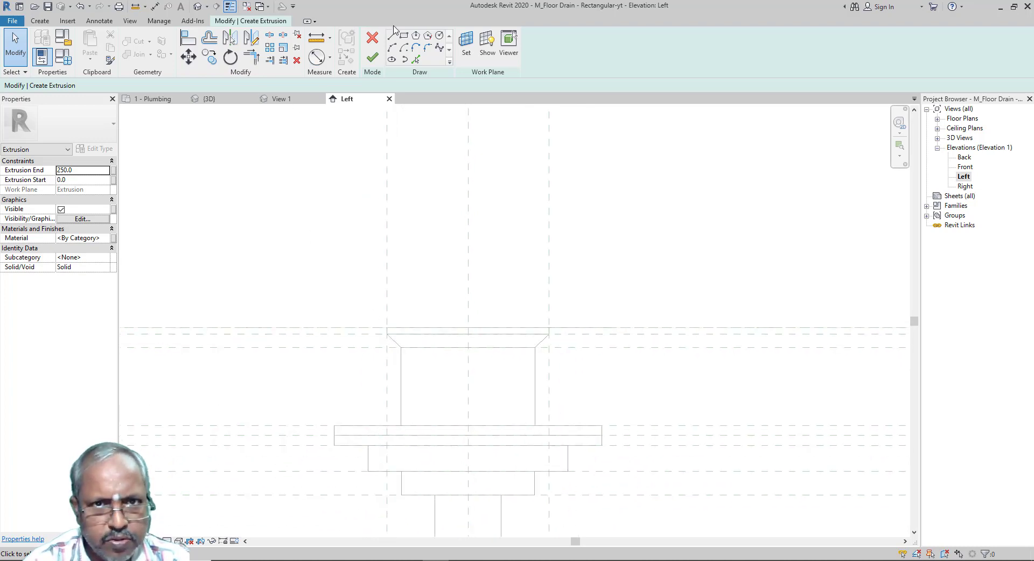
left_click(439, 35)
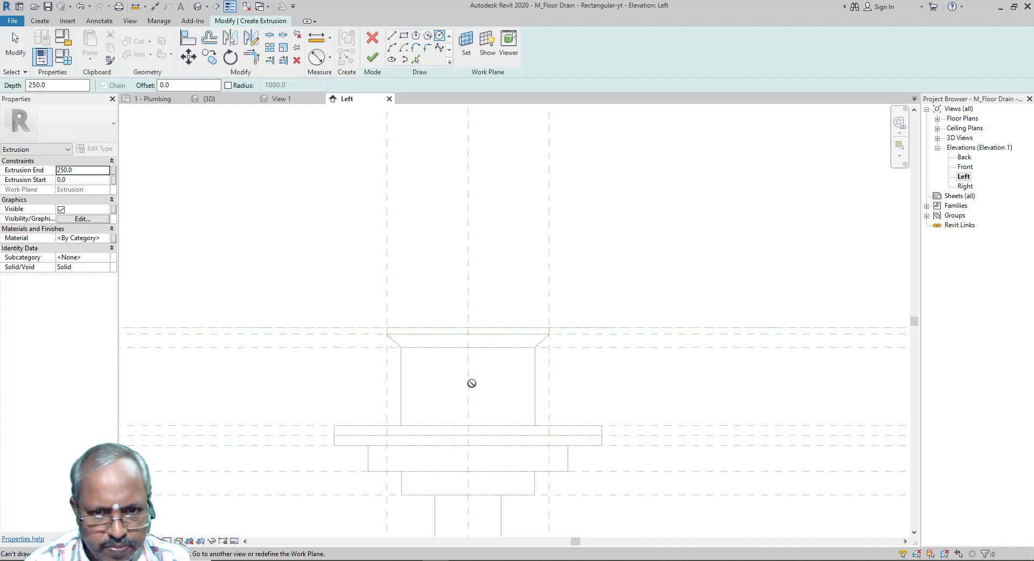
In the Front elevation, sketch a circle of about 15 mm radius on the vertical centre line, midway up the drain body.
double_click(964, 167)
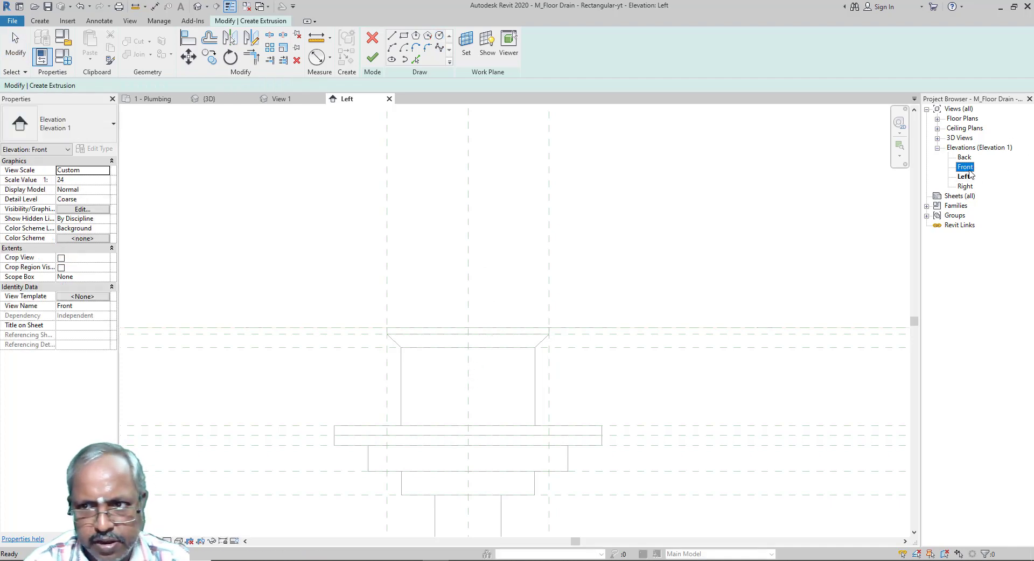
scroll(477, 422, "up", 8)
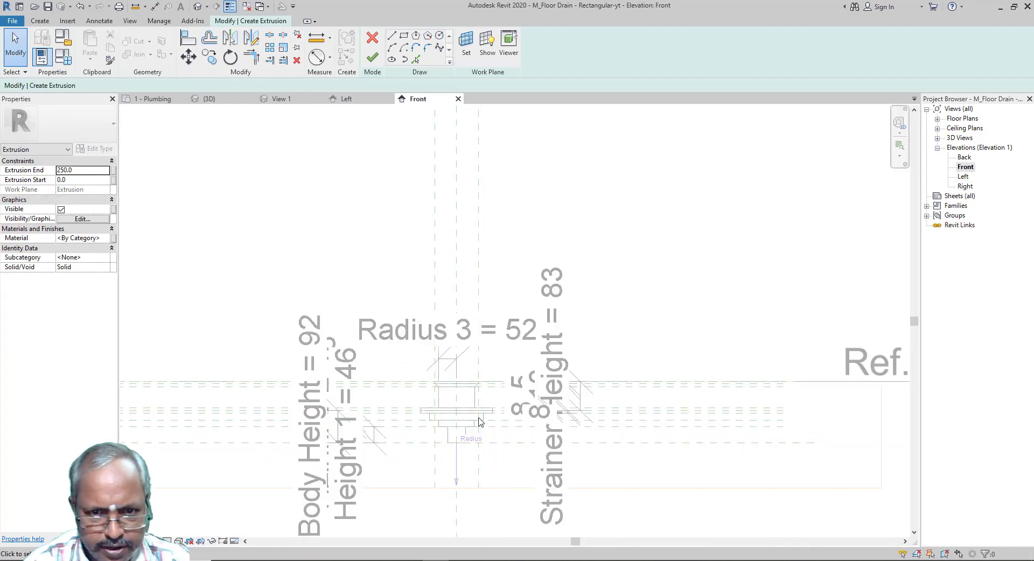
left_click(439, 36)
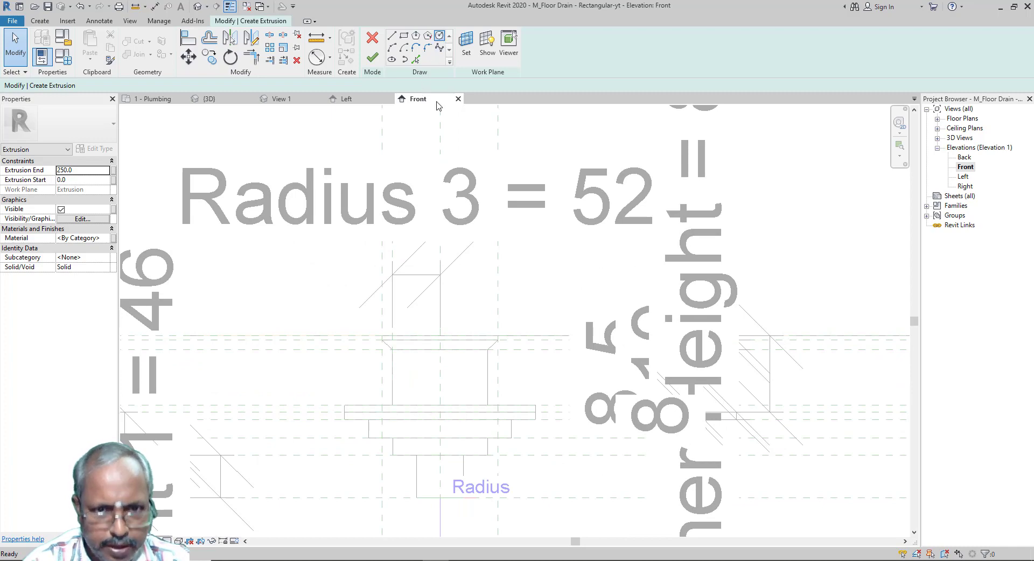
scroll(438, 371, "up", 4)
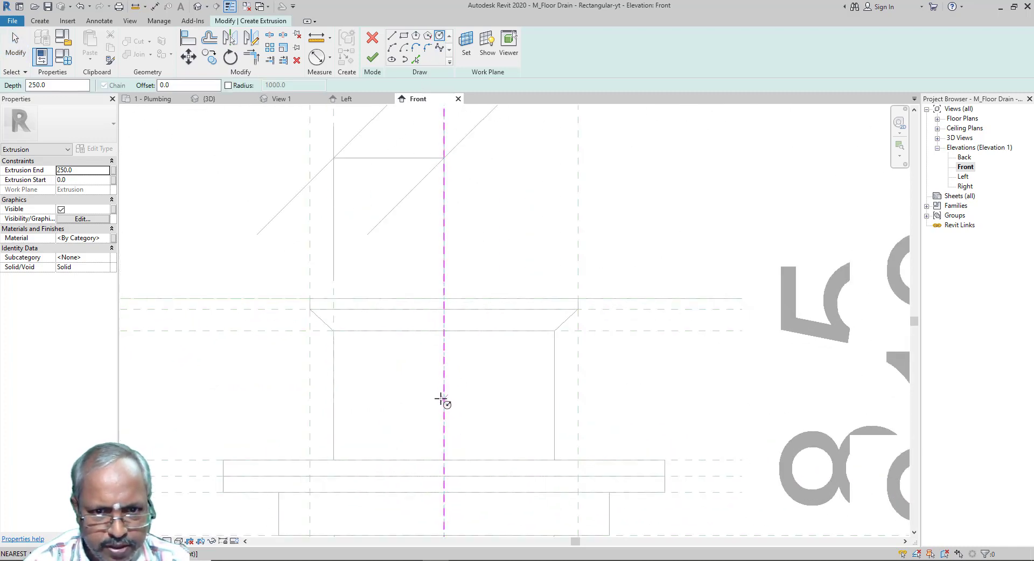
left_click(443, 395)
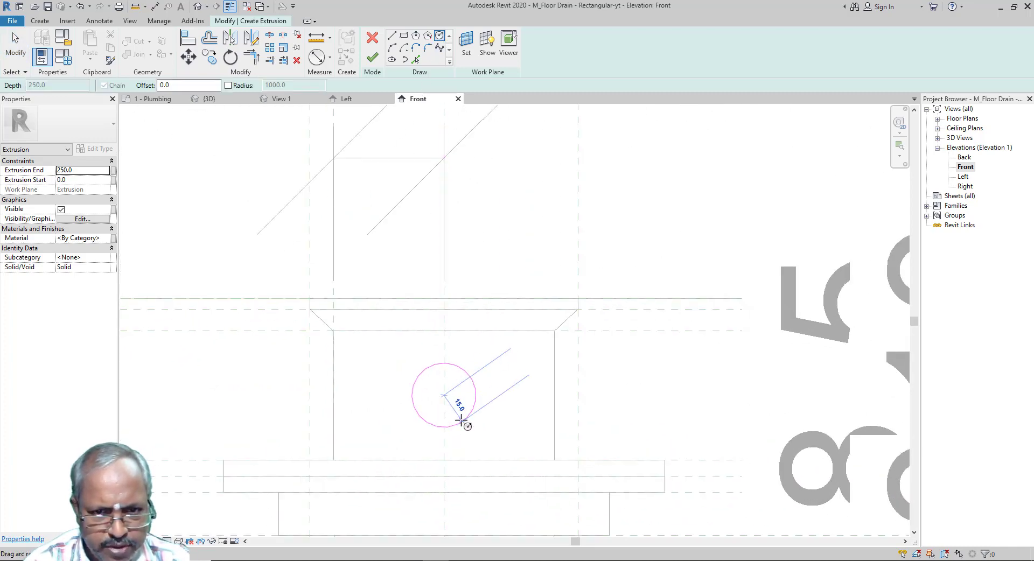
left_click(463, 421)
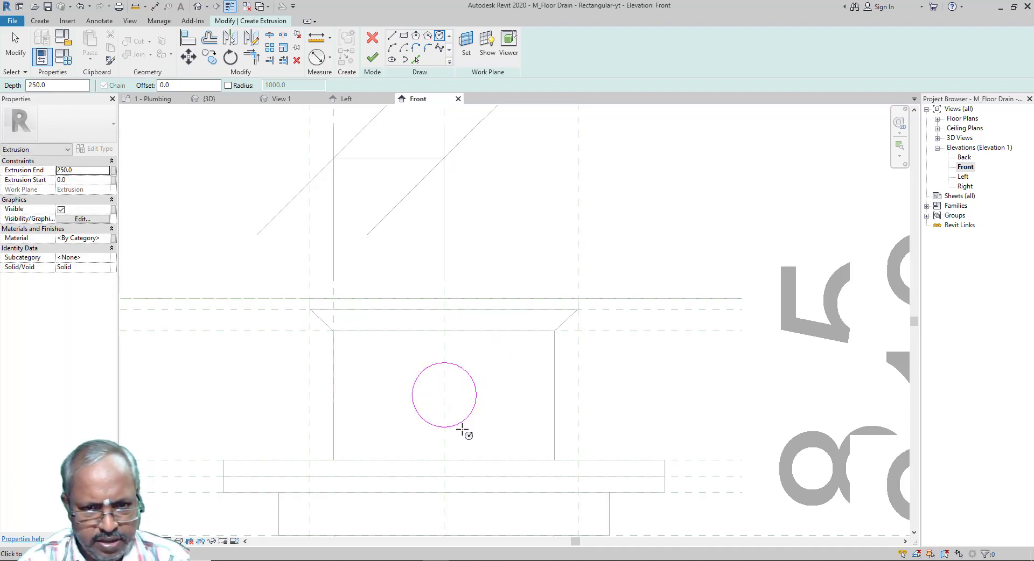
key("Escape")
key("Escape")
Set the sketched circle's radius to 12.5 mm.
left_click(464, 421)
left_click(429, 408)
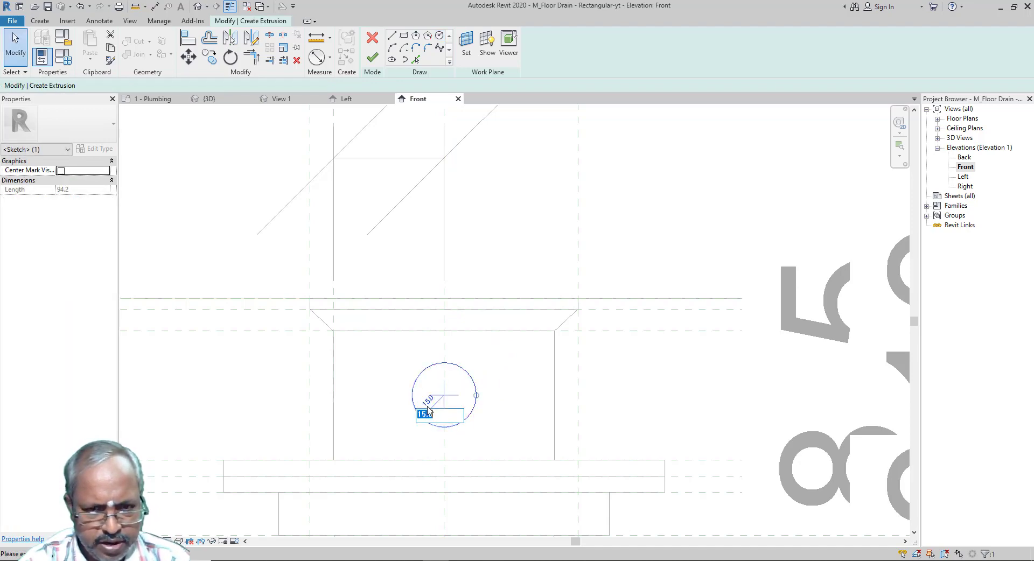
type("12")
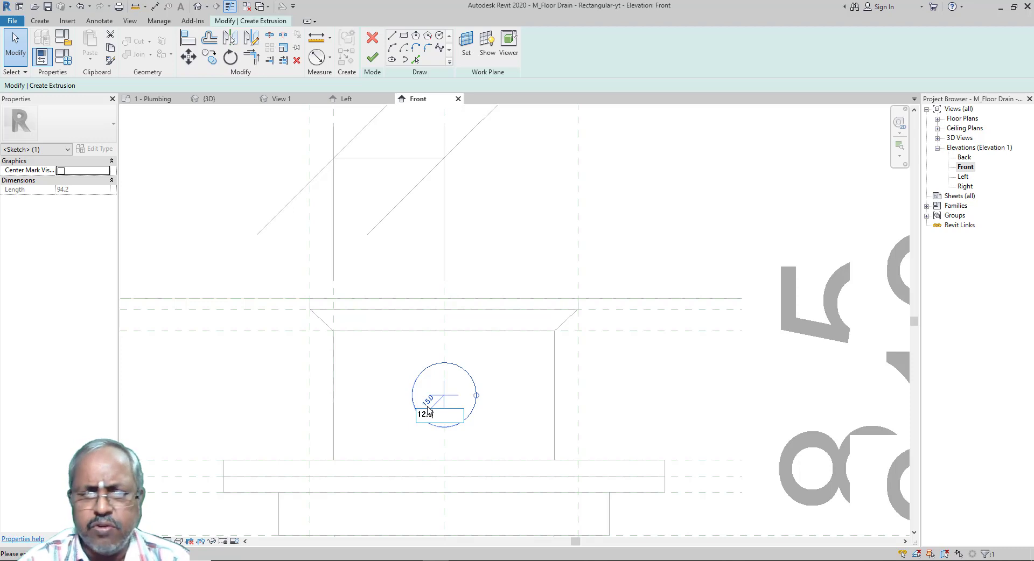
type(".5")
key("Return")
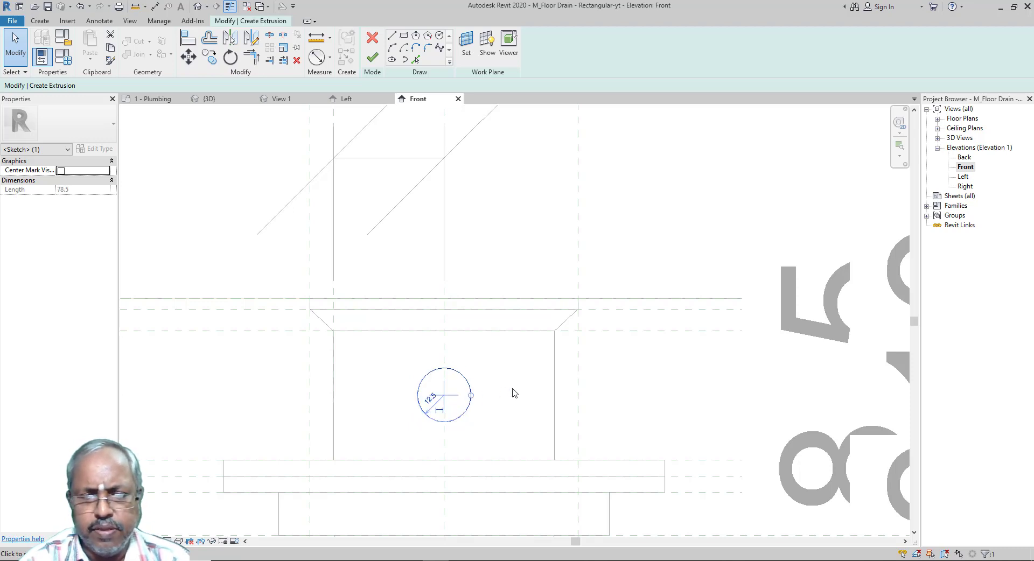
Draw a vertical helper line about 60 mm long between the drain body's upper and lower edges, beside the sketched circle.
key("Escape")
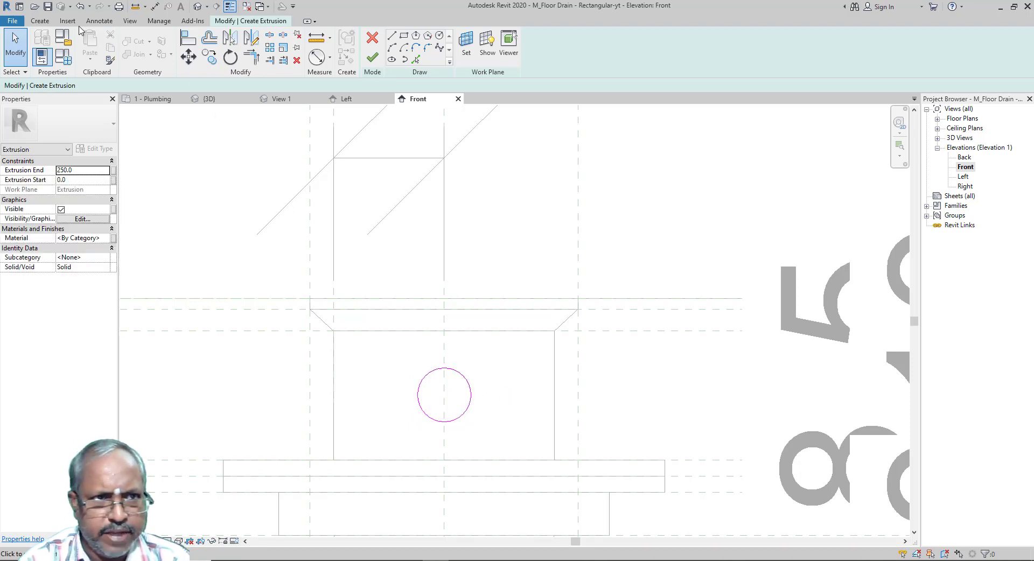
left_click(47, 24)
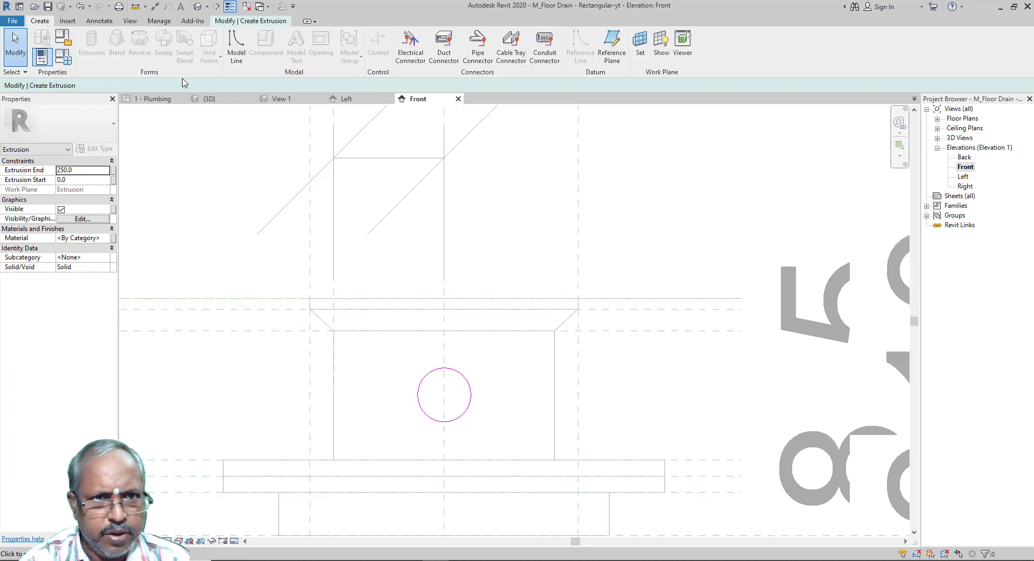
left_click(239, 48)
scroll(343, 398, "up", 1)
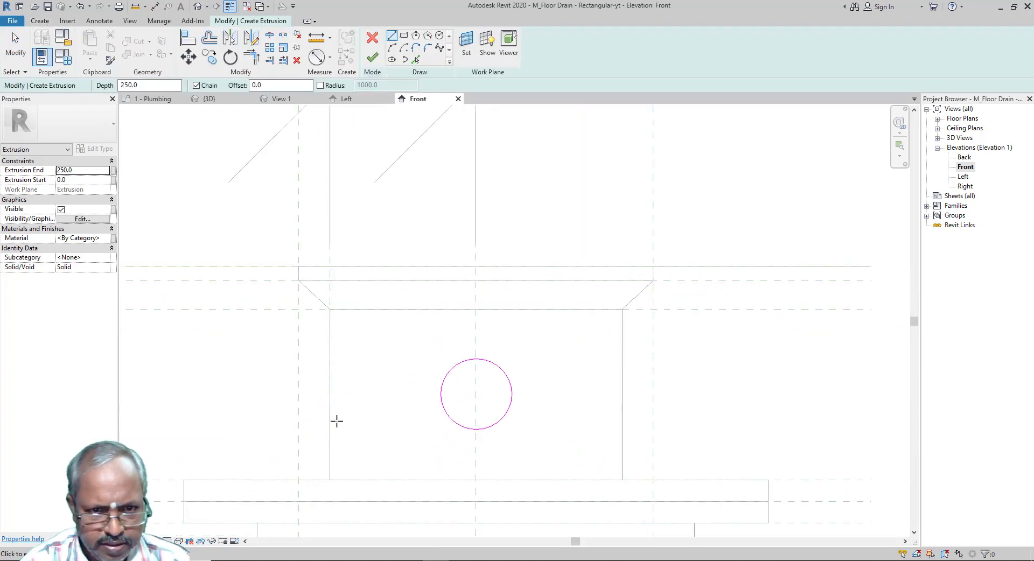
left_click(372, 310)
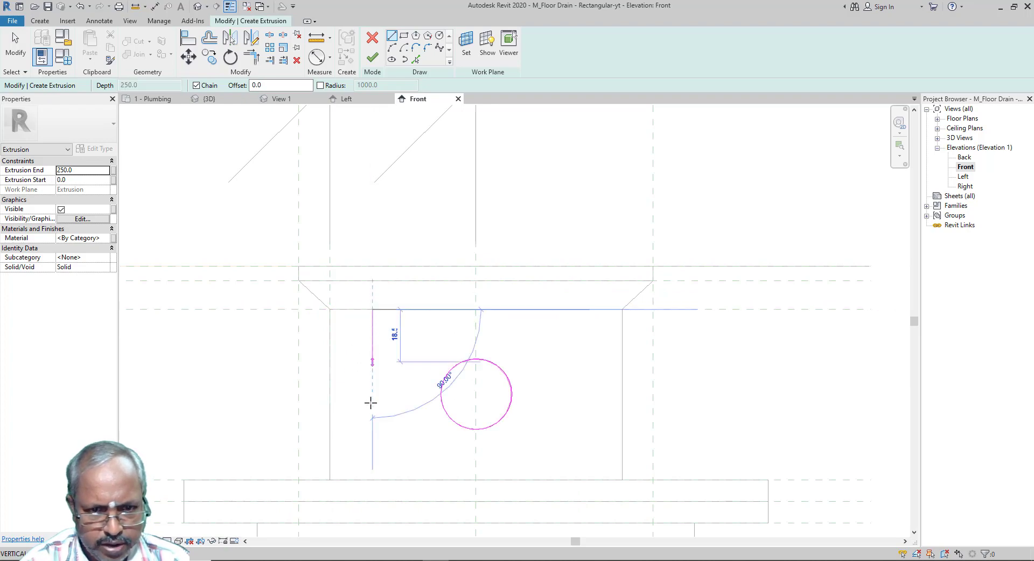
left_click(372, 480)
key("Escape")
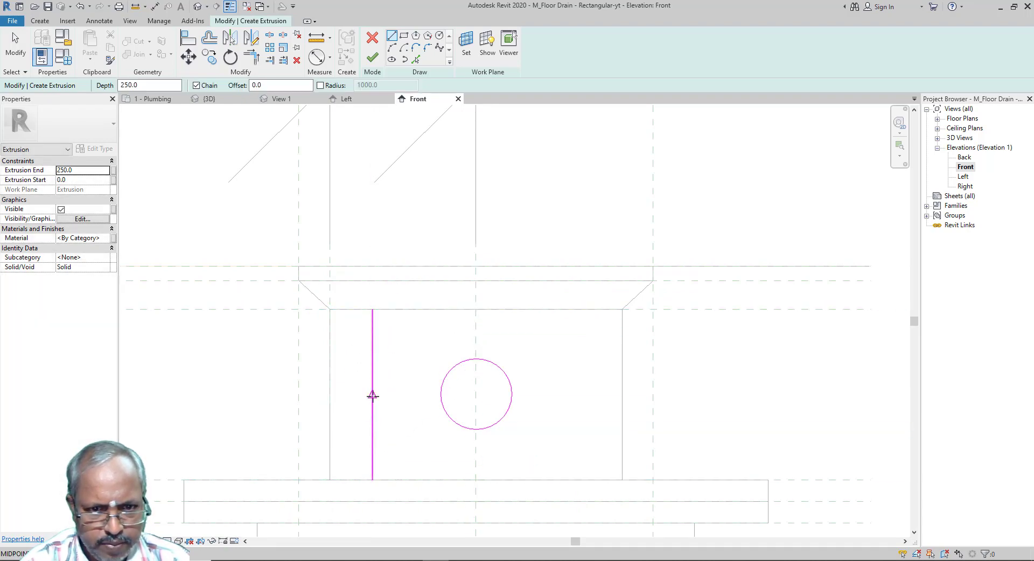
Draw a horizontal helper line about 72 mm long from the vertical line's midpoint across the circle.
left_click(372, 395)
left_click(576, 395)
key("Escape")
key("Escape")
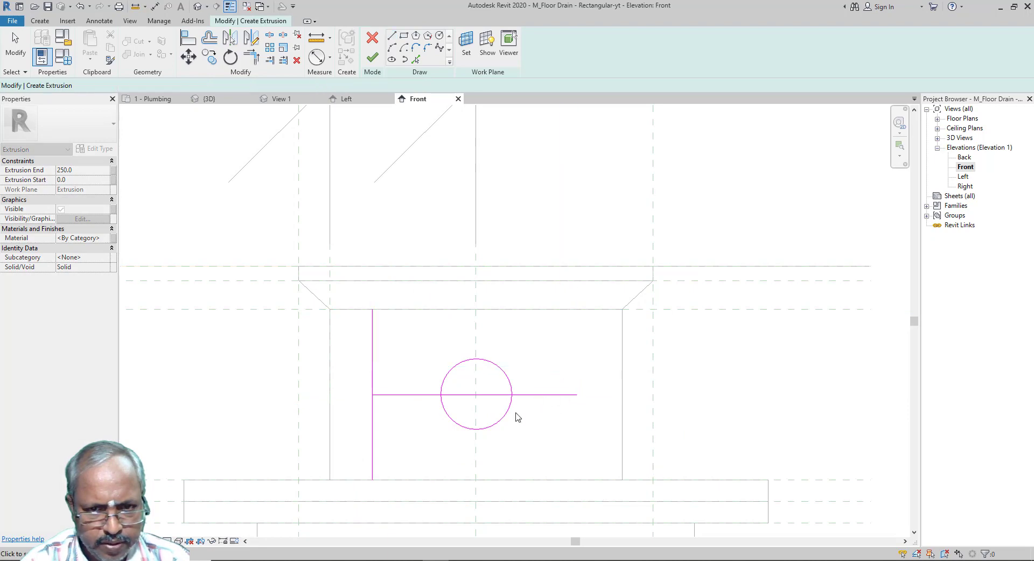
Turn on the centre mark of the sketched circle.
left_click(501, 422)
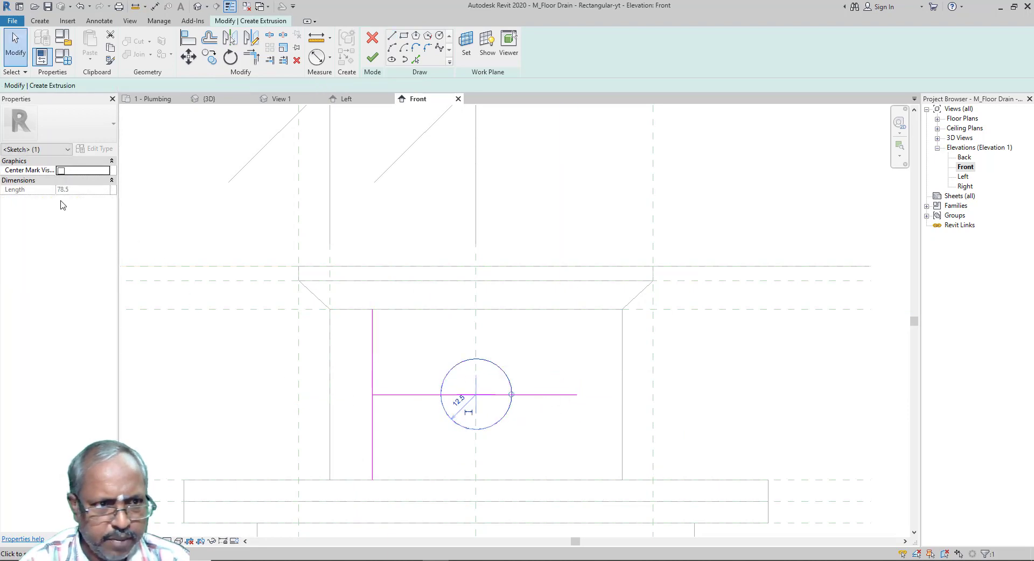
left_click(60, 170)
scroll(536, 424, "up", 4)
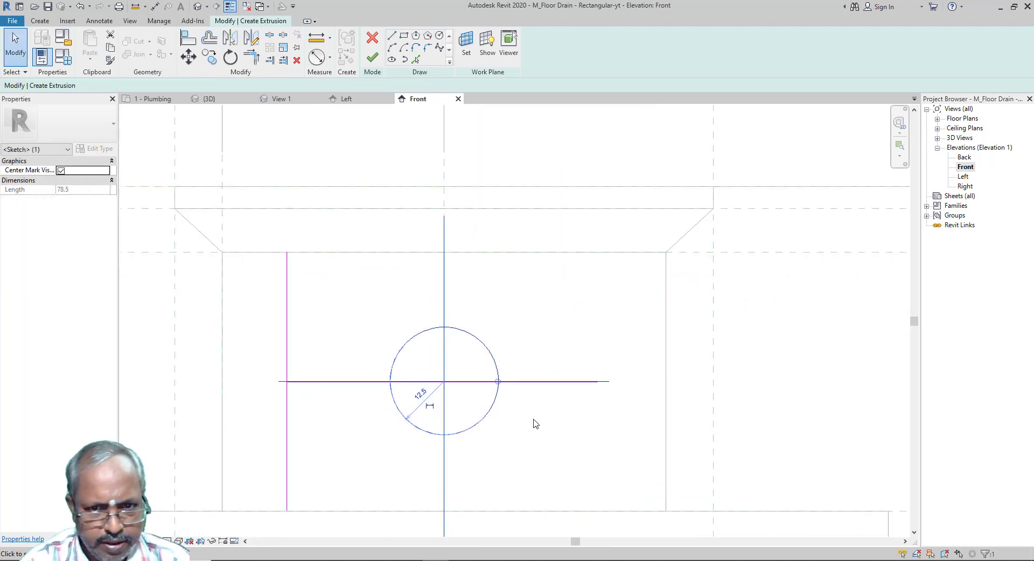
scroll(431, 379, "up", 5)
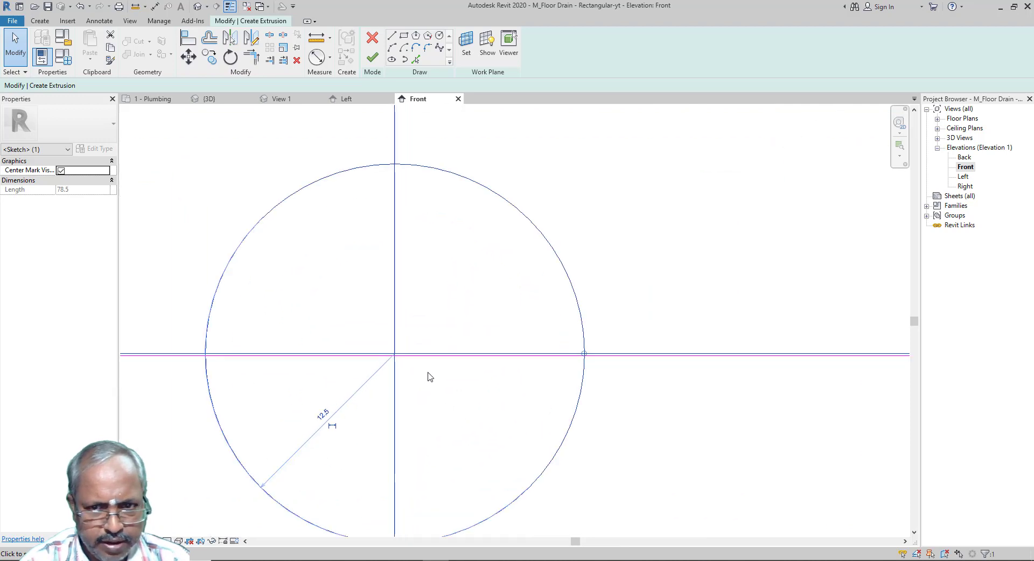
left_click(440, 374)
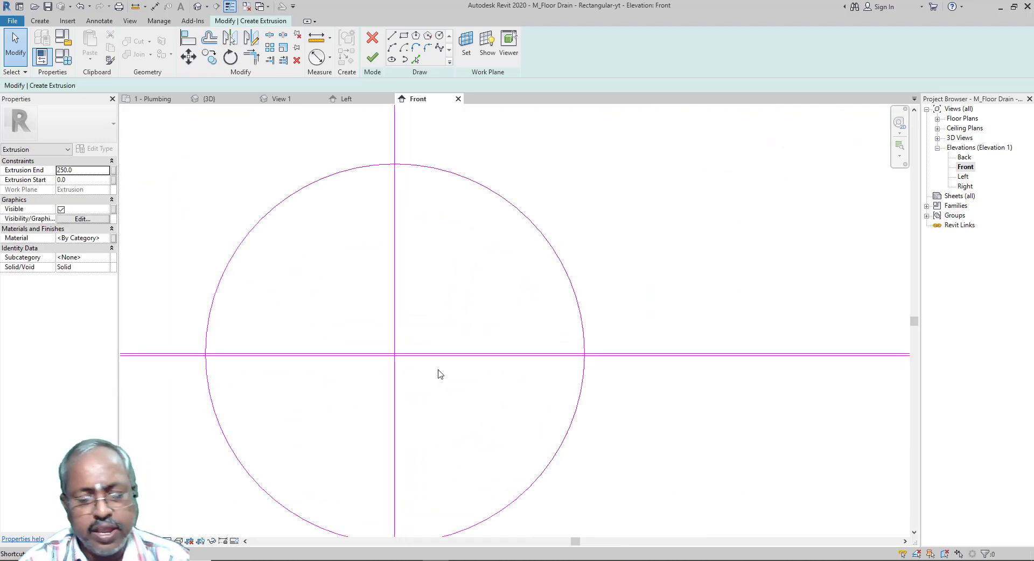
Align the circle's horizontal centre mark with the horizontal helper line.
key("a")
key("l")
scroll(529, 366, "down", 2)
scroll(529, 370, "down", 2)
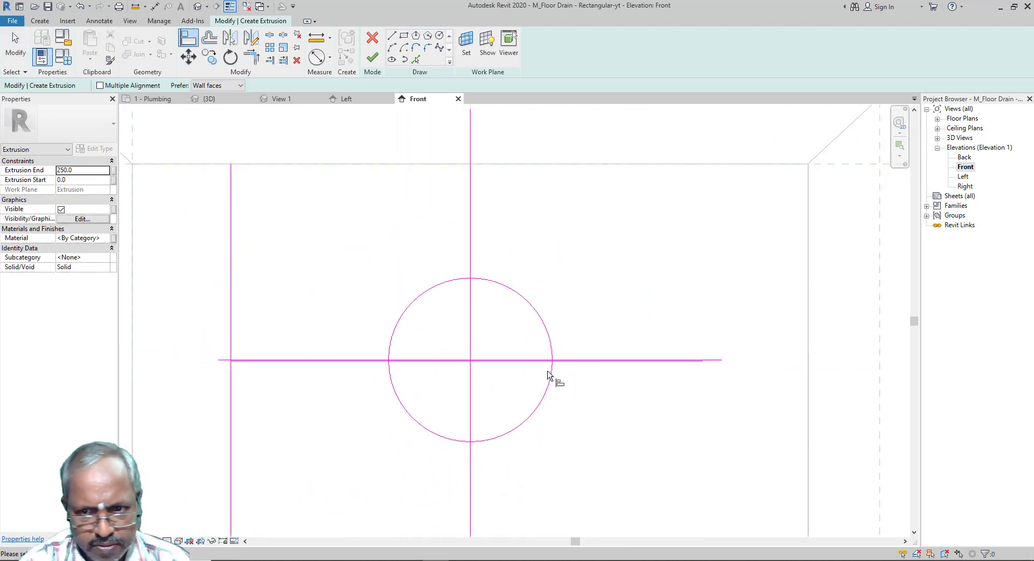
scroll(229, 372, "up", 2)
scroll(229, 373, "up", 2)
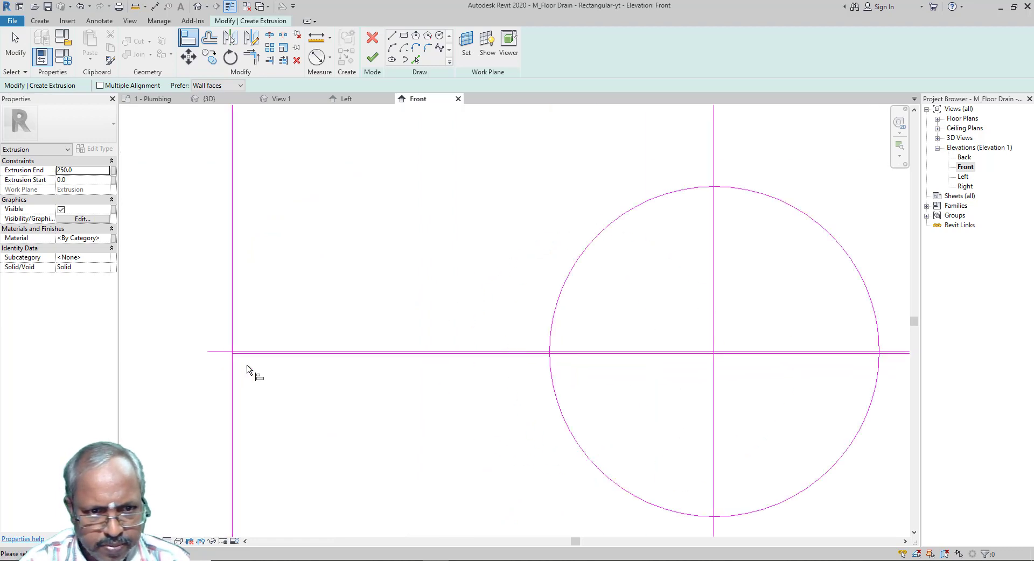
left_click(254, 354)
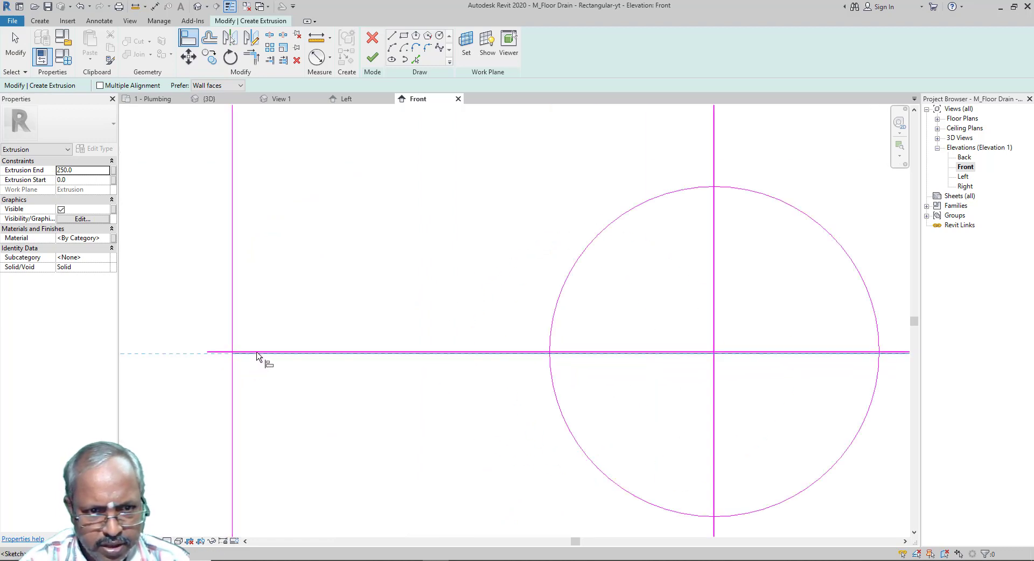
scroll(260, 355, "up", 2)
scroll(260, 355, "up", 1)
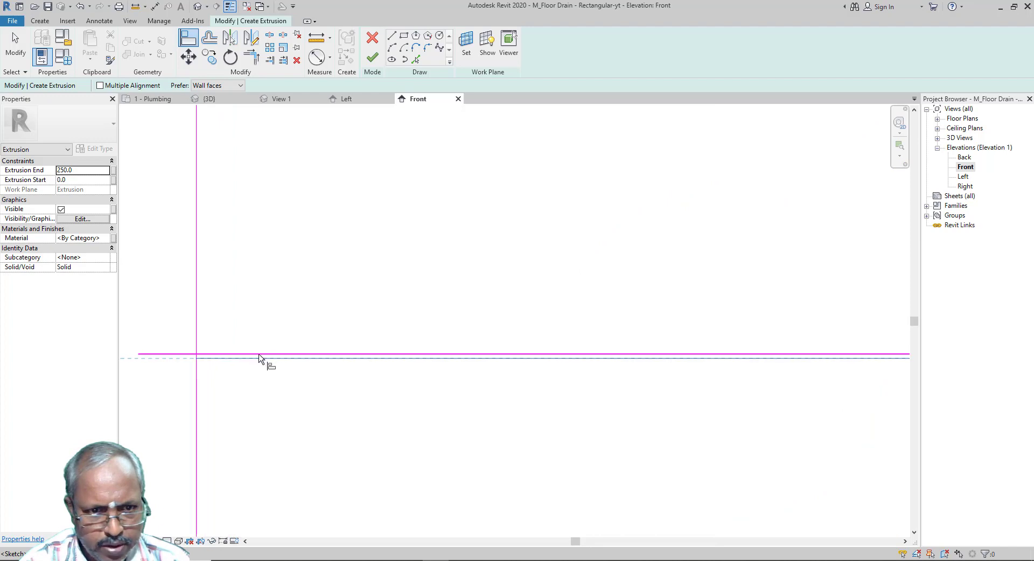
left_click(258, 354)
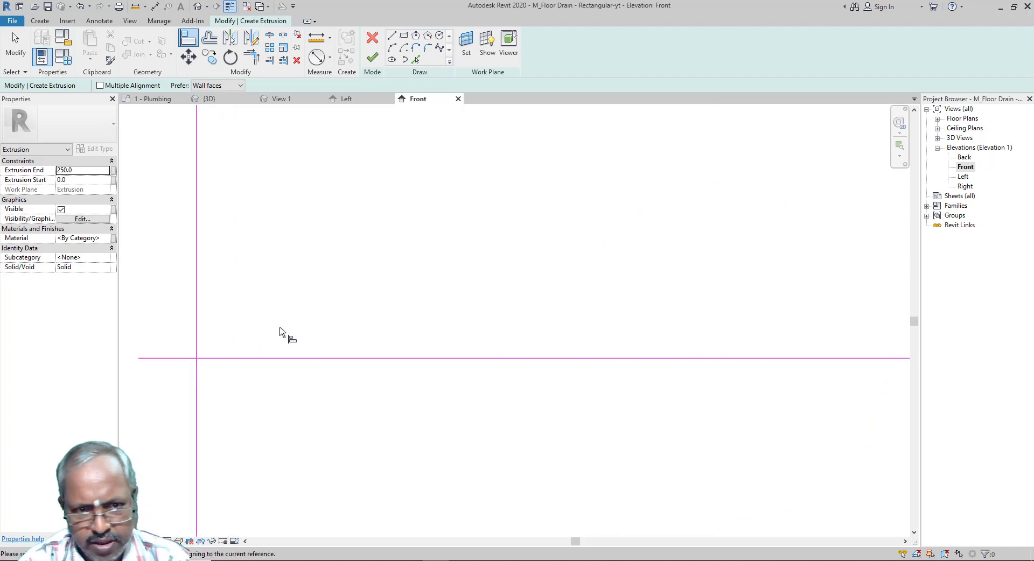
scroll(283, 334, "down", 4)
scroll(280, 331, "down", 1)
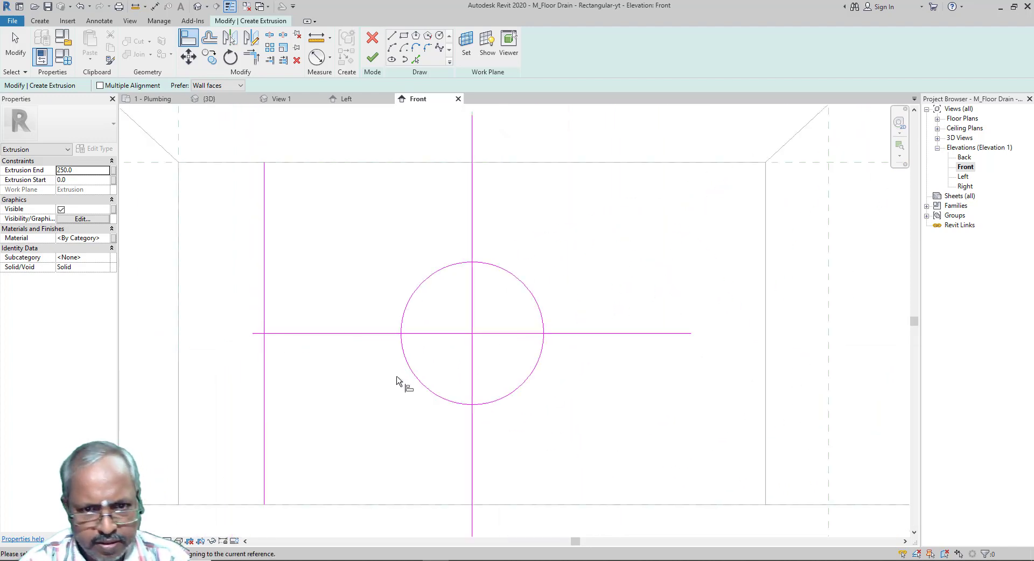
key("Escape")
Delete the horizontal helper line and keep the circle's centre mark switched on.
left_click(422, 385)
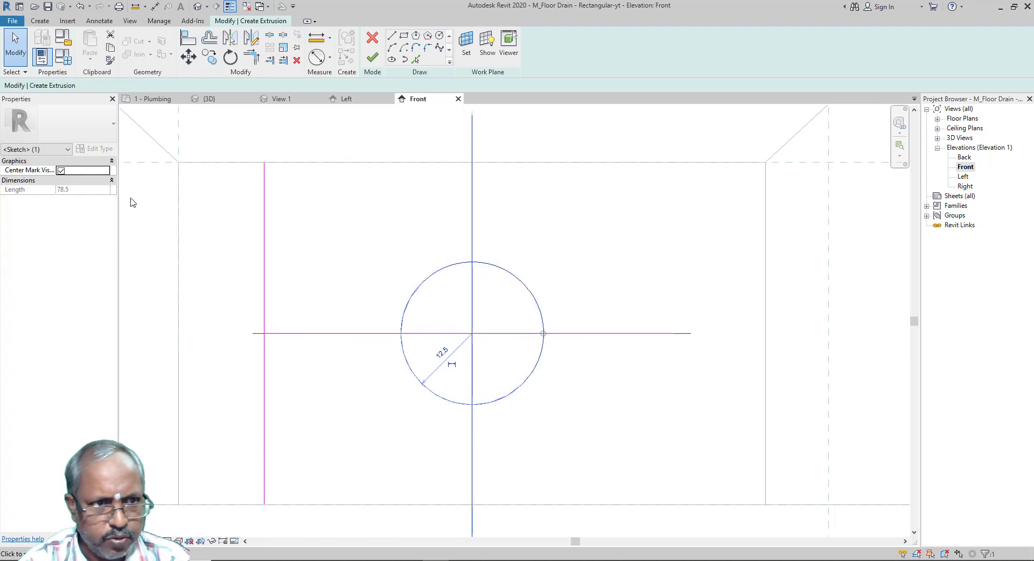
left_click(299, 333)
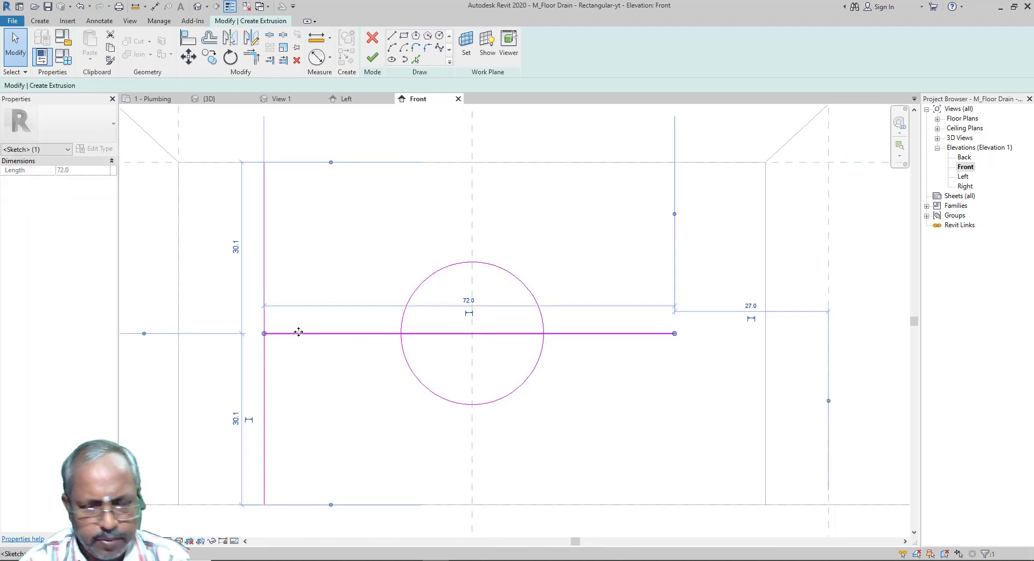
key("Delete")
left_click(412, 377)
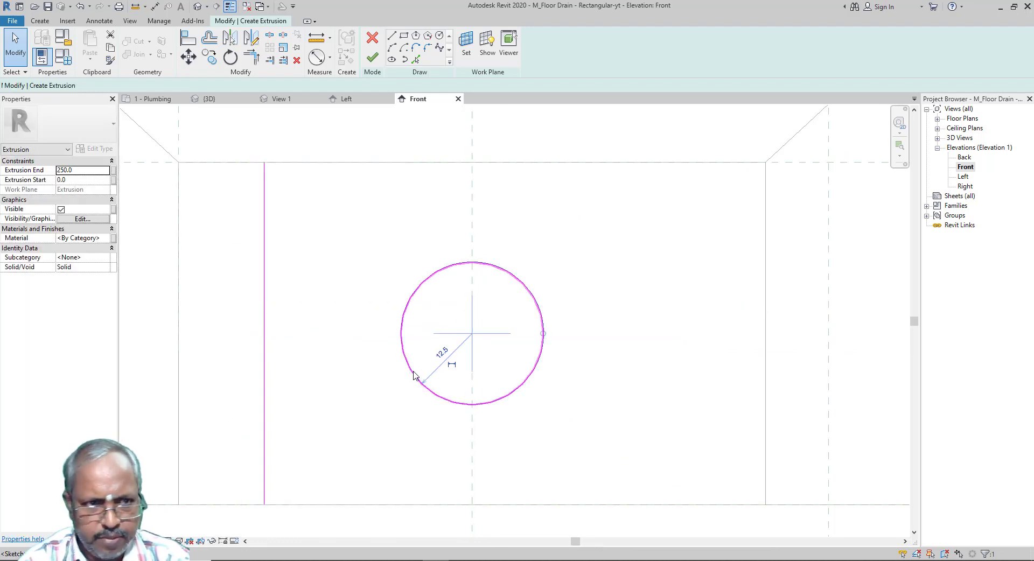
left_click(61, 170)
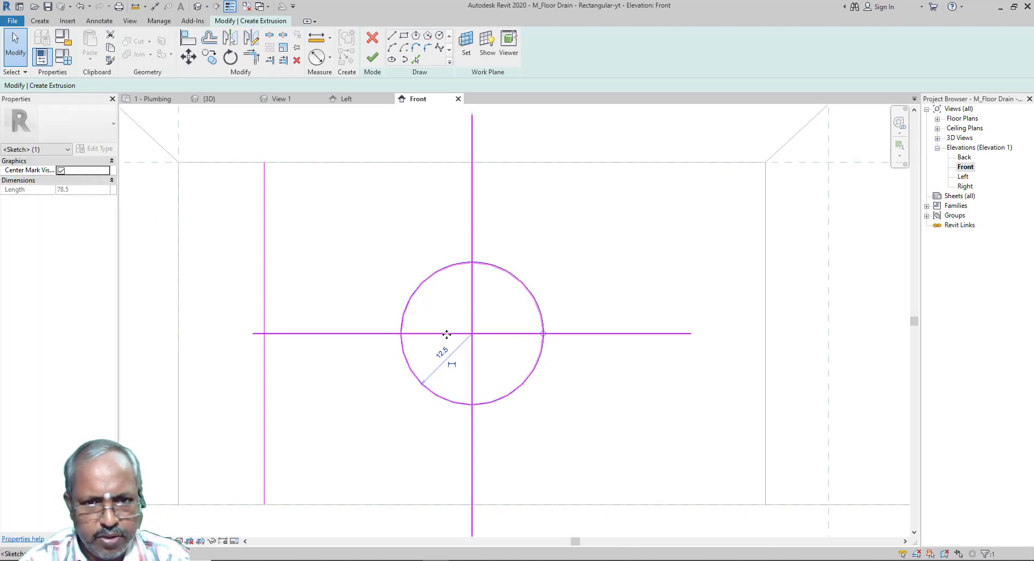
scroll(451, 332, "down", 3)
scroll(451, 333, "down", 2)
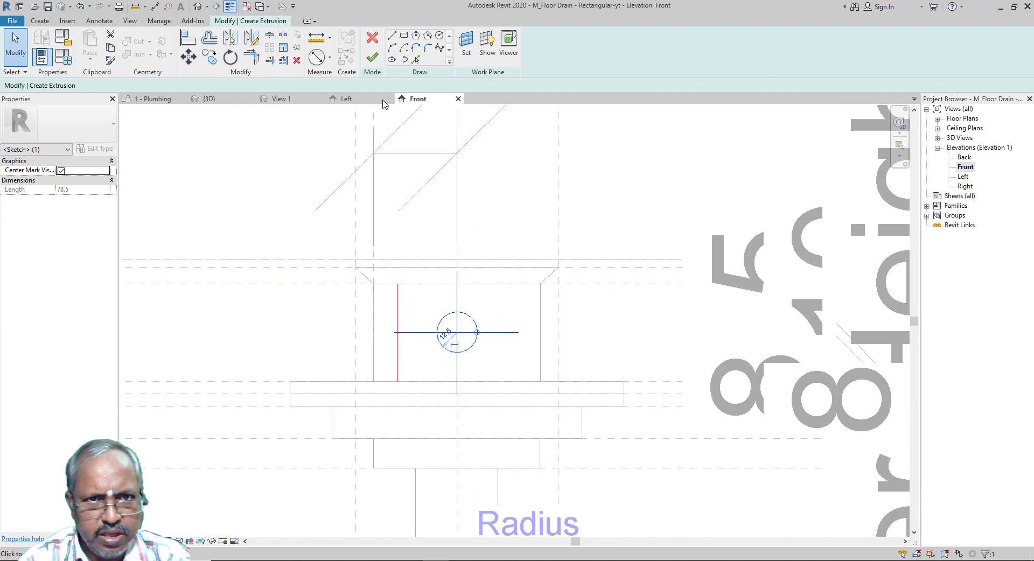
Delete the remaining vertical helper line and finish the circular extrusion sketch with its 250 mm depth.
left_click(372, 58)
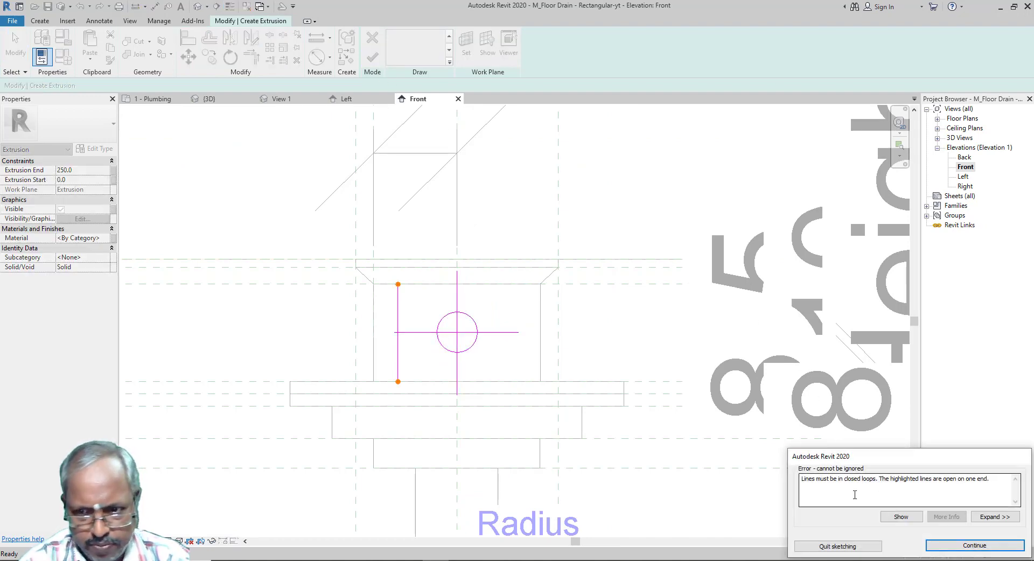
left_click(953, 546)
scroll(509, 349, "up", 2)
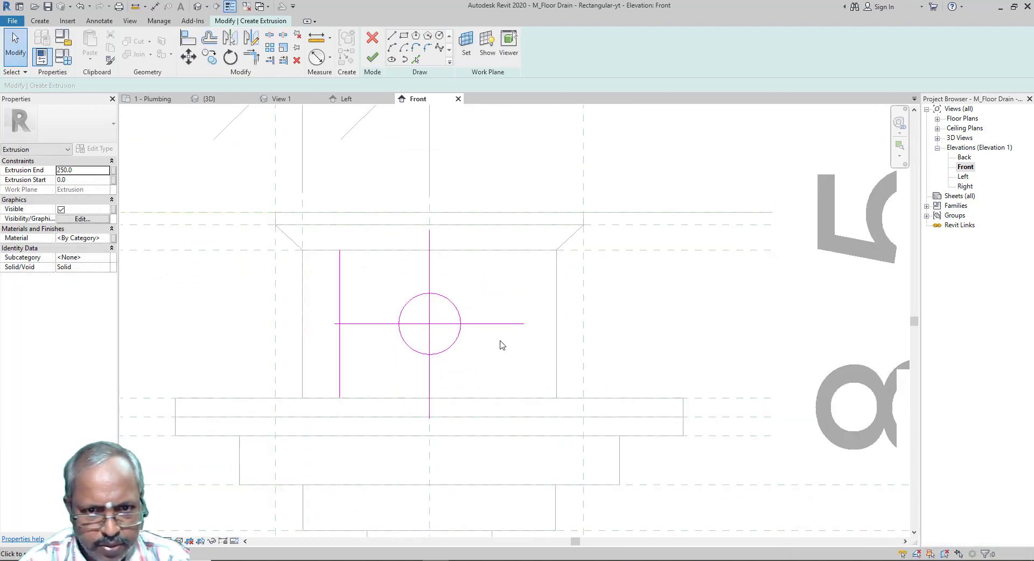
left_click(340, 303)
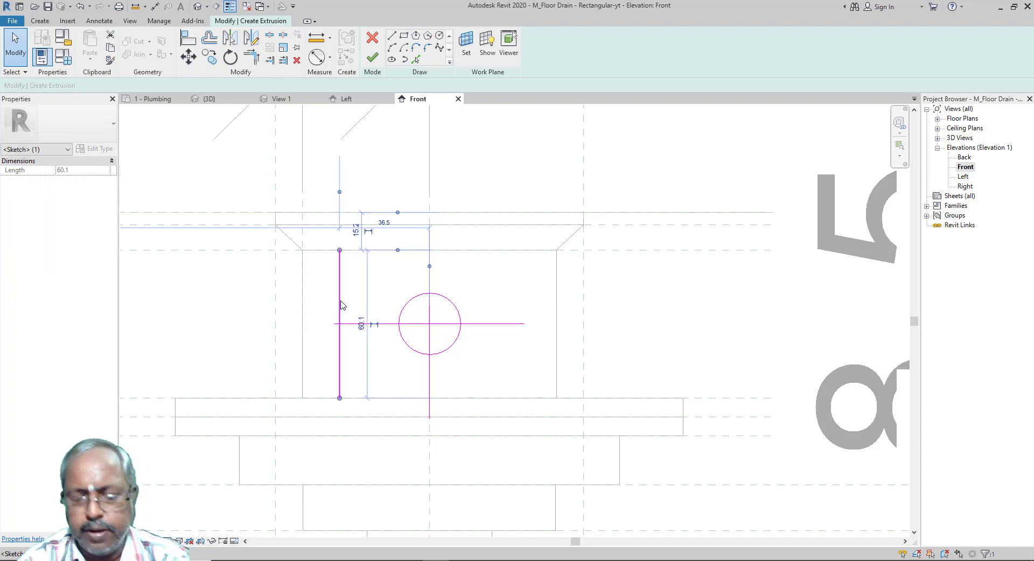
key("Delete")
left_click(372, 67)
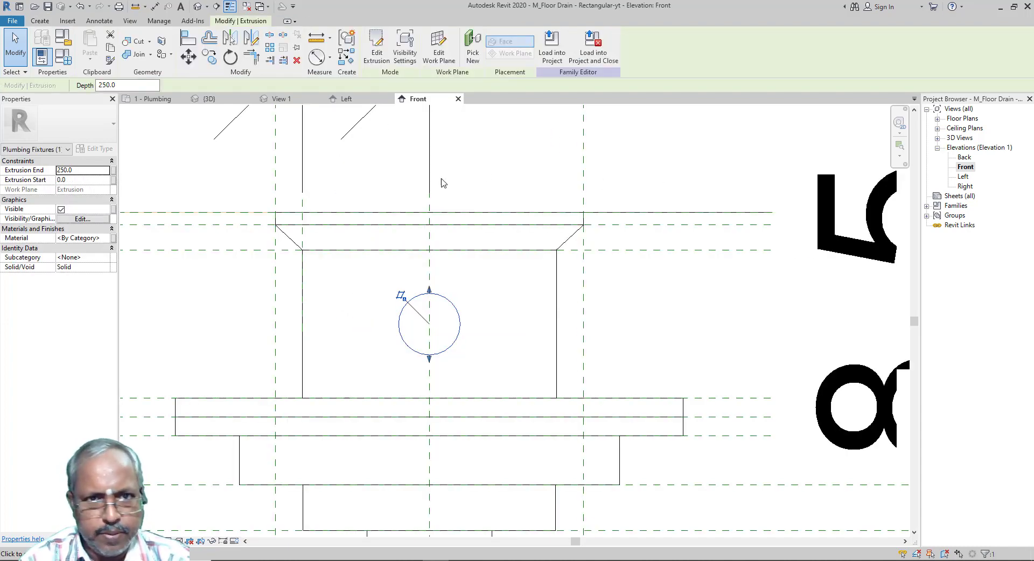
Open the drain family's default 3D view to show the new extrusion.
left_click(245, 100)
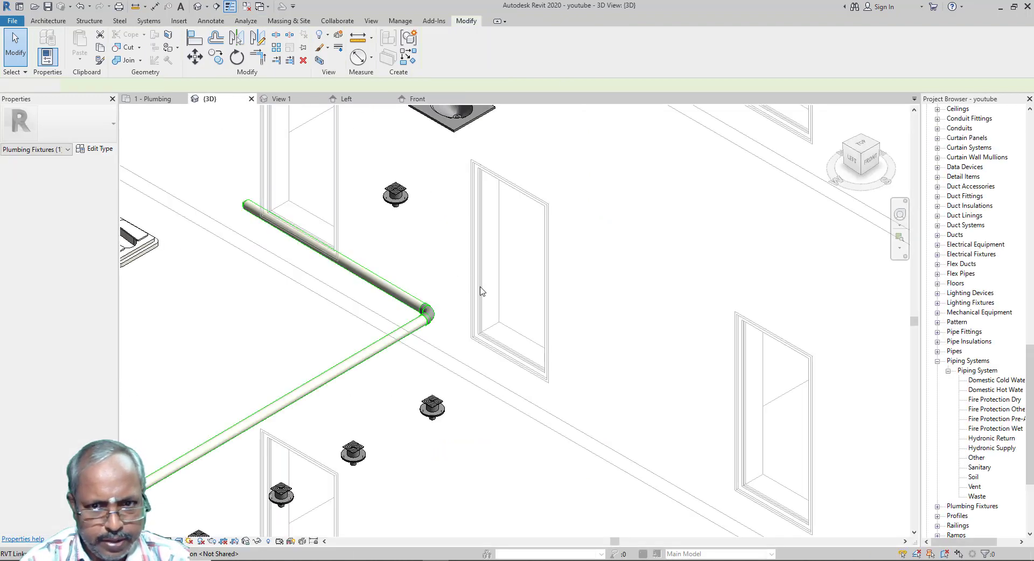
left_click(351, 99)
left_click(423, 99)
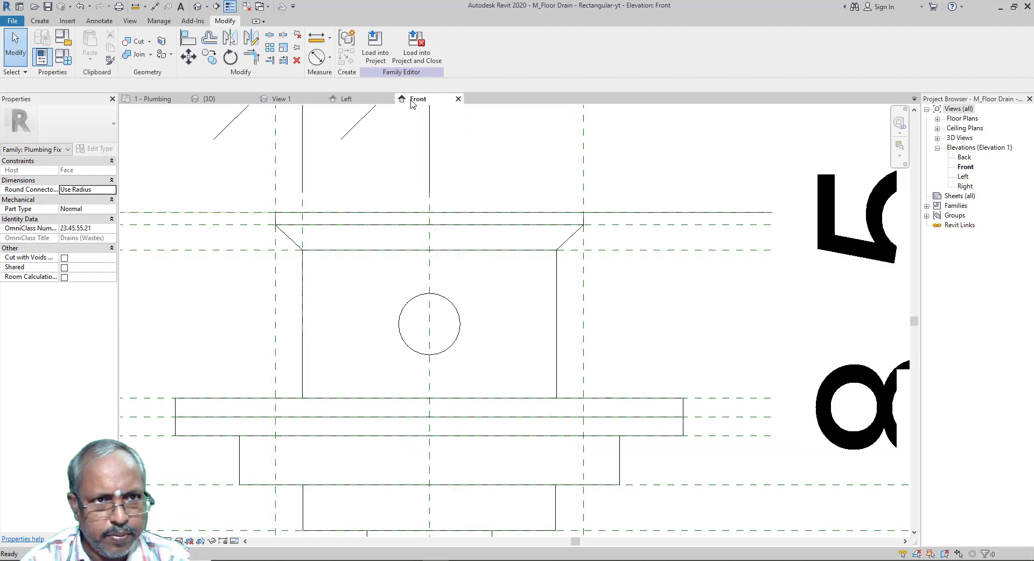
left_click(198, 6)
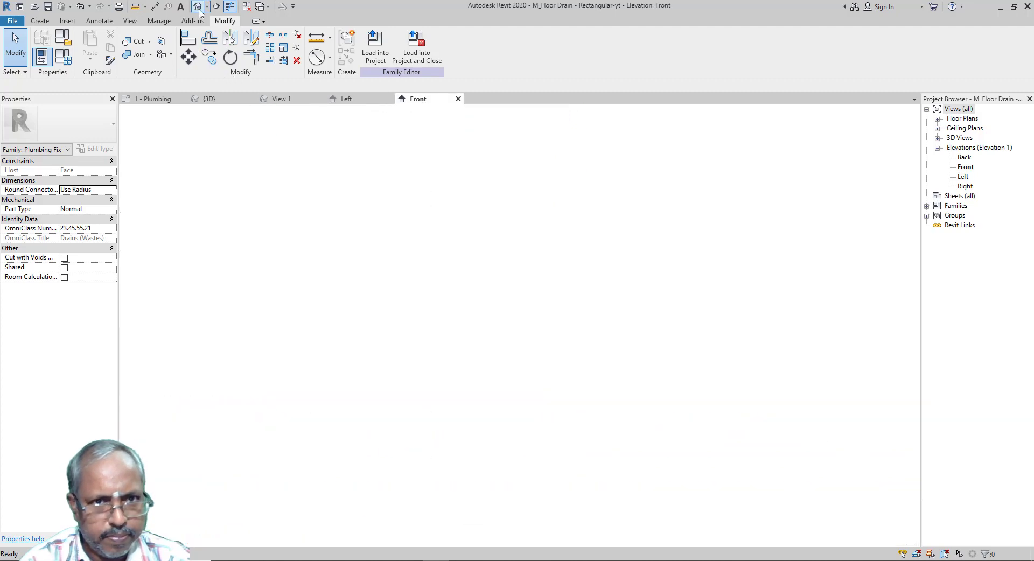
scroll(517, 307, "up", 5)
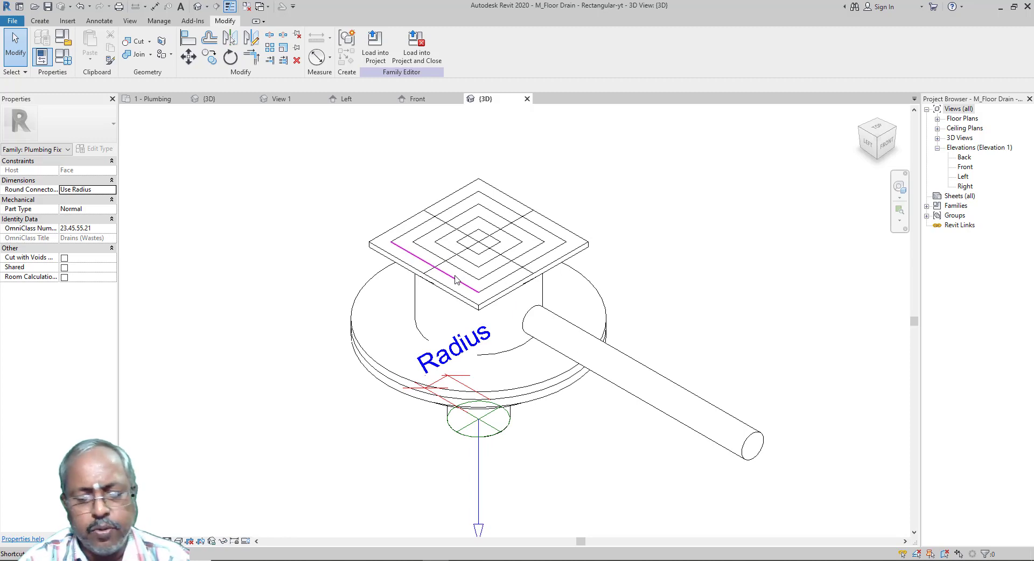
Align the inner end of the round extrusion with the back edge of the square strainer plate.
key("a")
key("l")
scroll(558, 320, "up", 2)
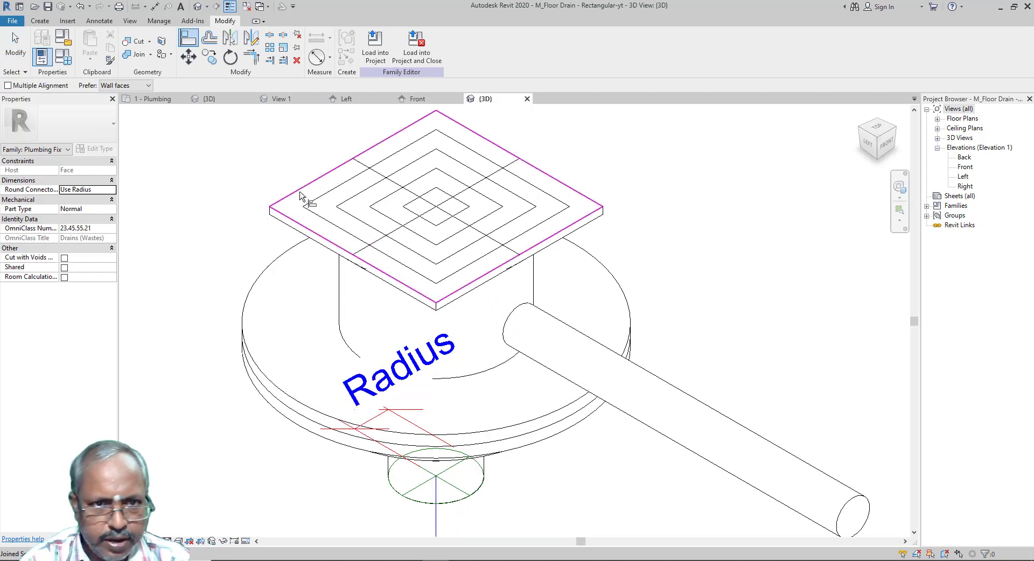
left_click(277, 208)
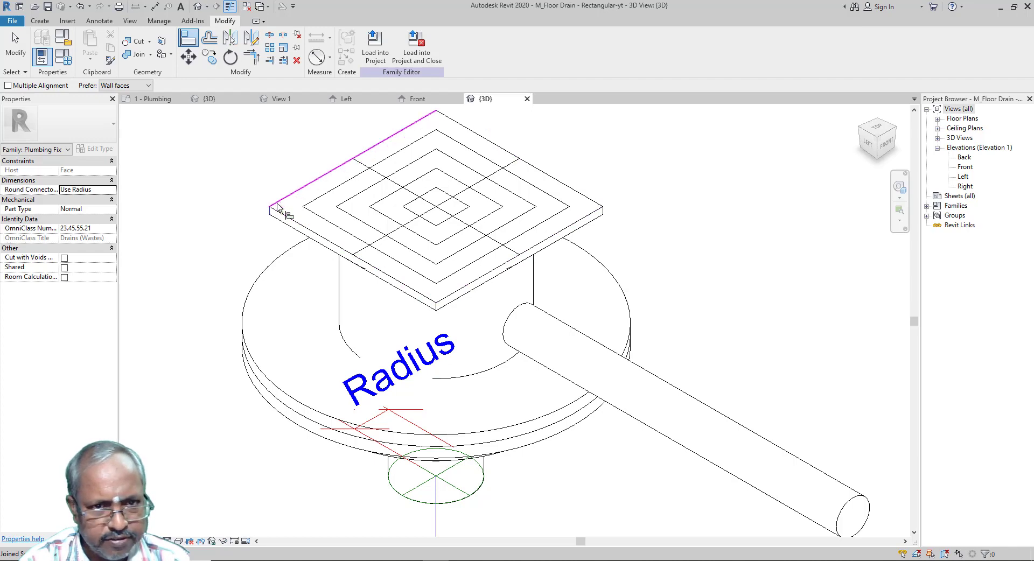
left_click(515, 314)
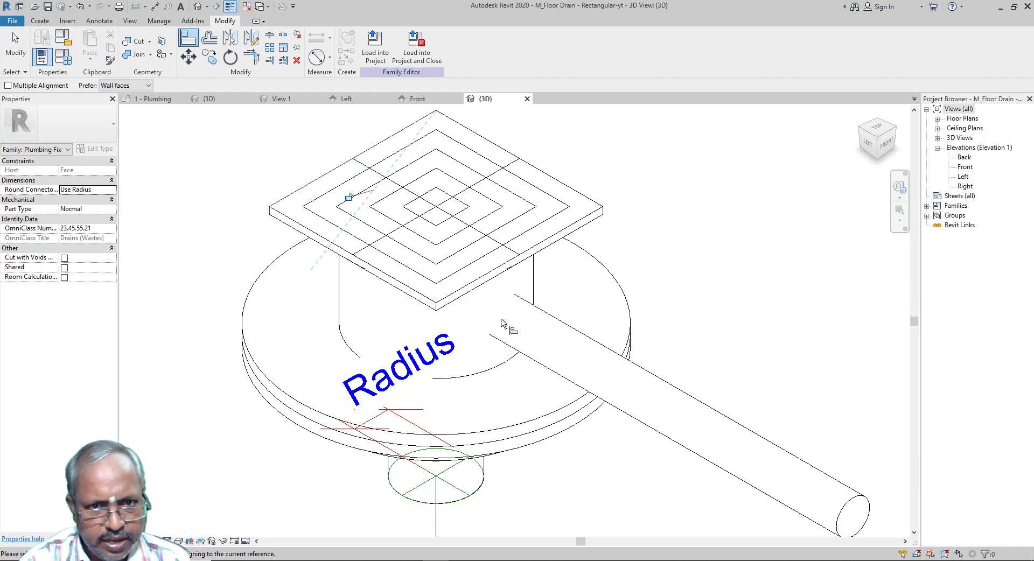
Align the outer end of the round extrusion with the front face of the square strainer plate.
left_click(439, 308)
scroll(535, 326, "down", 3)
left_click(723, 450)
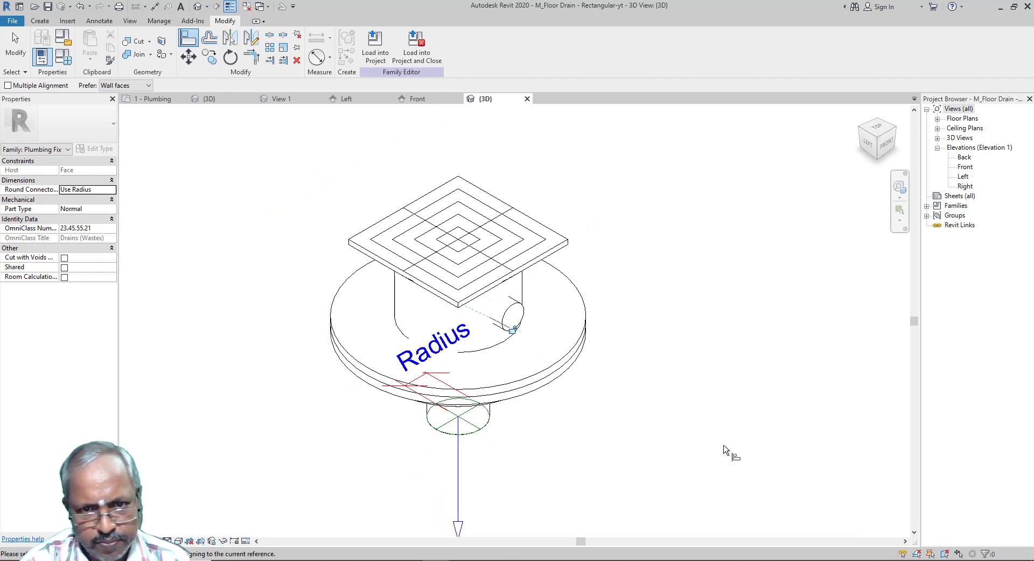
key("Escape")
key("Escape")
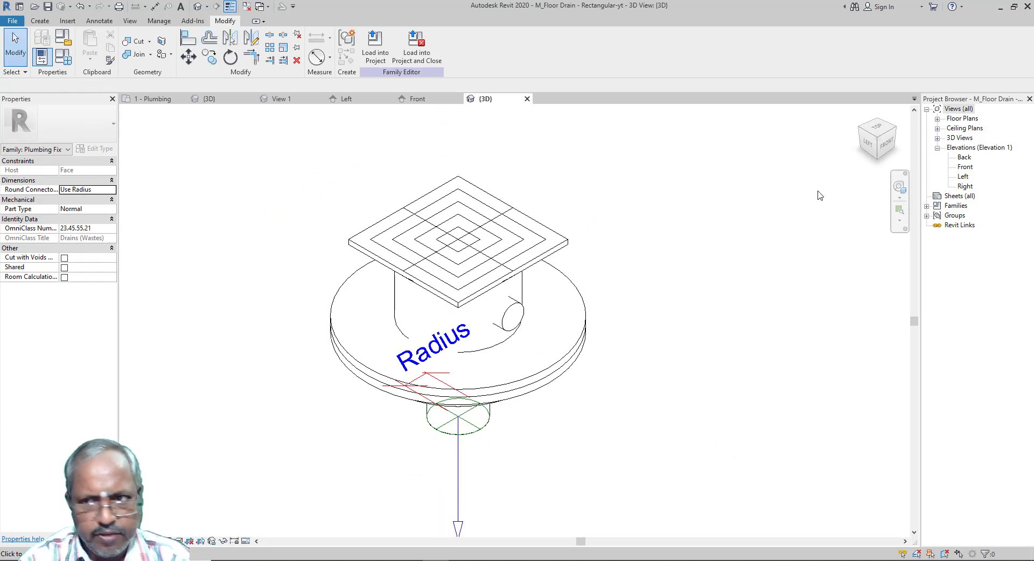
View the drain family from its top-back-left corner with solid surfaces displayed and adjust the view's detail level.
left_click(861, 130)
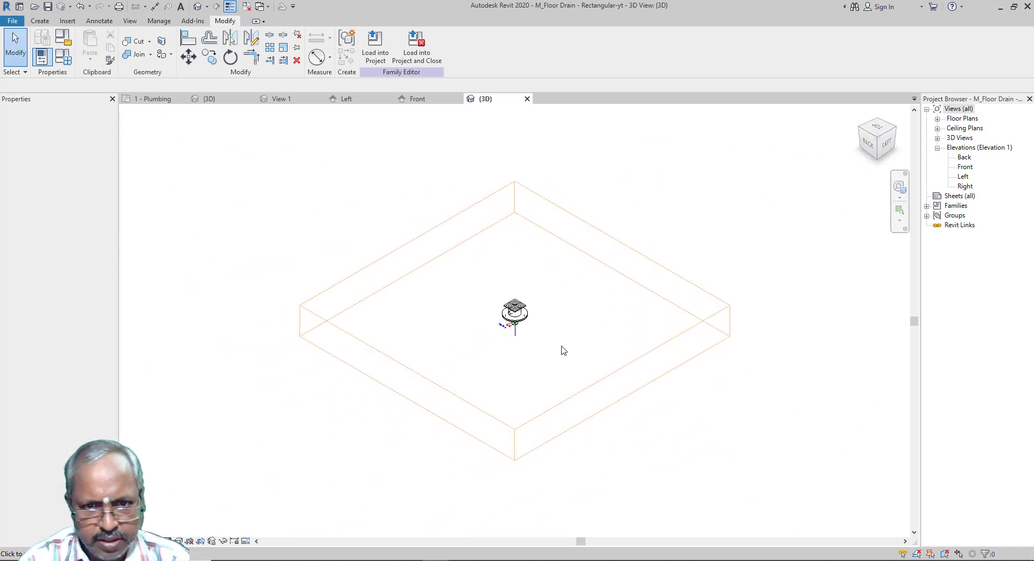
scroll(482, 323, "up", 2)
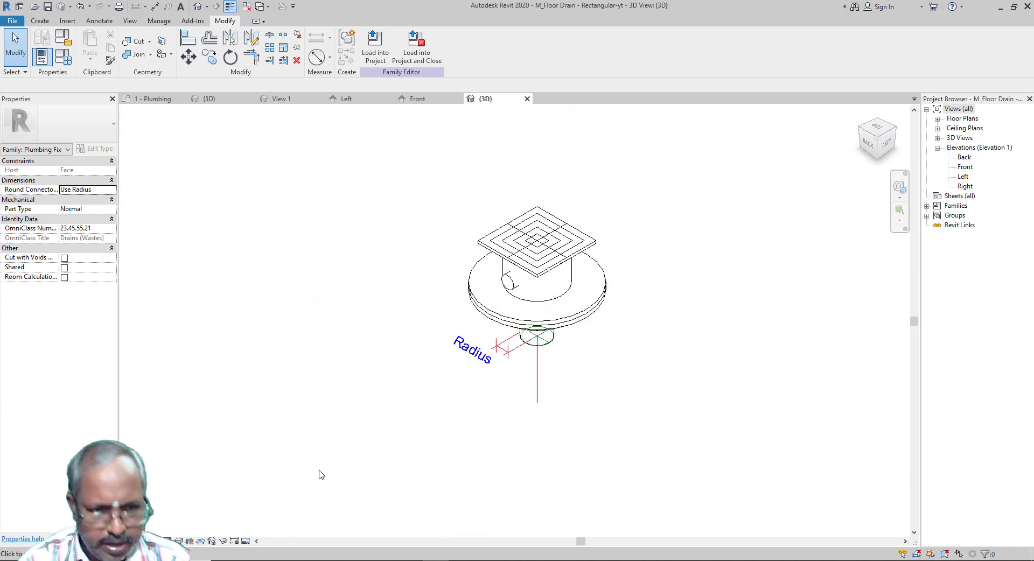
left_click(179, 541)
left_click(226, 507)
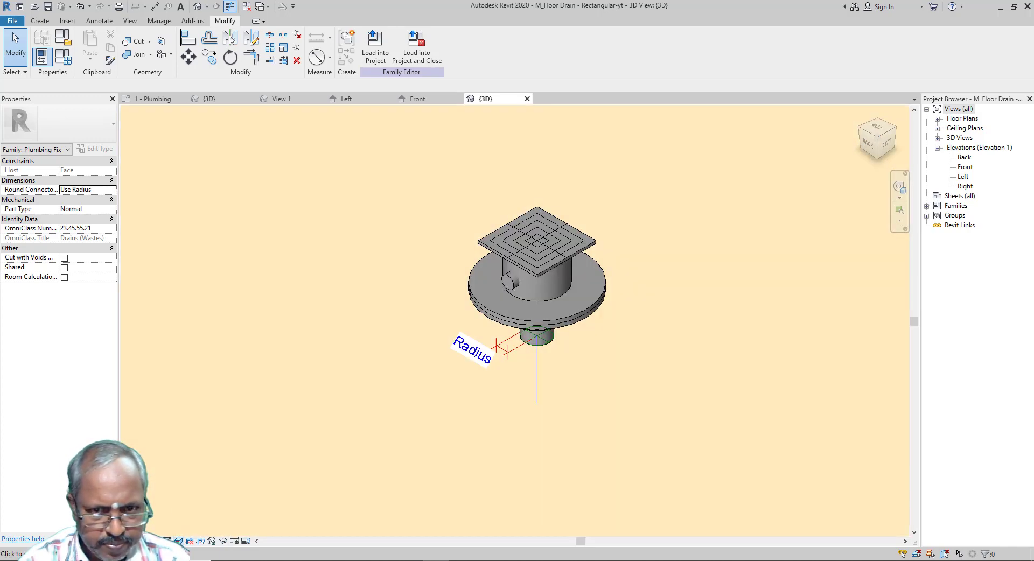
left_click(168, 541)
left_click(182, 530)
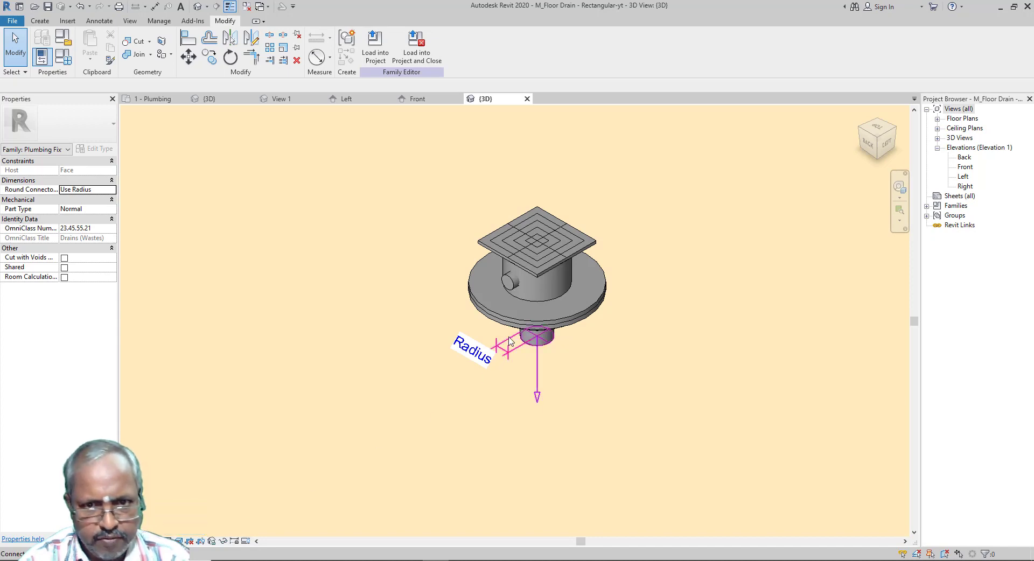
scroll(538, 295, "up", 2)
scroll(538, 298, "up", 1)
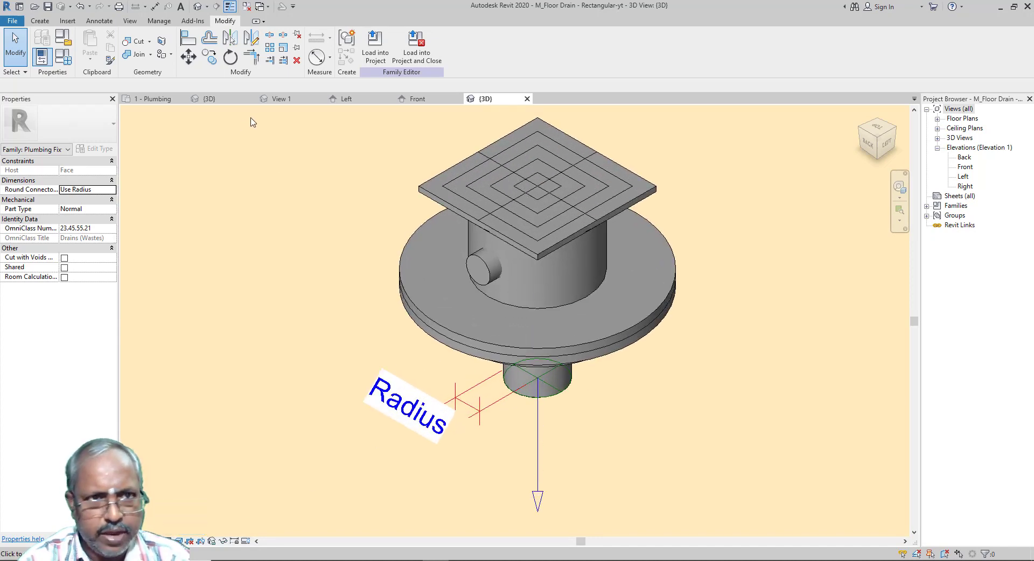
Place a pipe connector on the back end face of the round side extrusion.
left_click(39, 21)
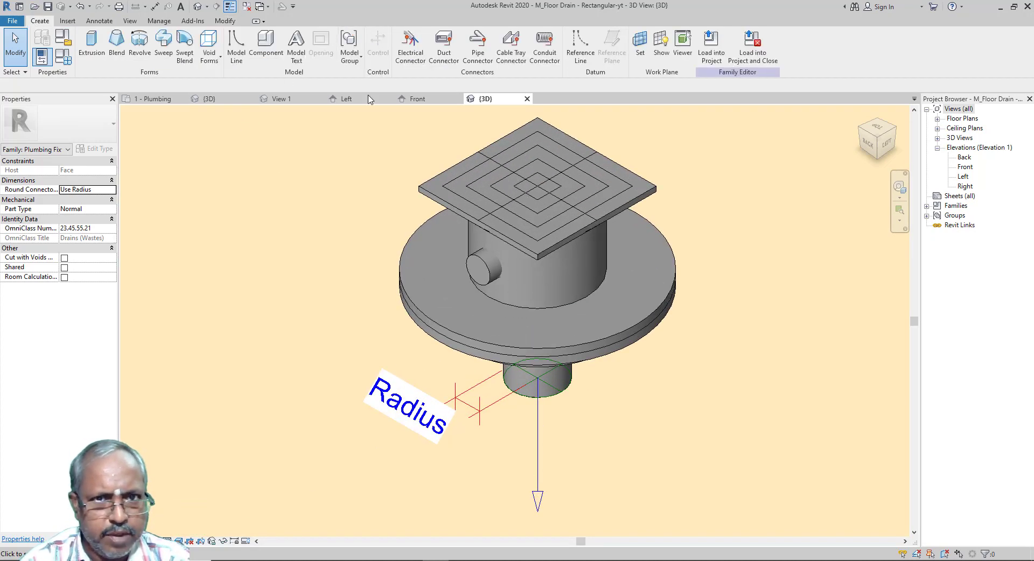
left_click(477, 54)
scroll(489, 267, "up", 3)
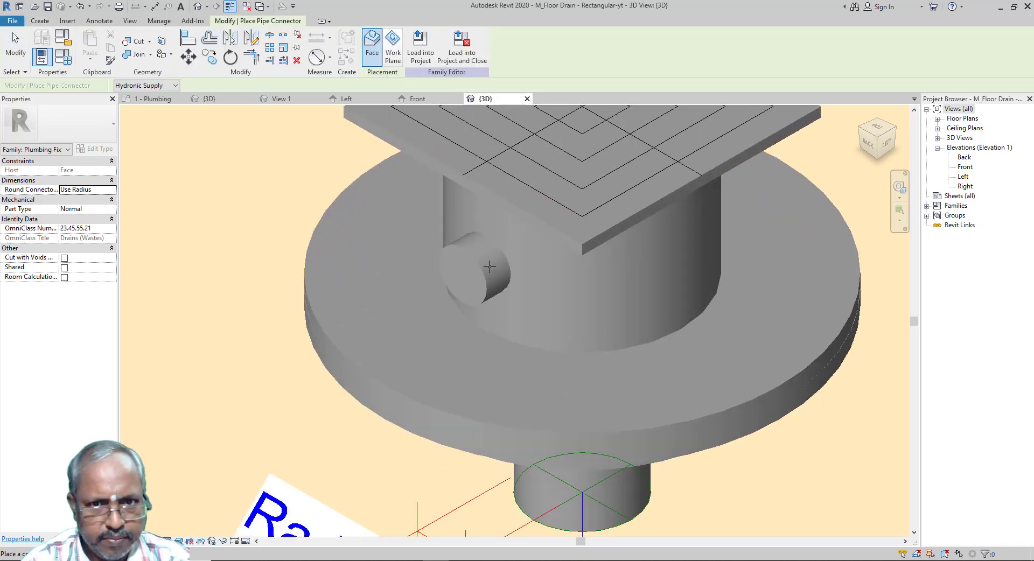
left_click(485, 269)
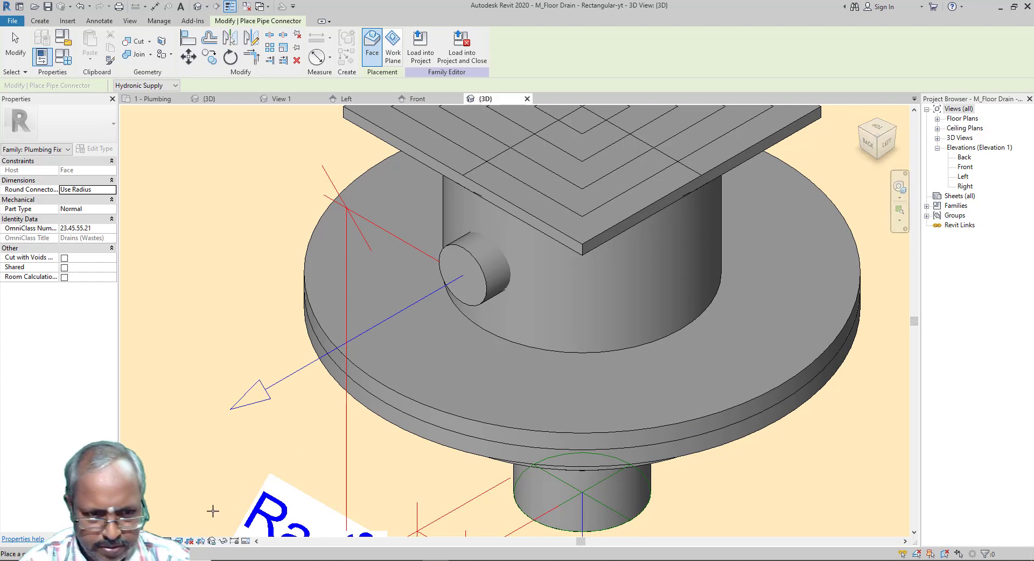
Using wireframe display, place a second pipe connector on the front end face of the round extrusion, and restore the Realistic visual style.
left_click(179, 542)
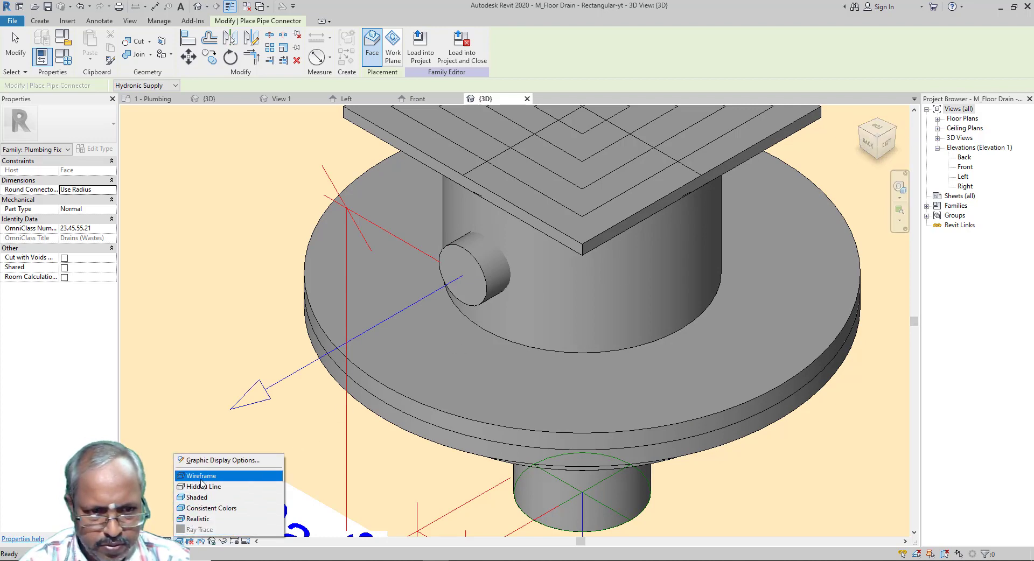
left_click(203, 477)
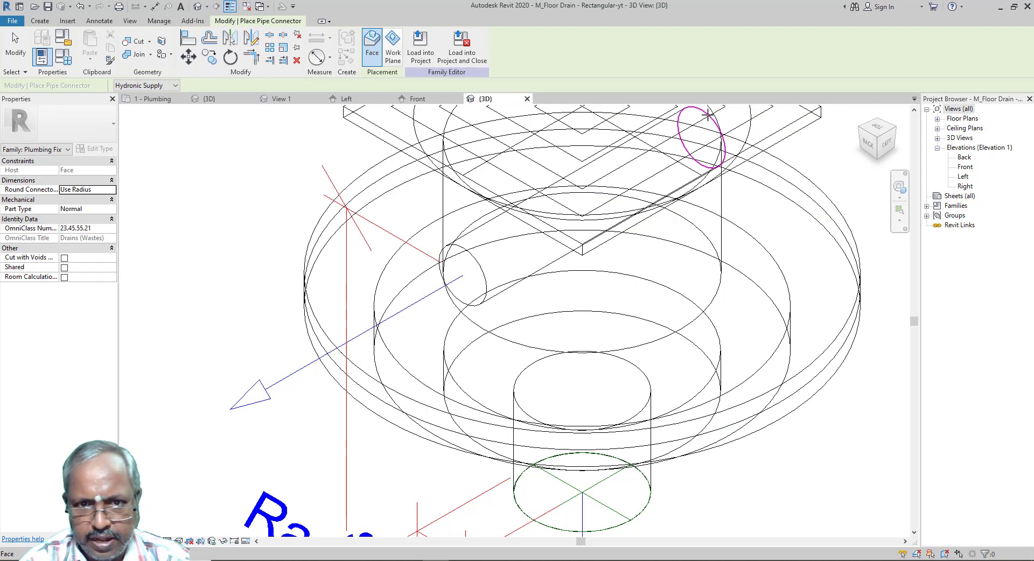
scroll(683, 243, "down", 5)
key("Escape")
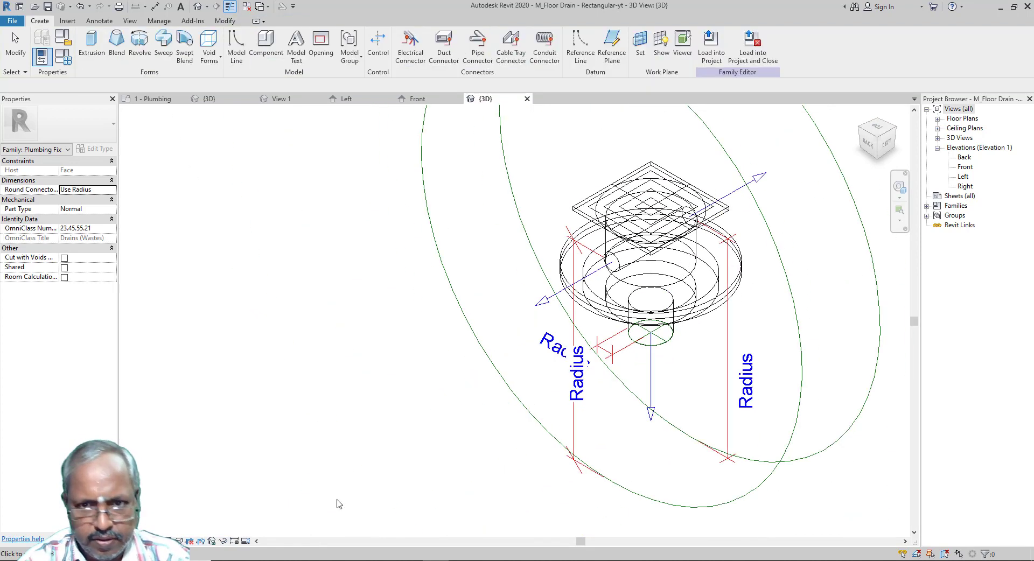
left_click(180, 541)
left_click(188, 520)
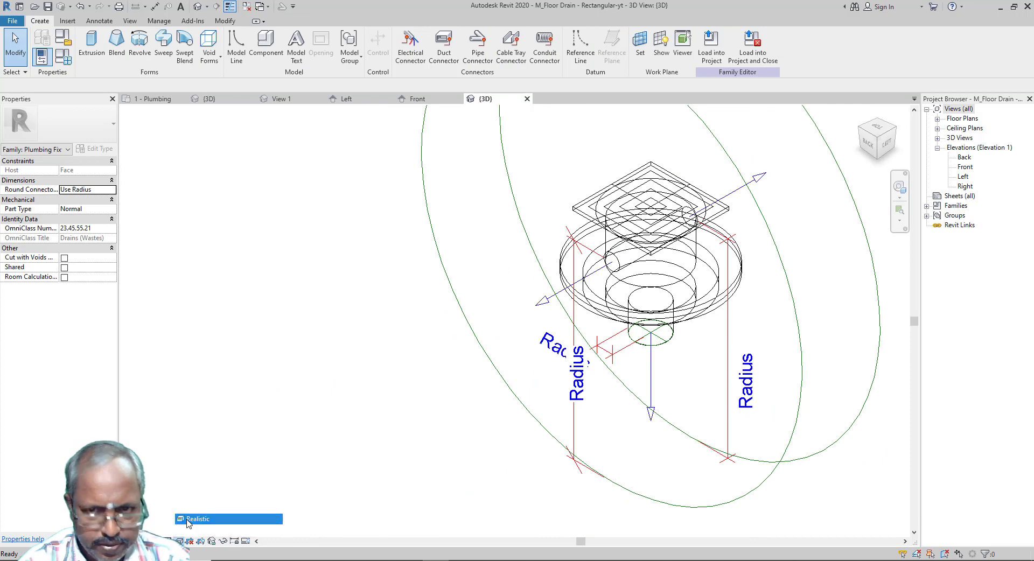
Give the back-end pipe connector a radius of 12.5, flow direction In and system classification Sanitary.
left_click(559, 446)
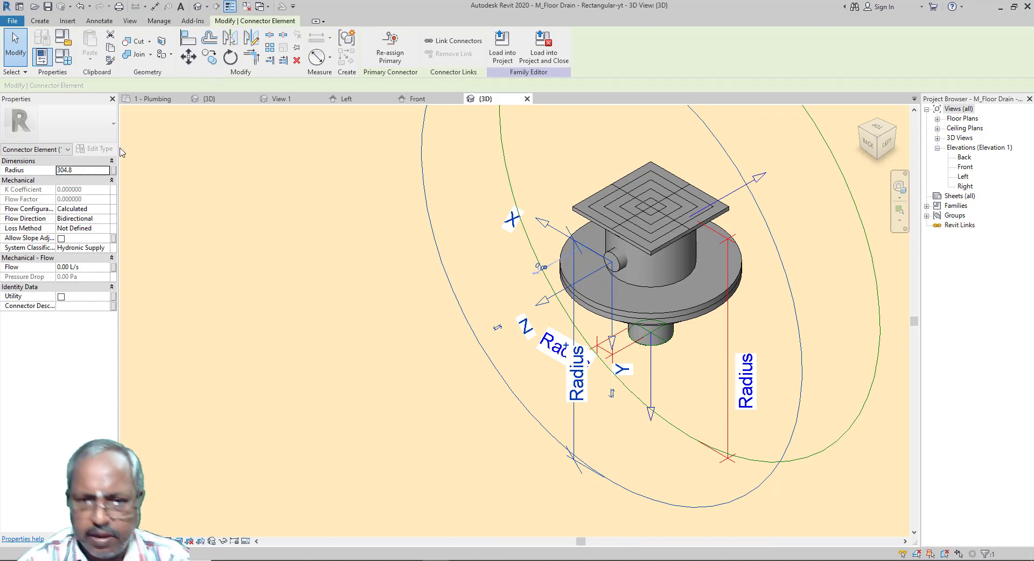
double_click(89, 168)
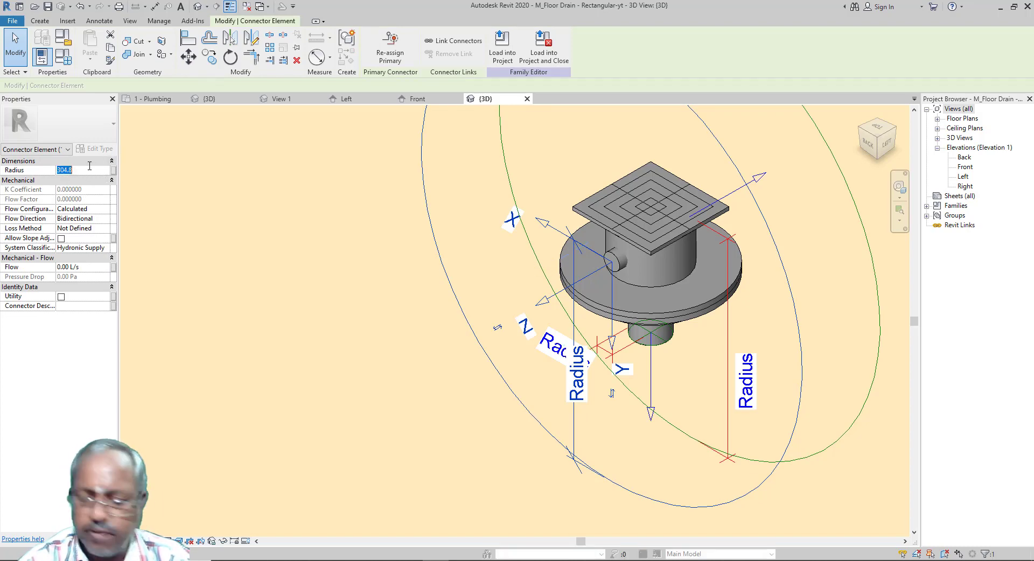
type("1")
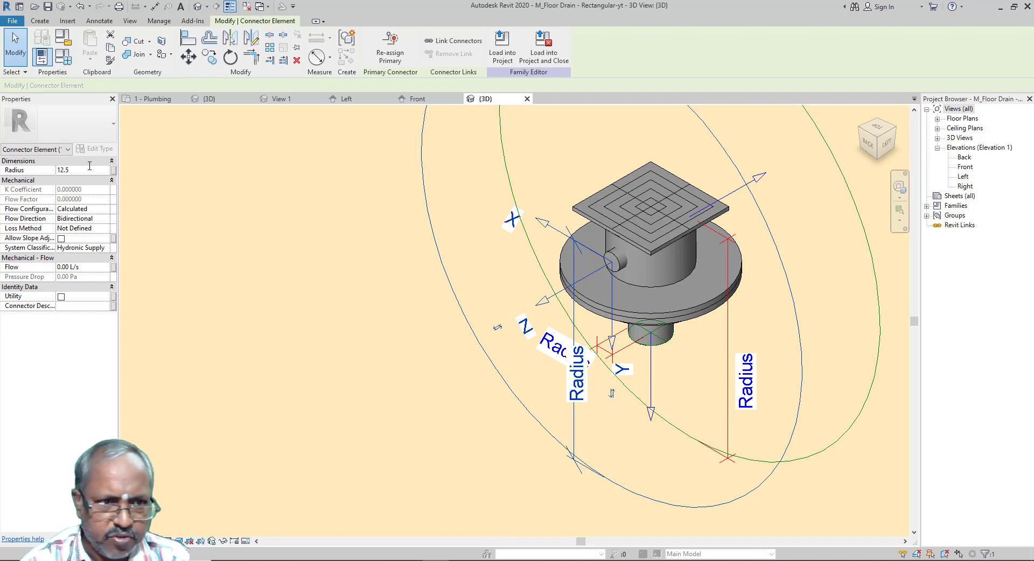
type("2.5")
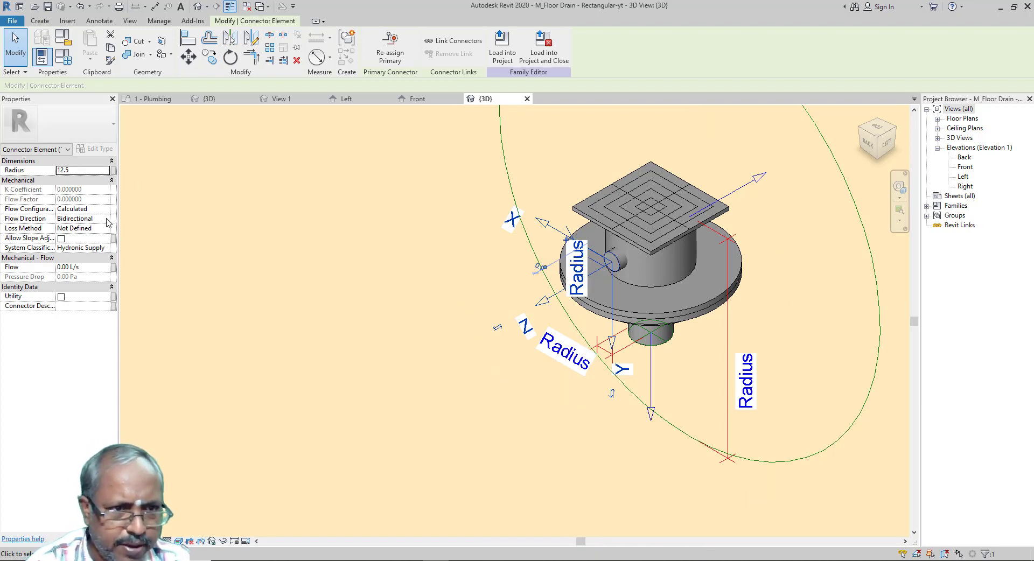
left_click(107, 220)
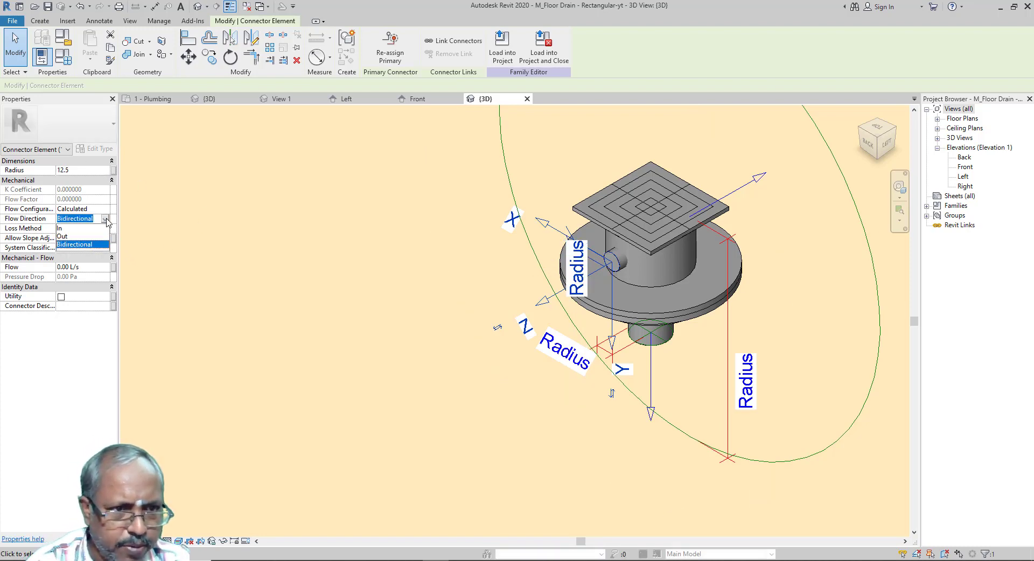
left_click(69, 229)
left_click(106, 251)
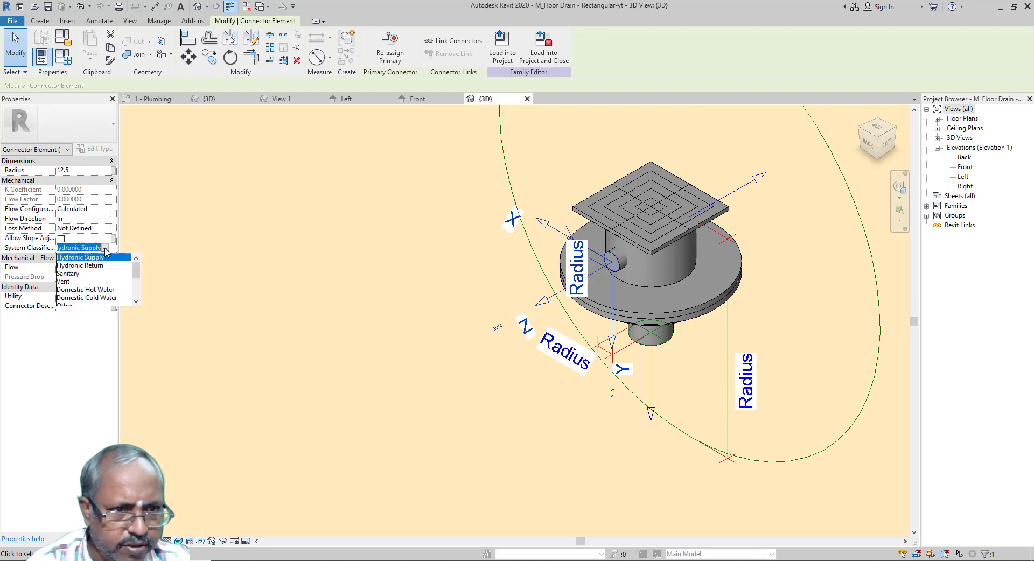
left_click(90, 274)
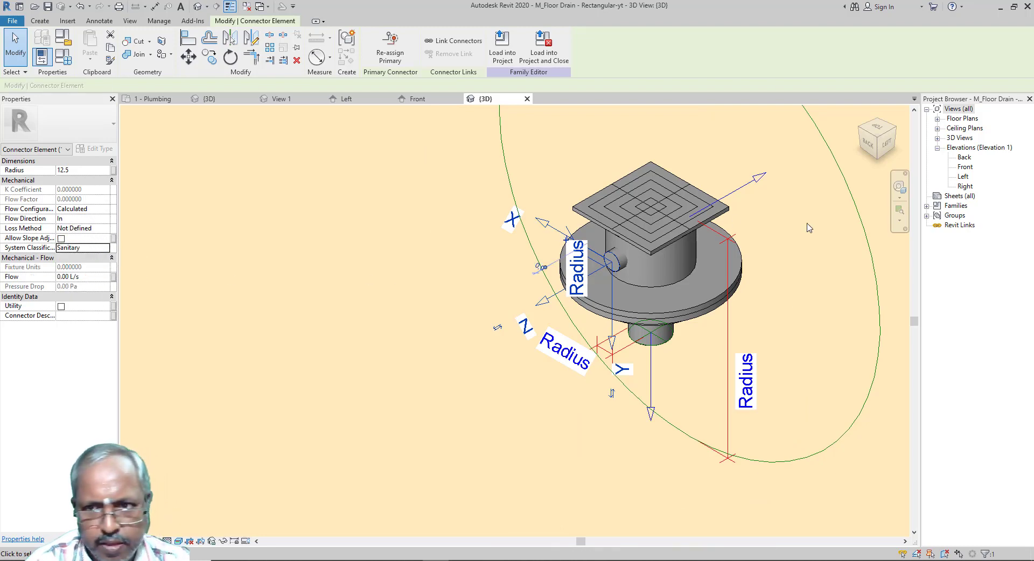
Configure the front-end pipe connector with radius 12.5, flow direction In and system classification Sanitary.
left_click(859, 216)
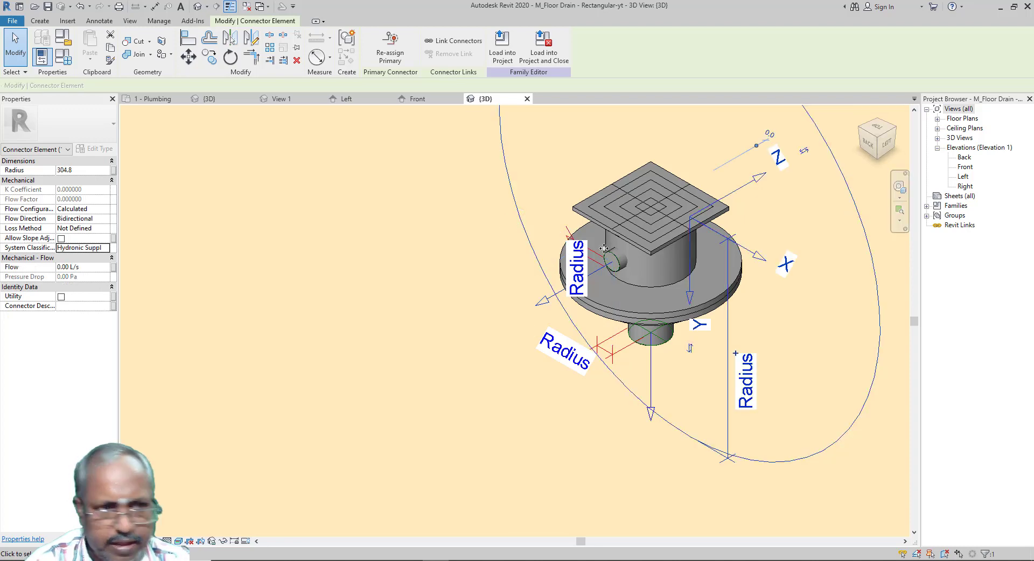
left_click(97, 170)
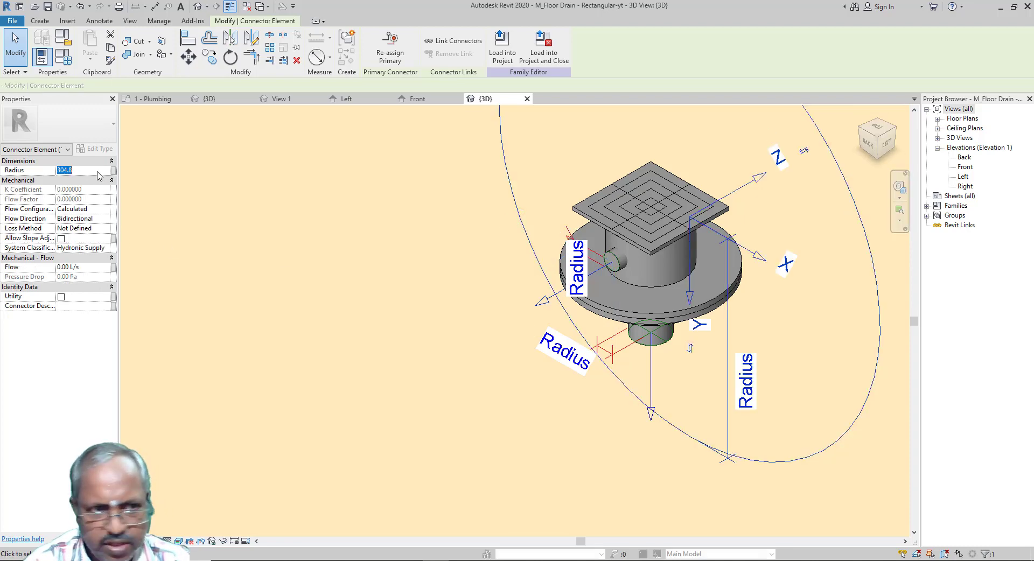
type("12.5")
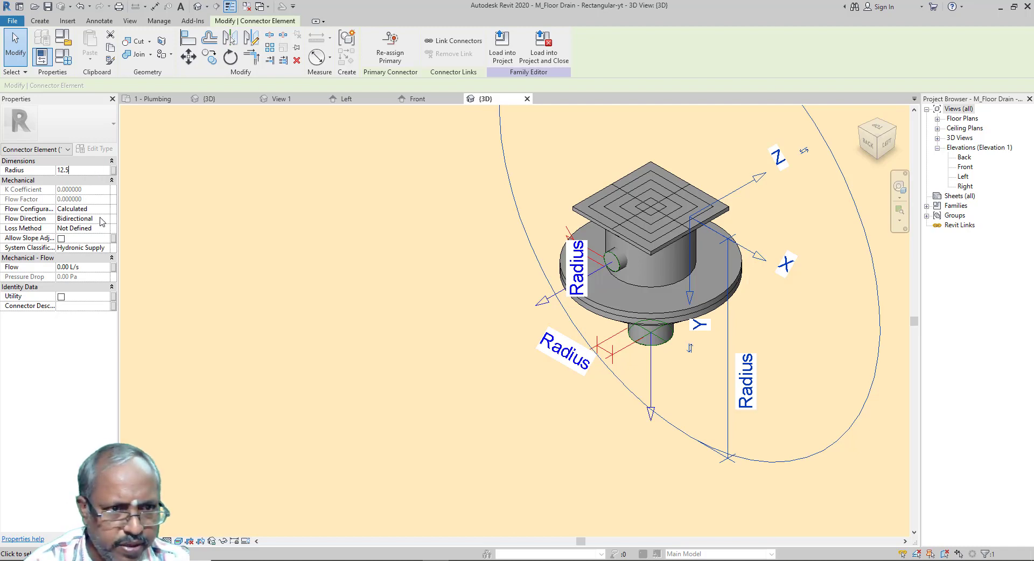
left_click(101, 219)
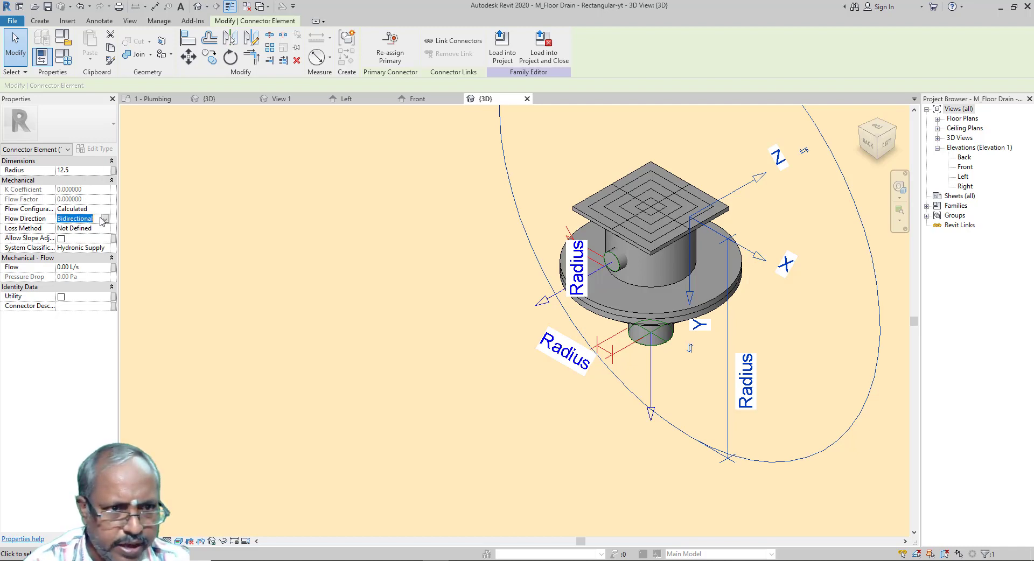
left_click(105, 218)
left_click(68, 227)
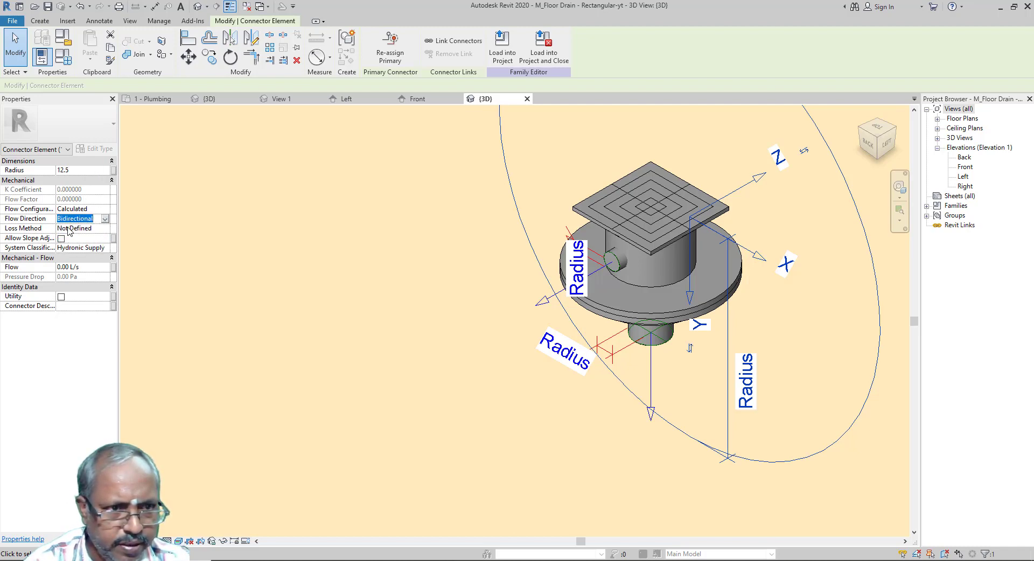
left_click(102, 249)
left_click(105, 249)
left_click(77, 274)
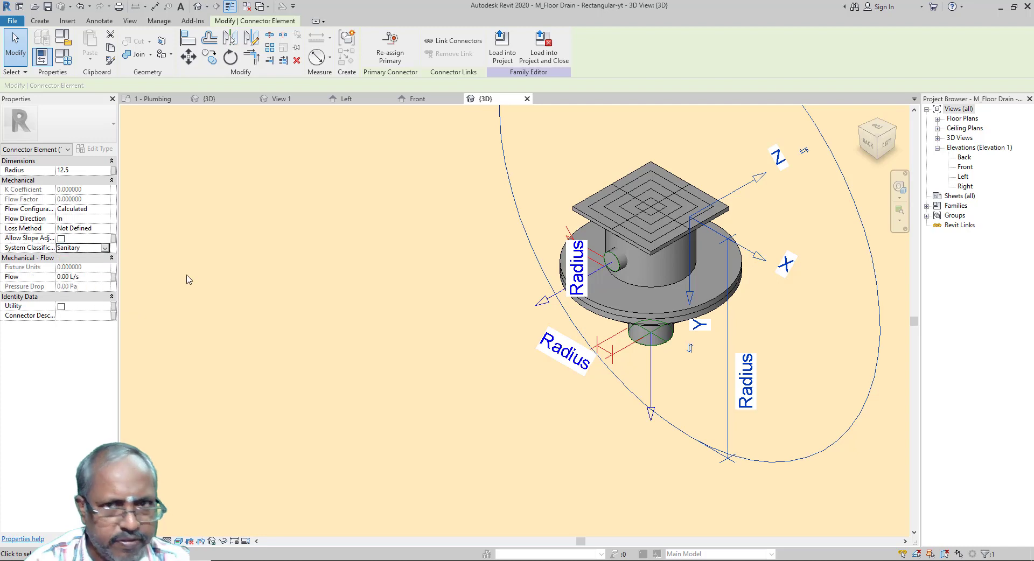
Load the modified floor drain family into the youtube project and leave component placement.
left_click(504, 53)
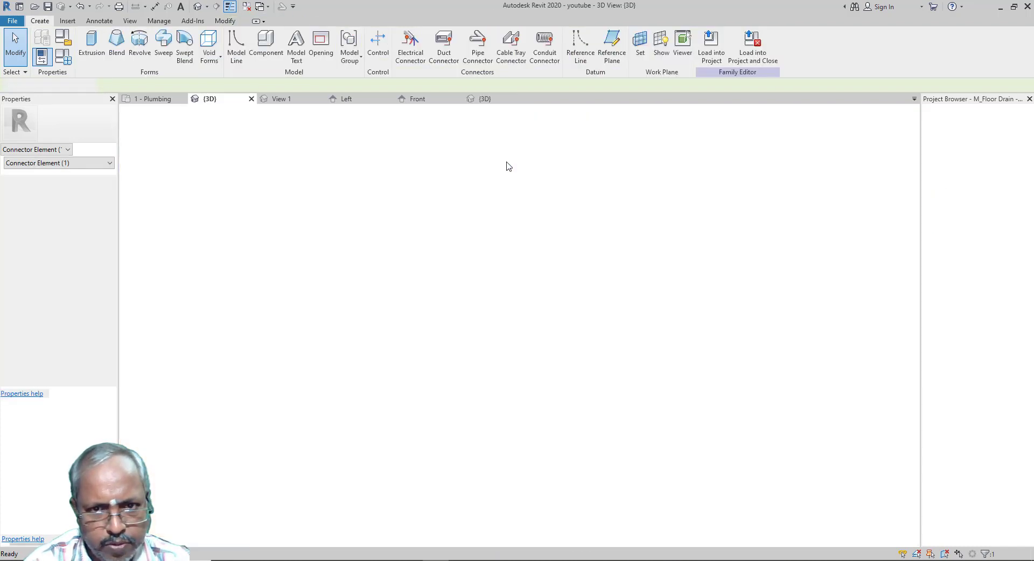
scroll(475, 309, "down", 6)
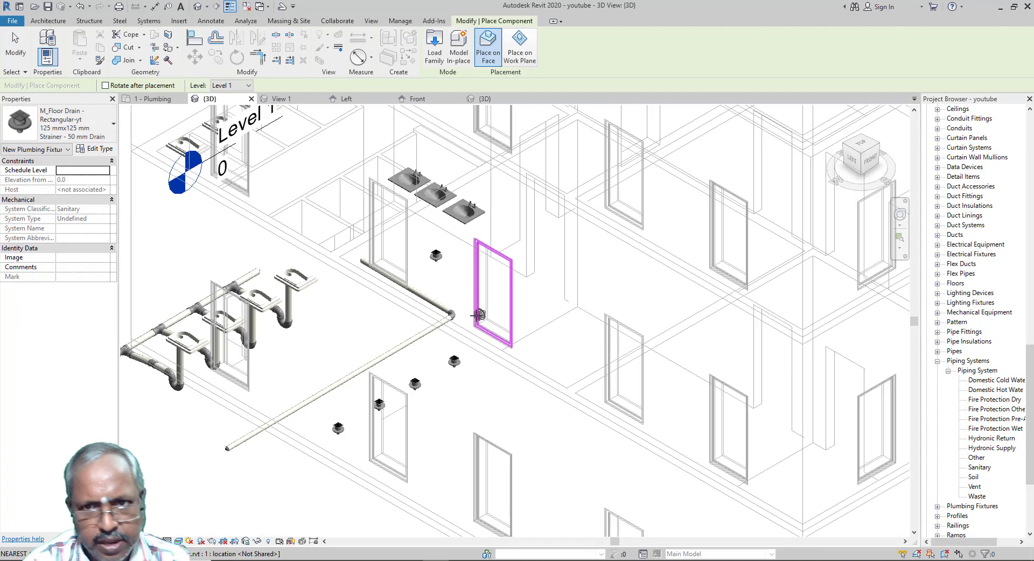
key("Escape")
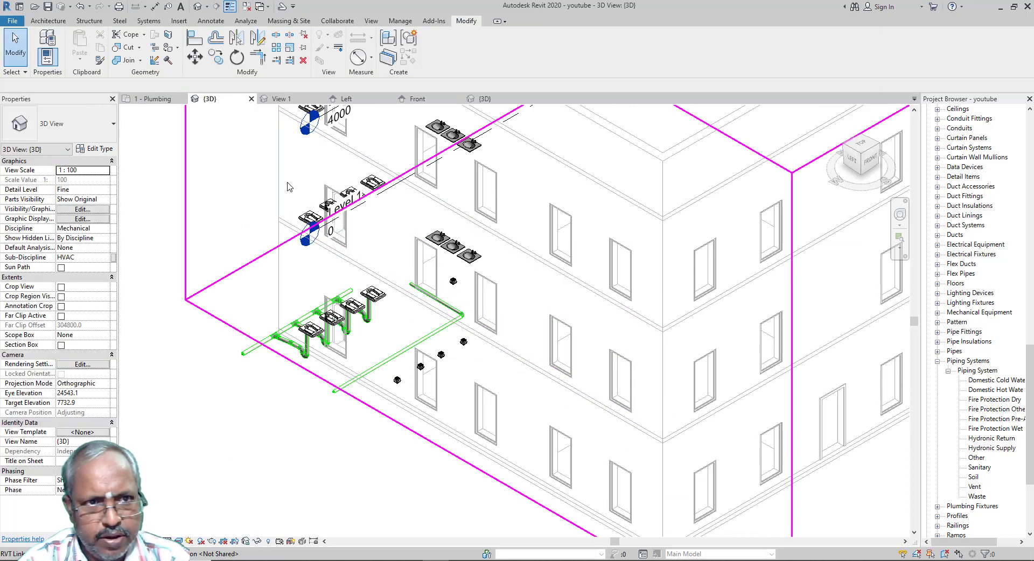
Delete the existing floor drain beside the two lower washbasins in the 1 - Plumbing floor plan.
left_click(148, 100)
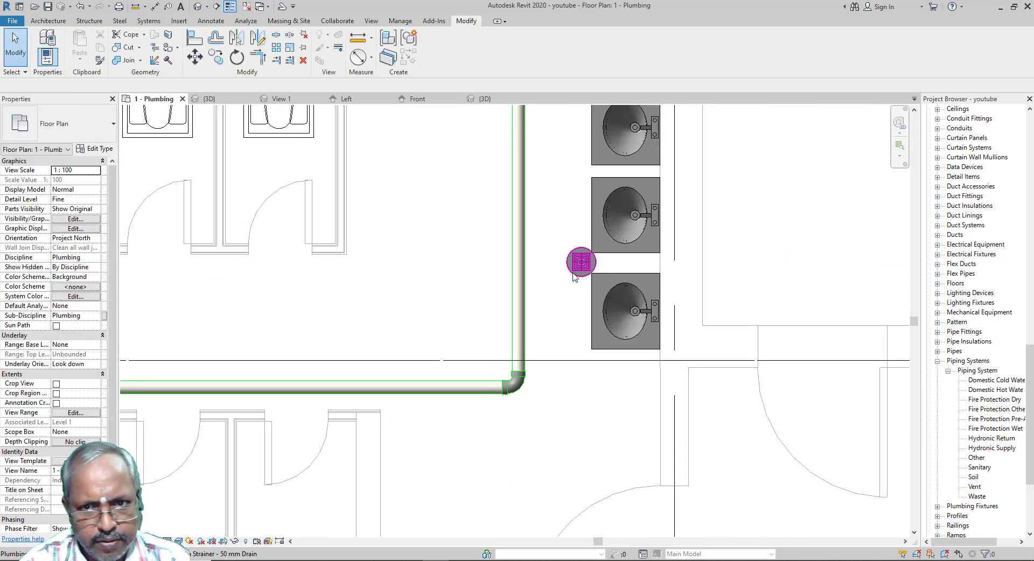
left_click(575, 269)
key("Delete")
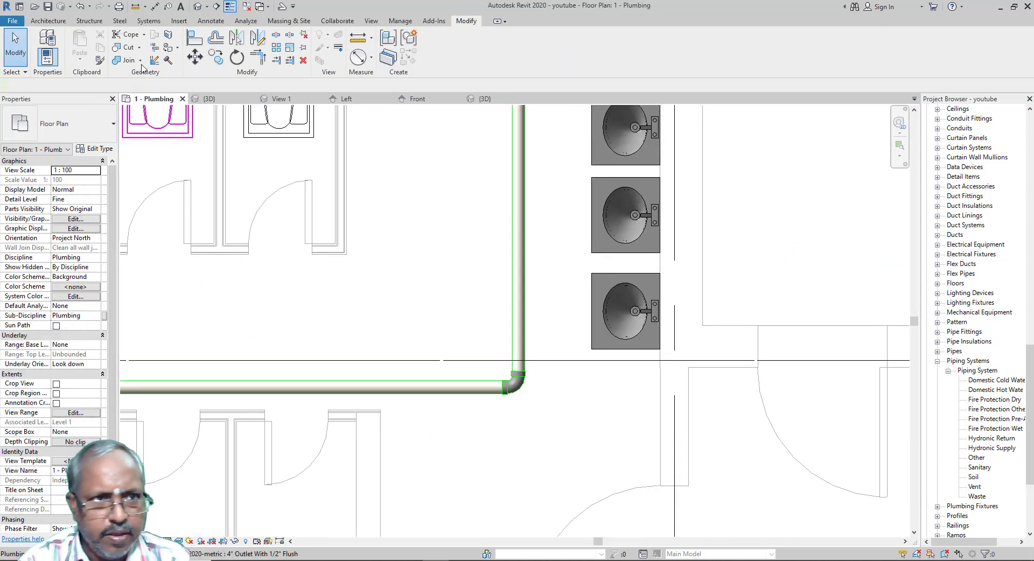
Place the updated M_Floor Drain - Rectangular-yt fixture on the floor face in front of the gap between the lower two washbasins and select it.
left_click(147, 21)
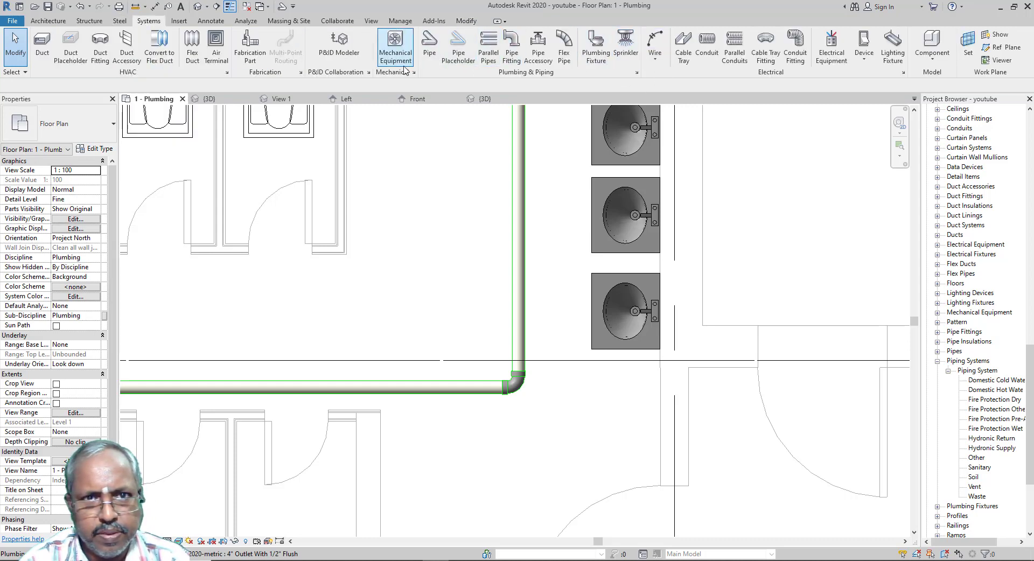
left_click(596, 47)
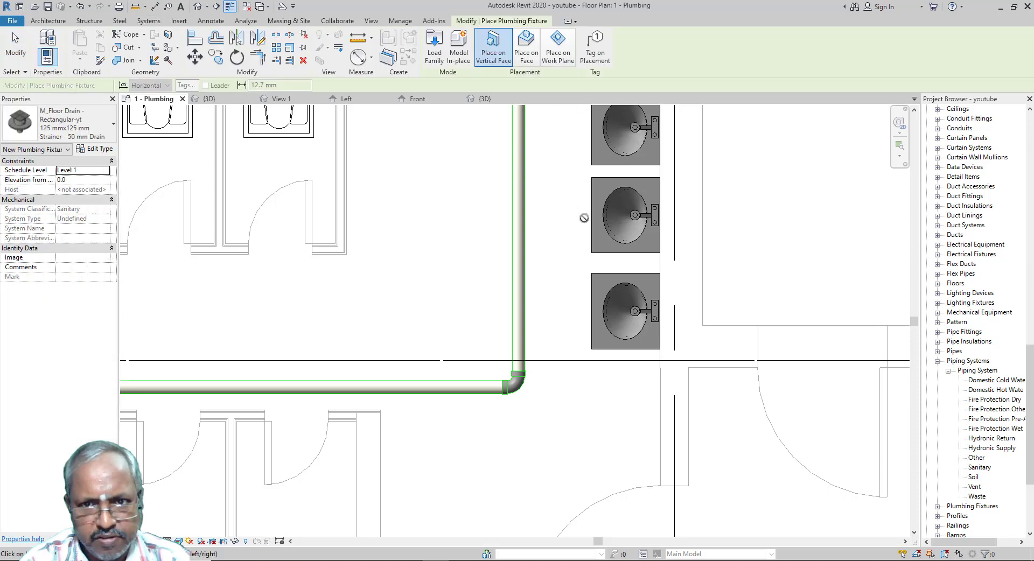
left_click(526, 49)
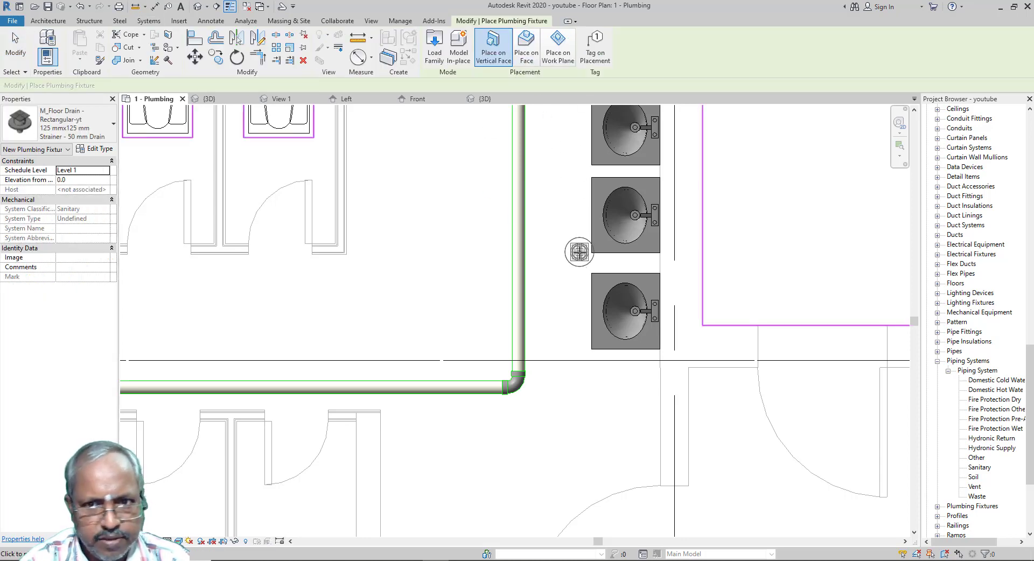
scroll(586, 261, "up", 2)
left_click(590, 266)
key("Escape")
key("Escape")
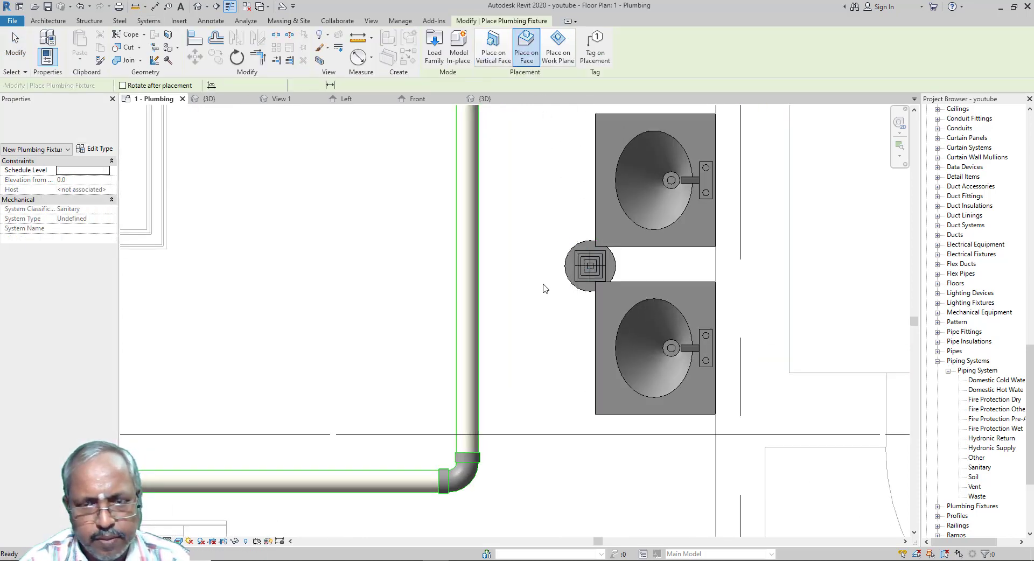
left_click(574, 280)
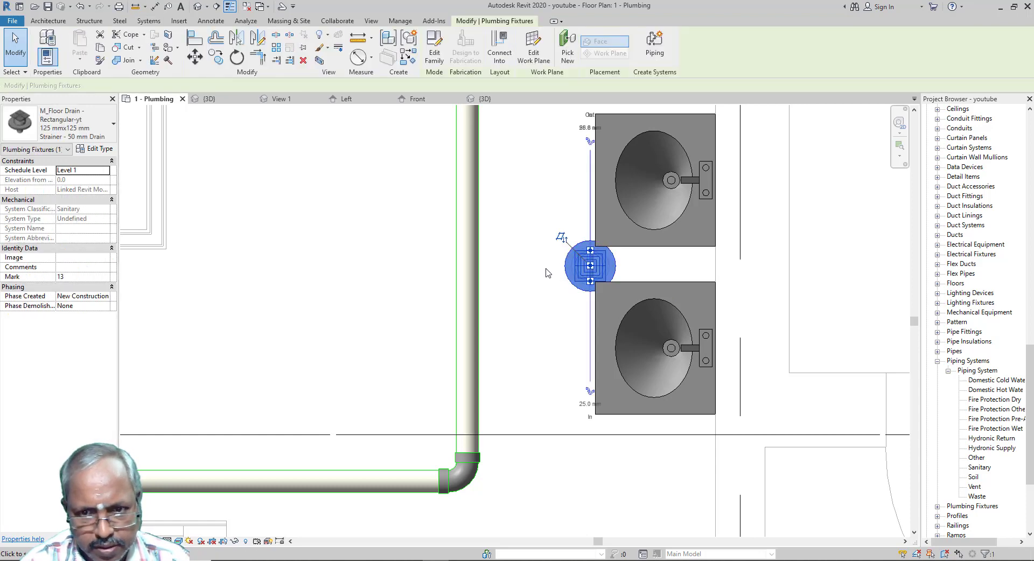
Nudge the selected floor drain away from the washbasin fronts, keeping it aligned with the gap between the lower two basins.
scroll(543, 272, "down", 2)
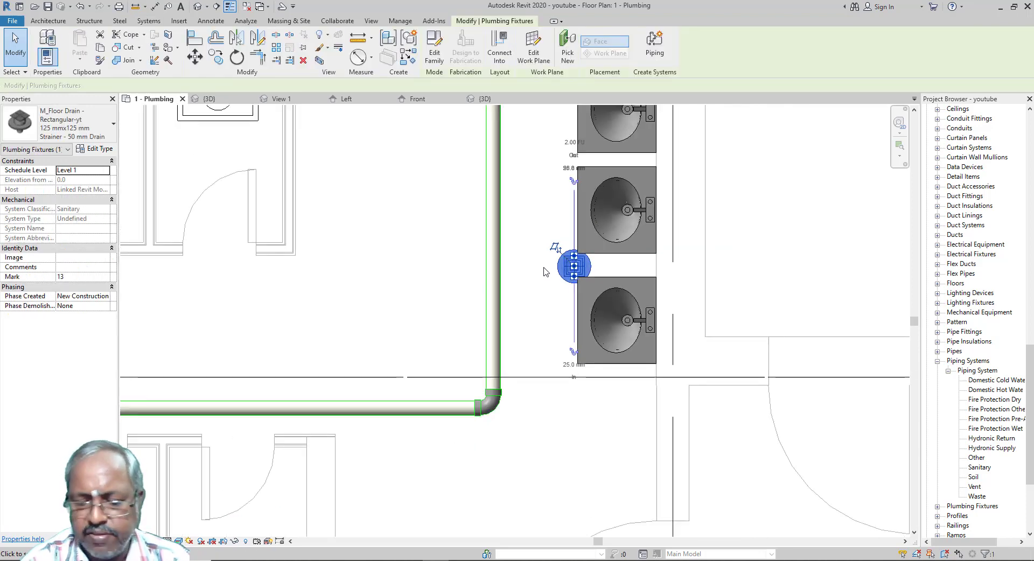
key("Left")
key("Left")
key("Left")
key("Left")
key("Left")
key("Left")
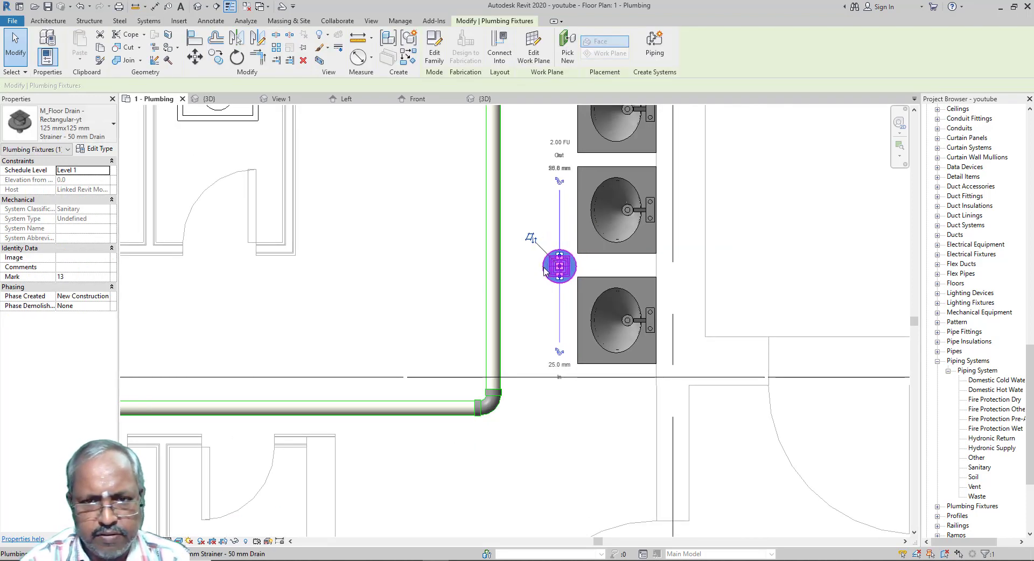
key("Escape")
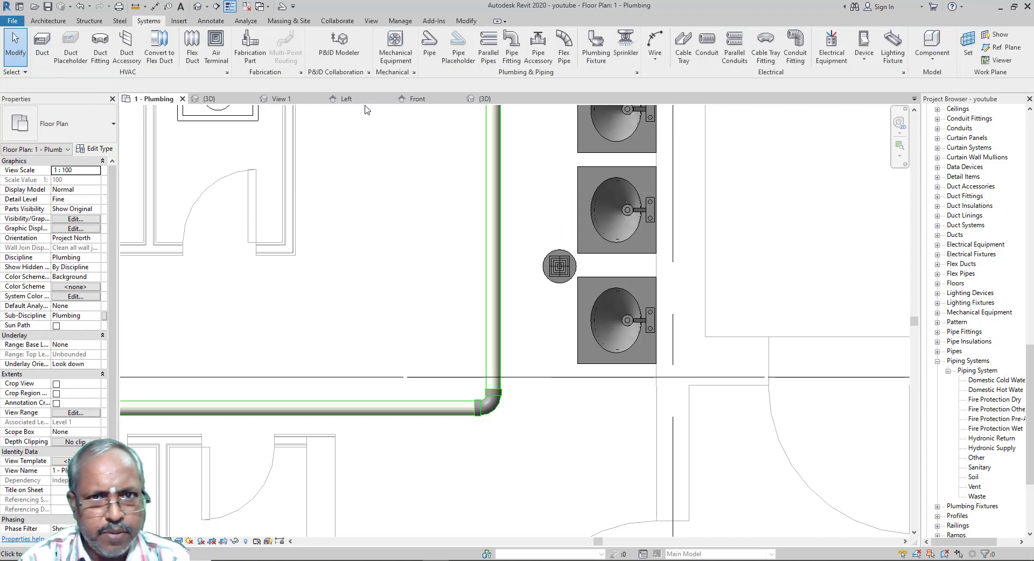
Draw 25 mm waste pipes from both floor drain side inlets along the washbasin row, inheriting the drain connectors' elevation and size.
left_click(429, 46)
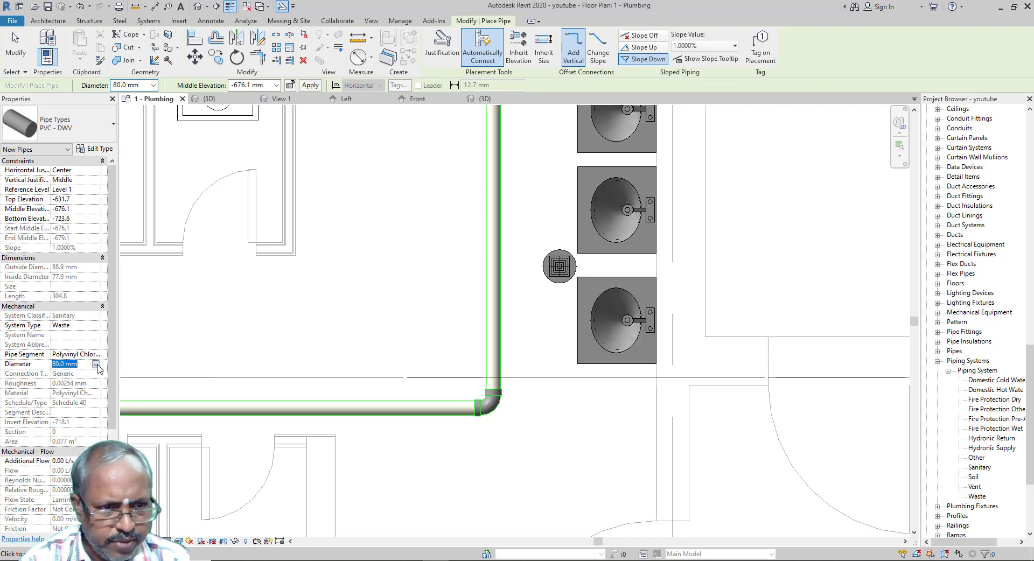
left_click(98, 365)
scroll(94, 387, "up", 2)
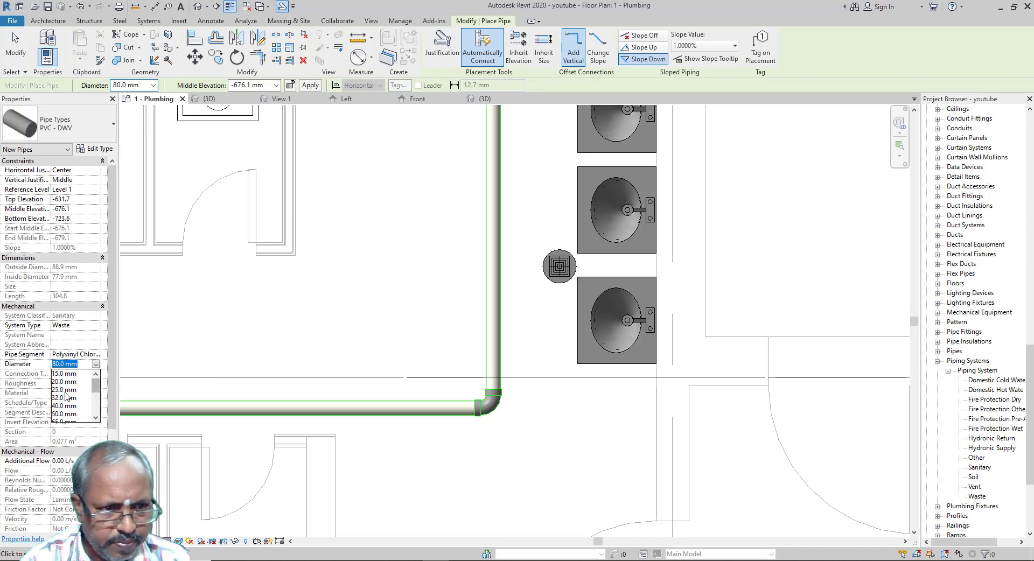
left_click(65, 390)
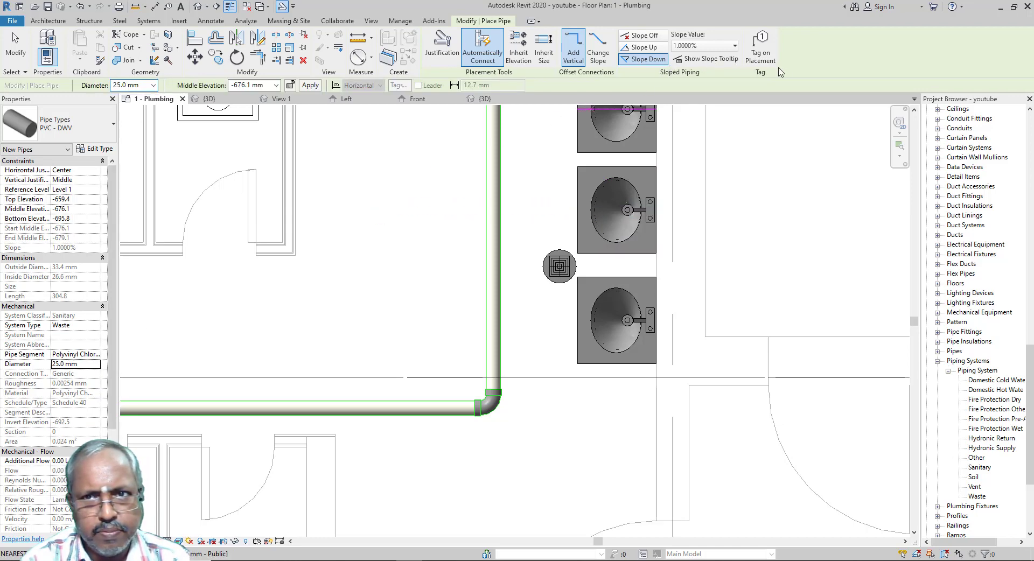
left_click(518, 53)
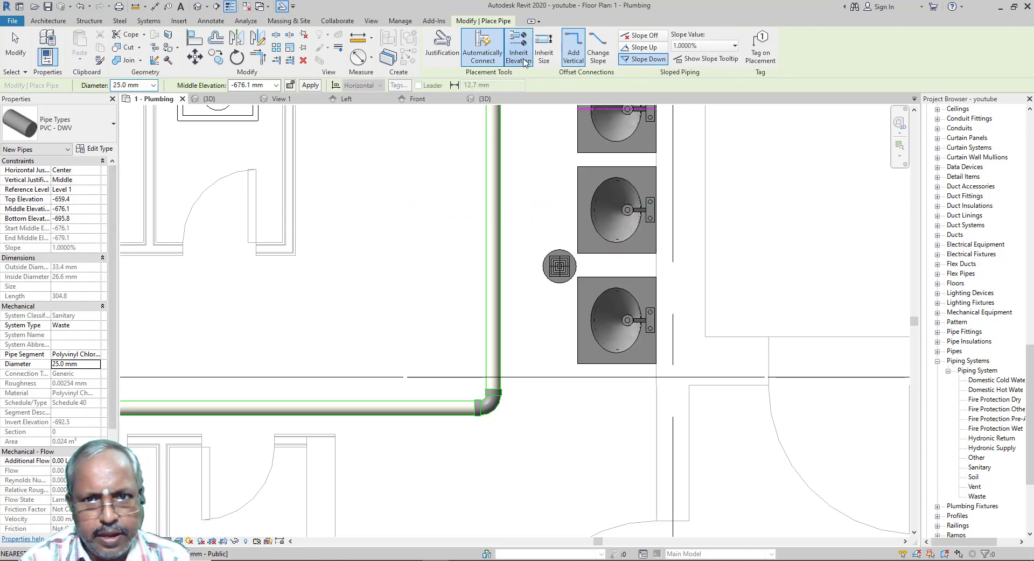
left_click(543, 53)
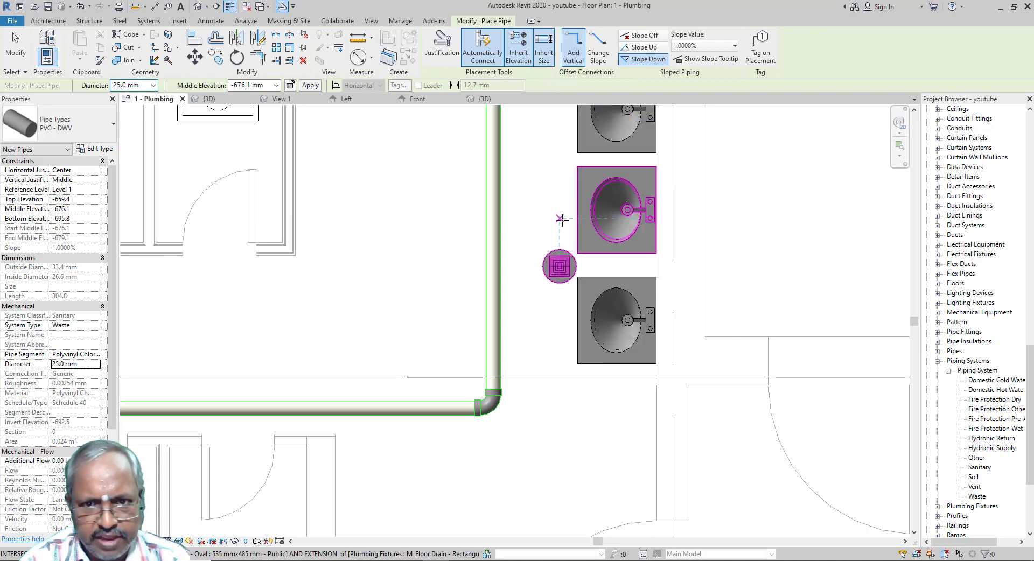
left_click(558, 266)
scroll(554, 260, "down", 2)
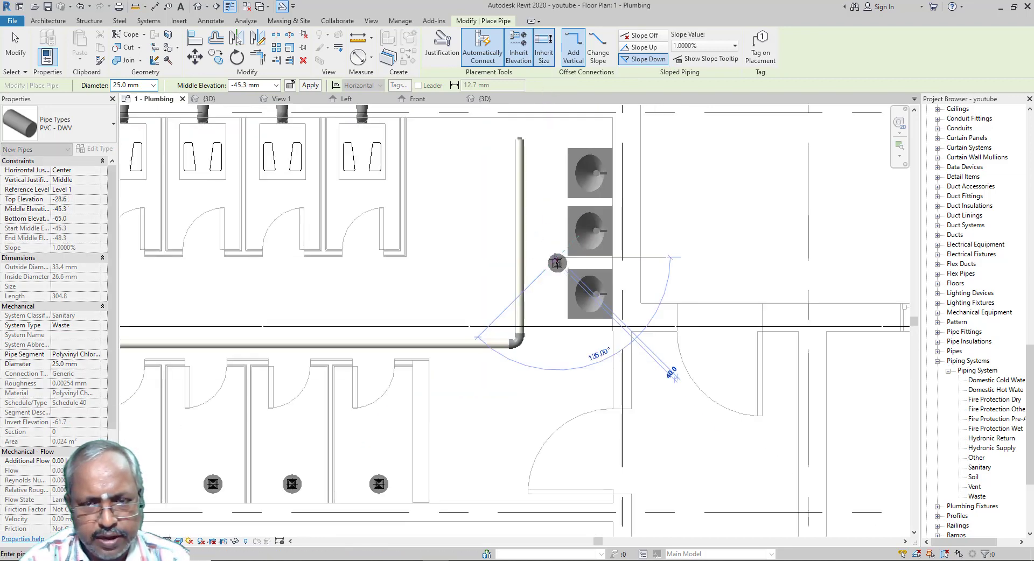
left_click(558, 151)
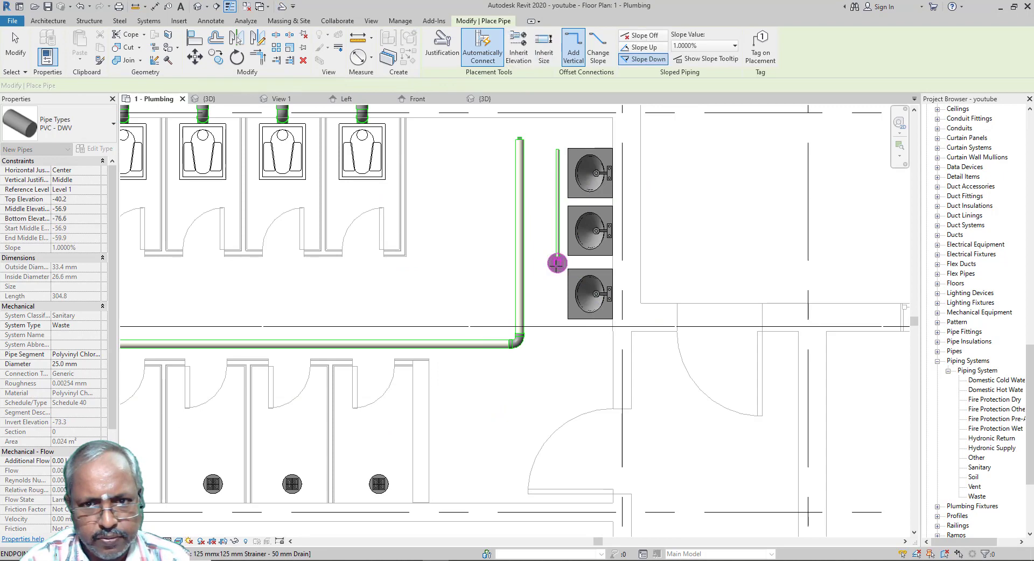
key("Escape")
key("Escape")
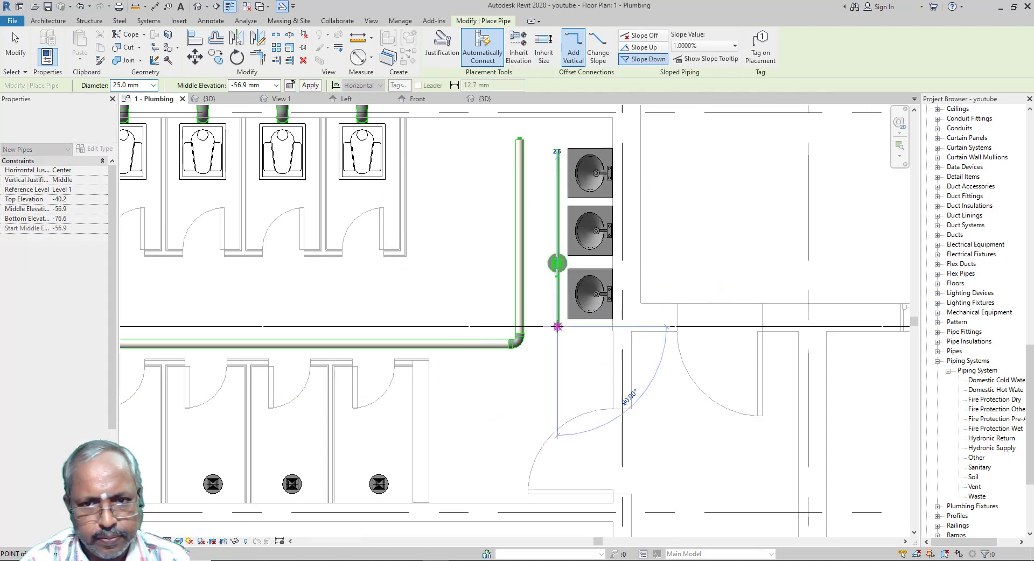
Connect the lowest washbasin's 32 mm sanitary outlet, Connector 3, into the adjacent waste pipe.
left_click(584, 317)
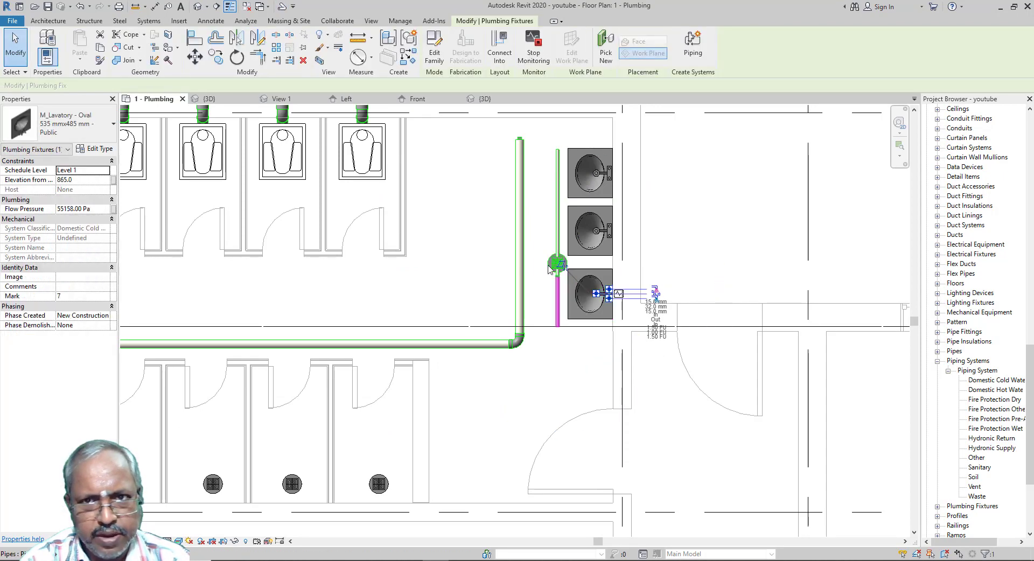
left_click(494, 58)
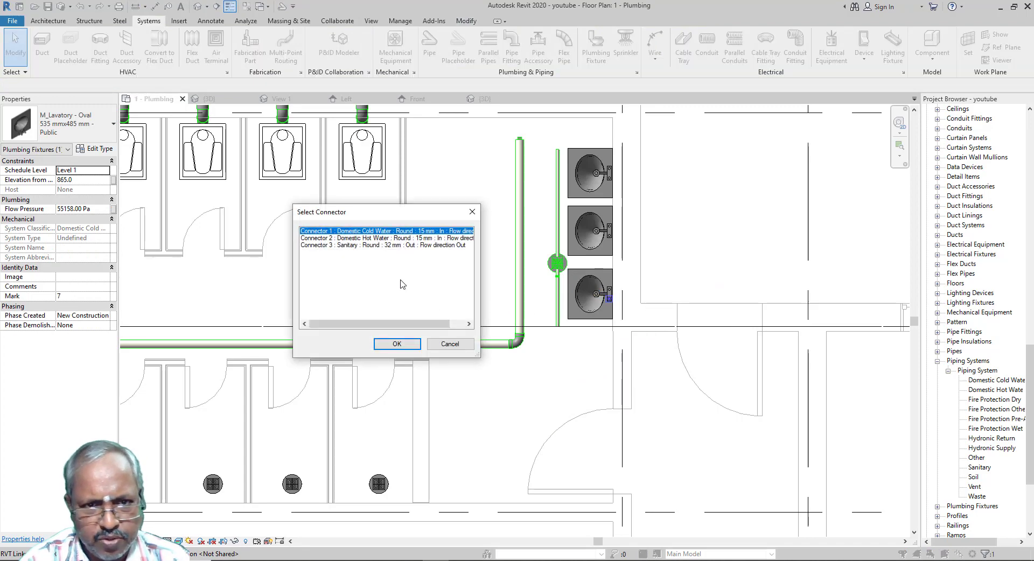
left_click(354, 245)
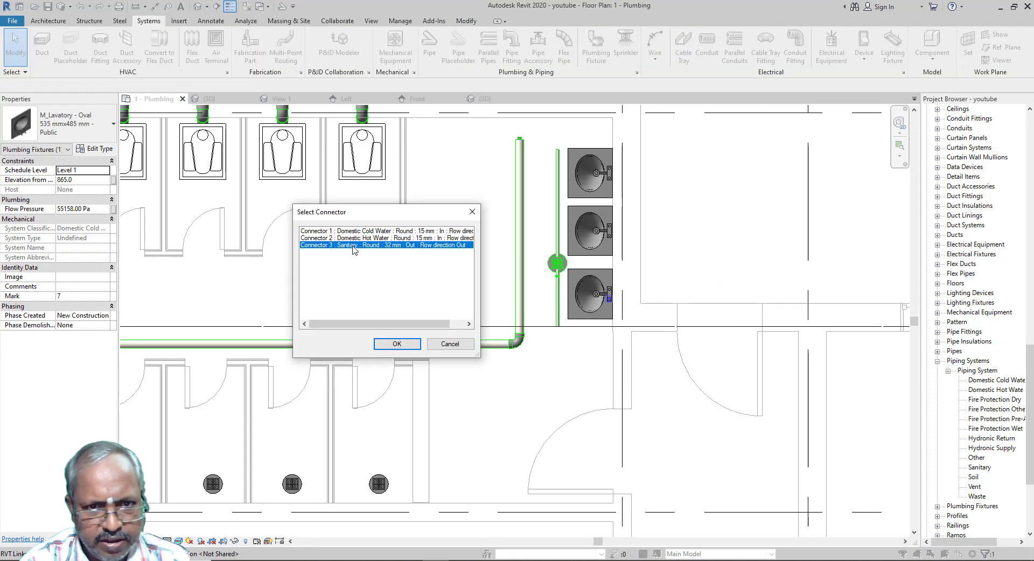
left_click(397, 344)
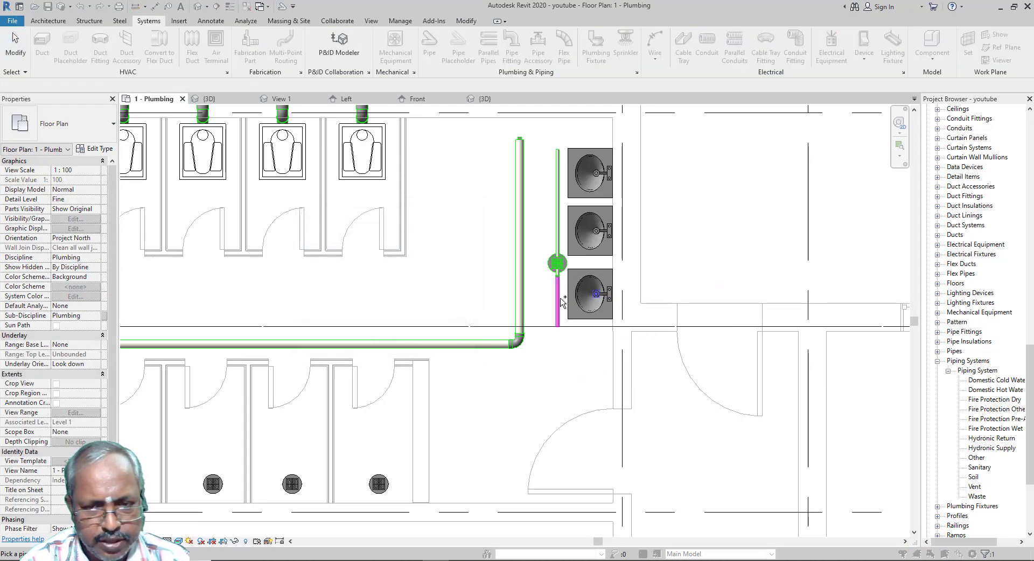
left_click(562, 346)
scroll(575, 339, "up", 4)
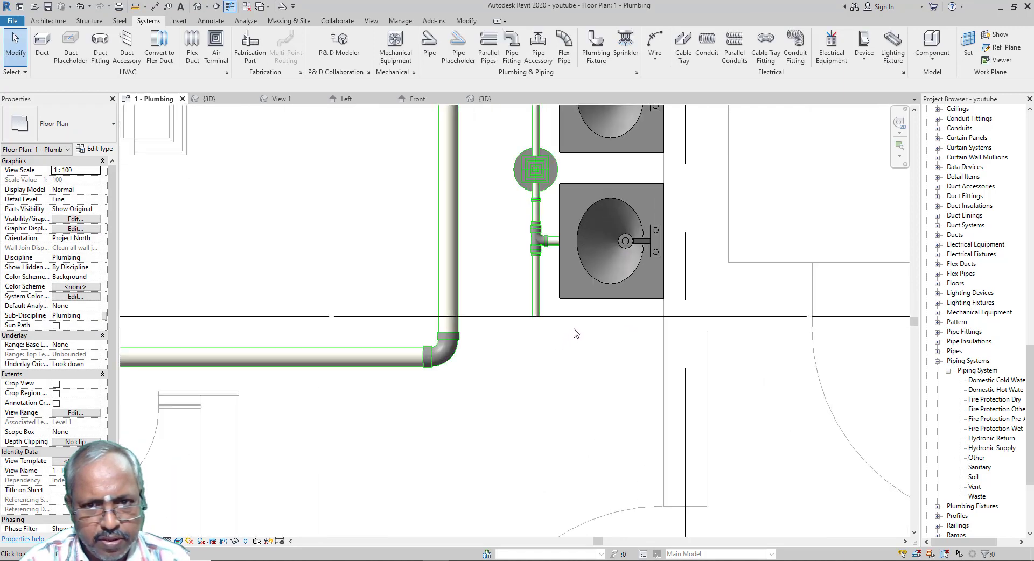
Cap the open lower end of the waste pipe running past the lowest washbasin.
left_click(536, 313)
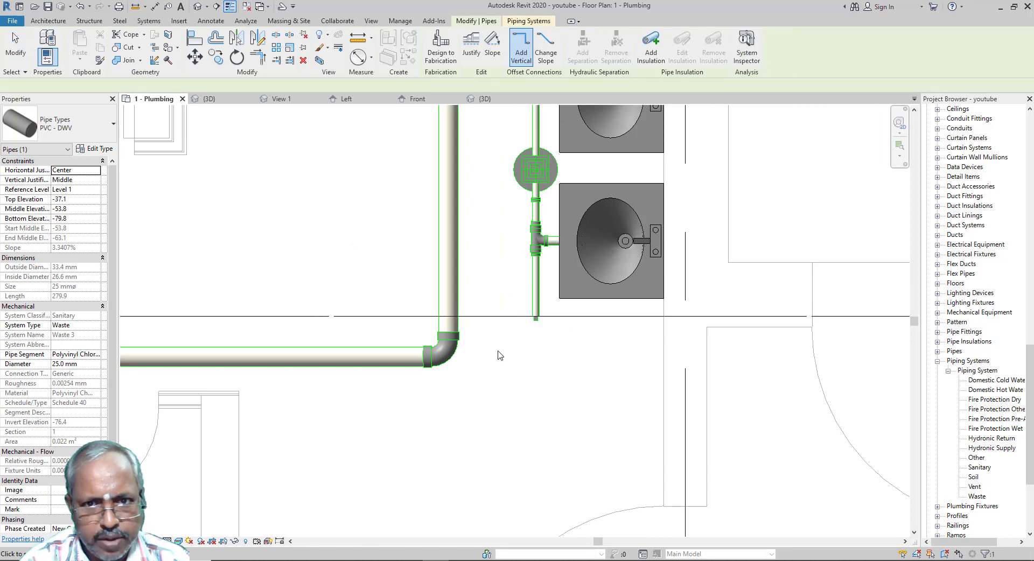
scroll(499, 353, "down", 3)
scroll(532, 269, "up", 2)
key("Escape")
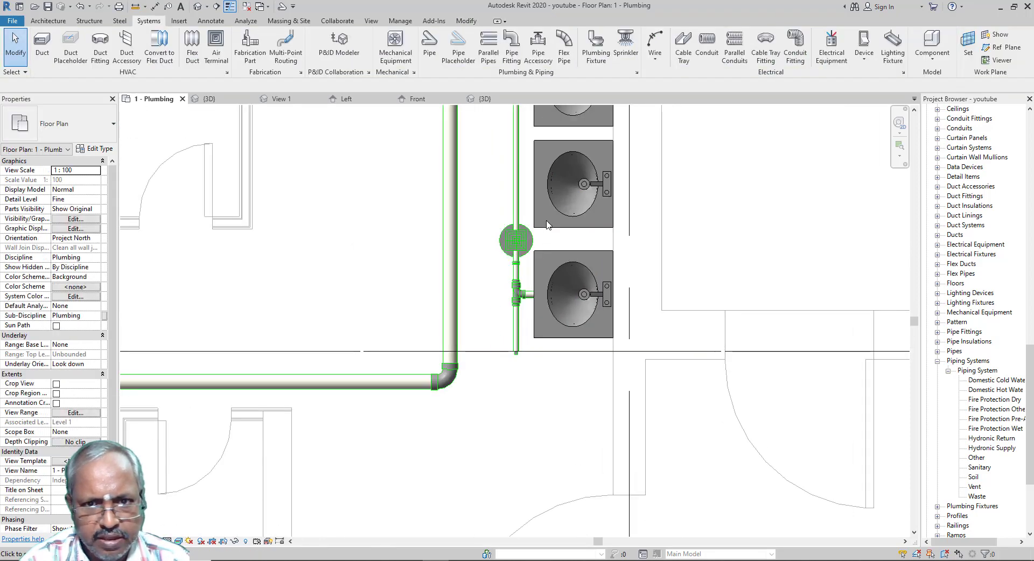
Connect the middle washbasin's 32 mm sanitary outlet, Connector 3, into the waste pipe above the floor drain.
scroll(530, 270, "up", 4)
scroll(531, 269, "down", 1)
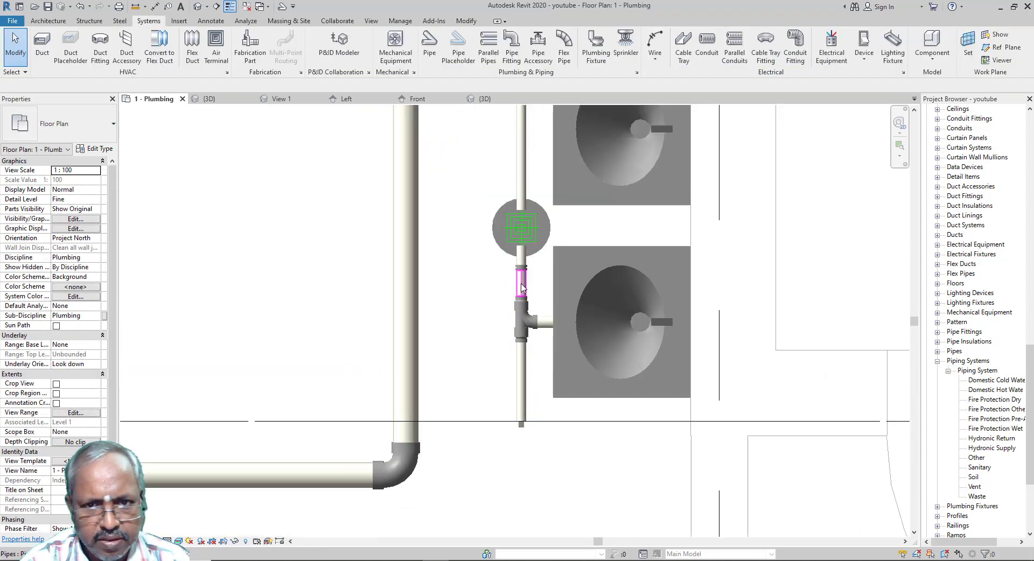
scroll(533, 268, "up", 2)
scroll(535, 266, "down", 3)
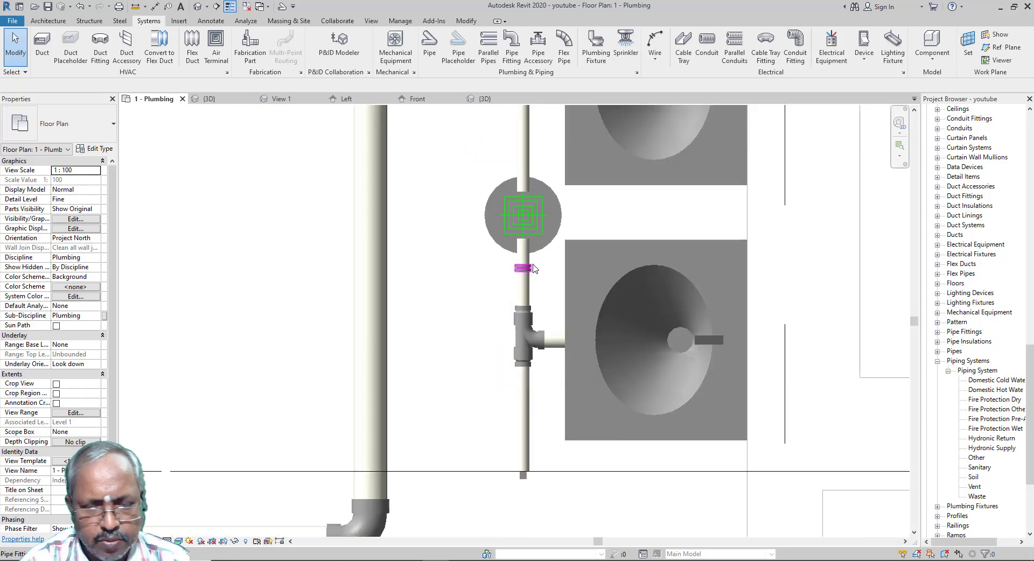
left_click(585, 189)
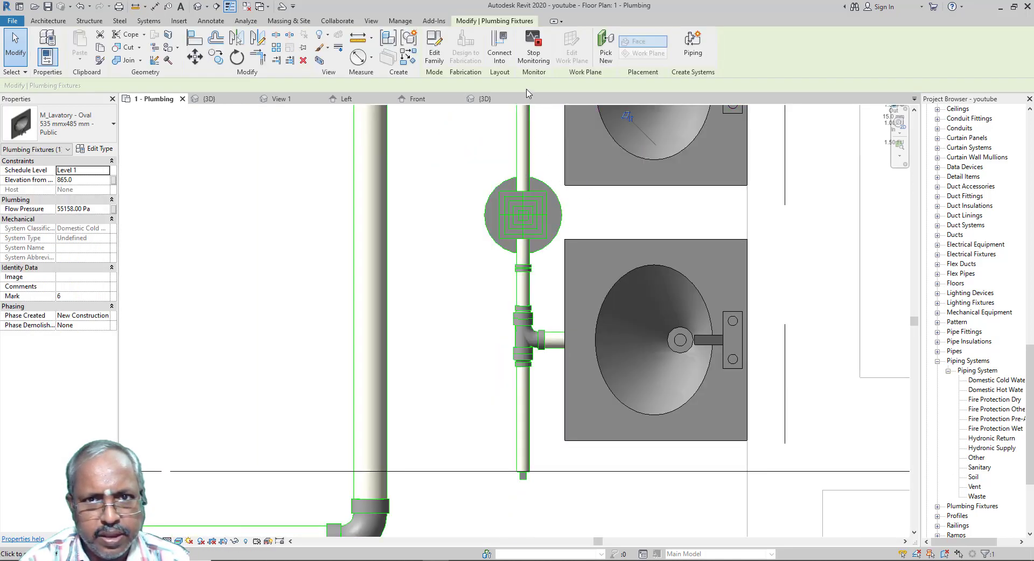
left_click(501, 51)
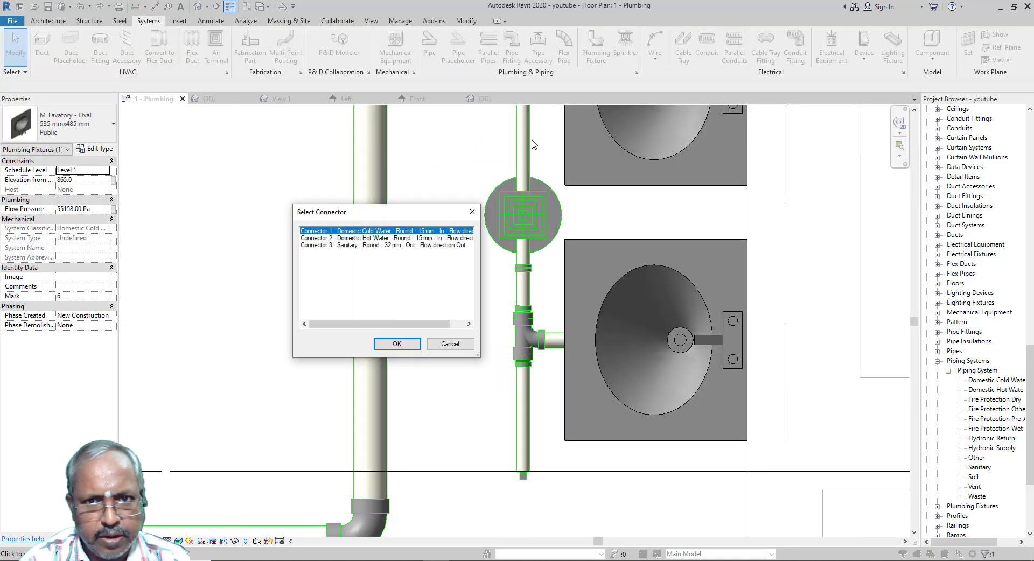
left_click(415, 245)
left_click(396, 343)
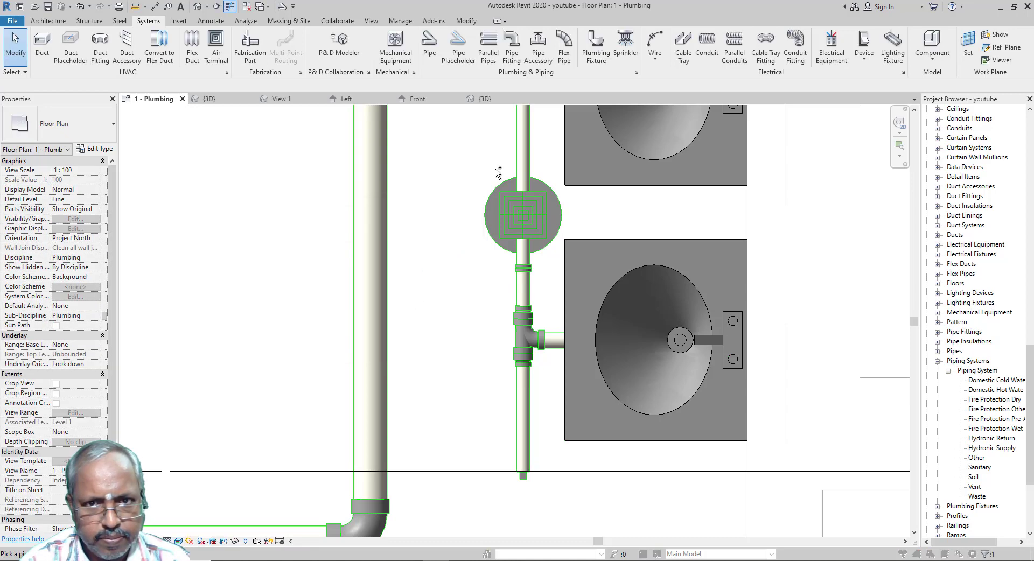
left_click(521, 161)
scroll(430, 323, "down", 5)
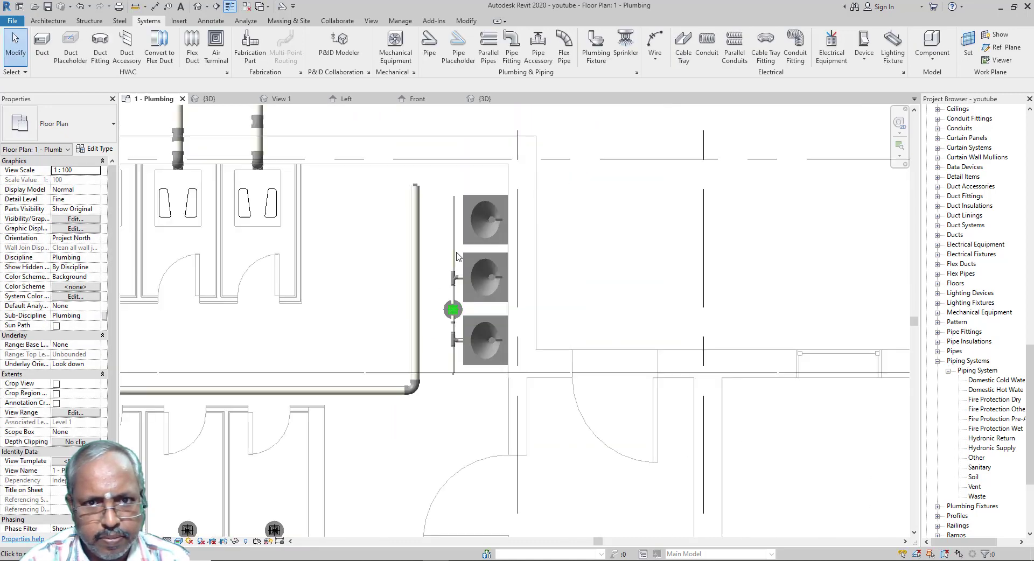
Connect the uppermost washbasin's 32 mm sanitary outlet, Connector 3, into the upper waste pipe.
left_click(482, 220)
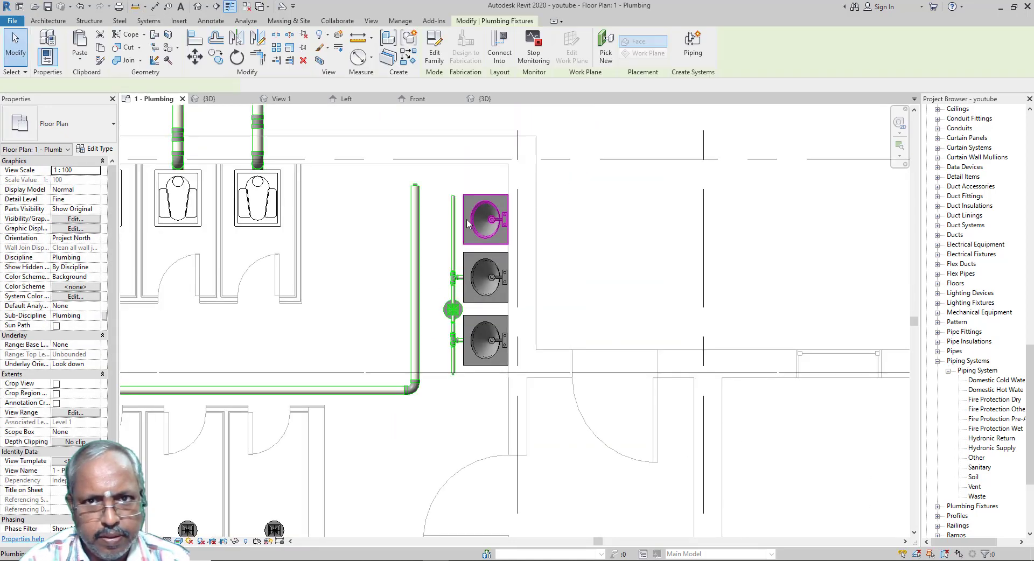
left_click(499, 56)
left_click(409, 246)
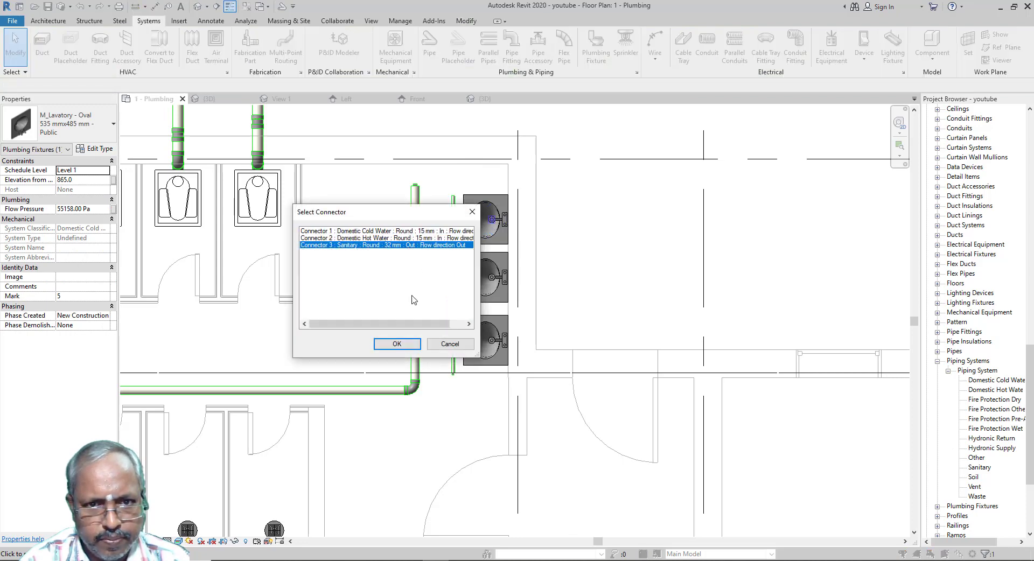
left_click(397, 344)
left_click(454, 248)
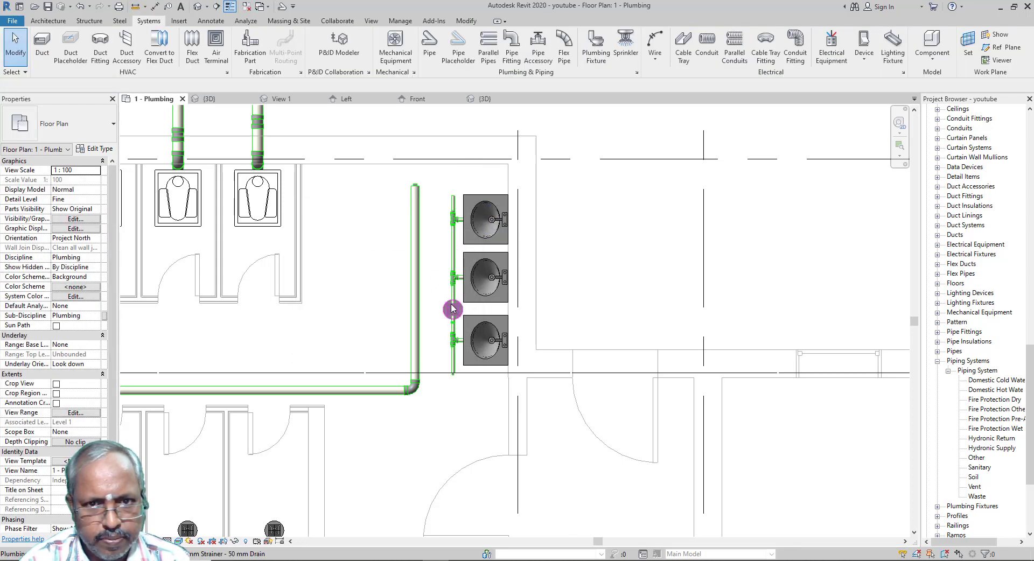
Flip the sanitary tee serving the uppermost washbasin so its branch sweeps toward the floor drain.
scroll(452, 221, "up", 5)
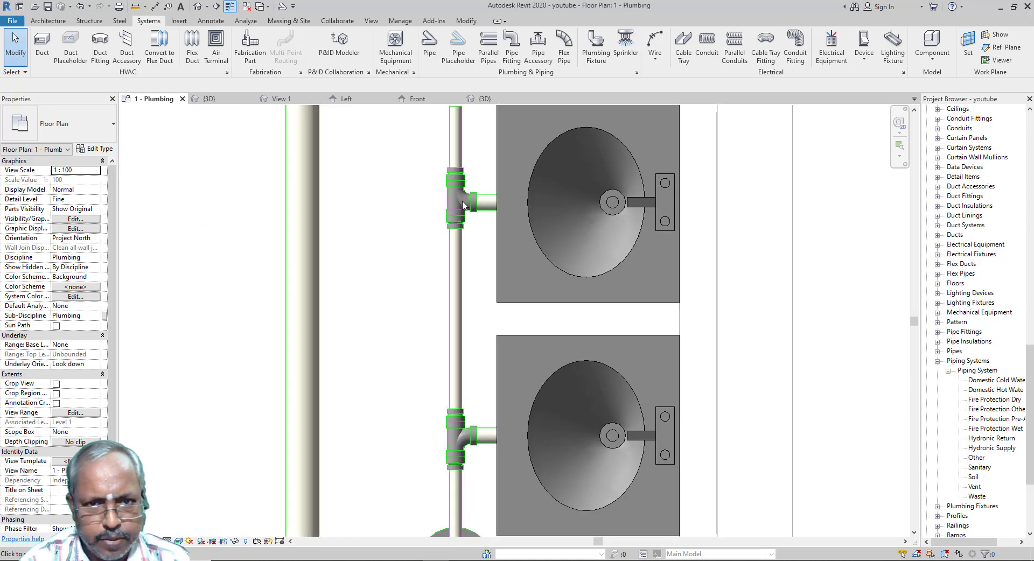
left_click(459, 187)
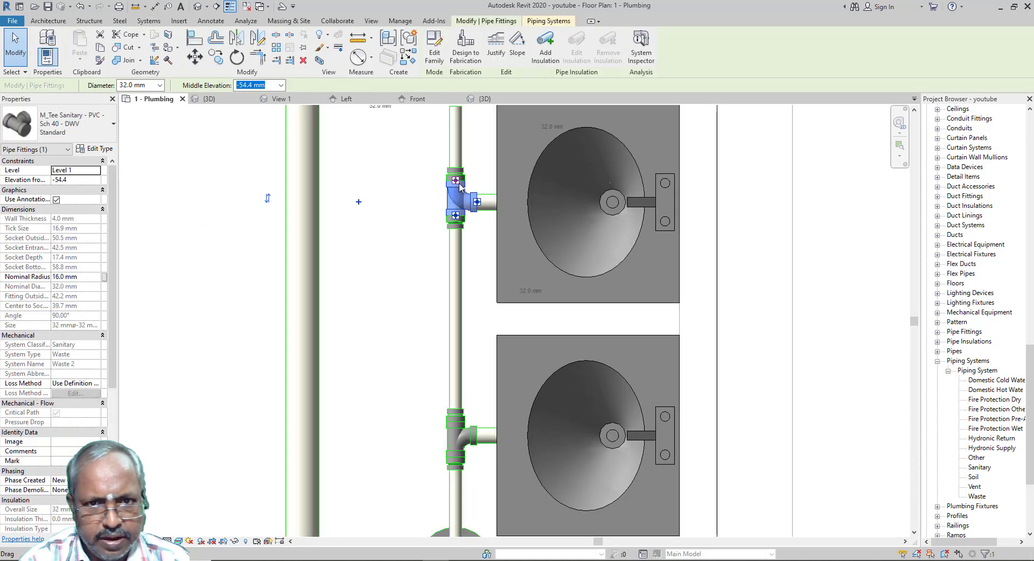
left_click(268, 201)
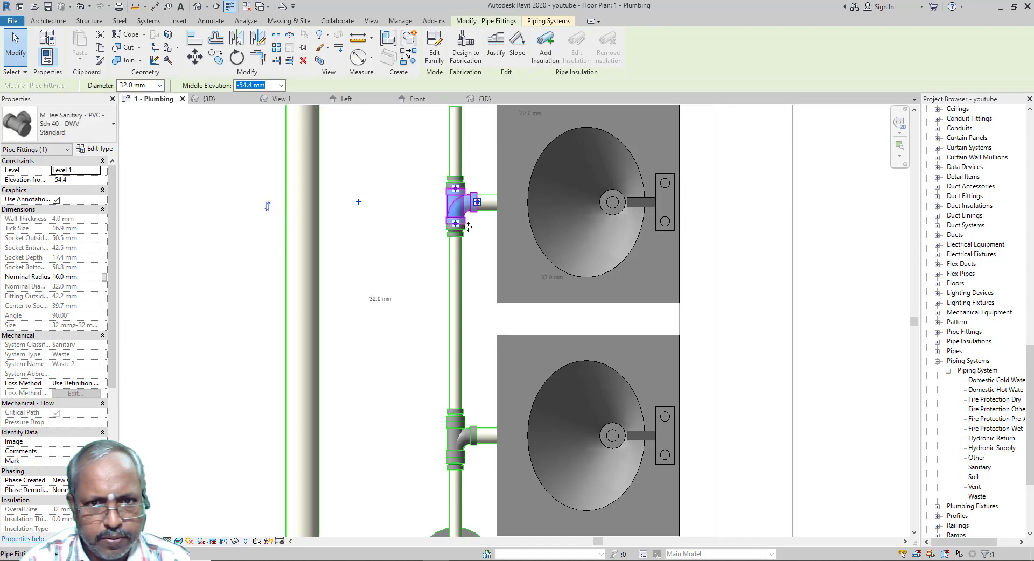
scroll(424, 195, "down", 3)
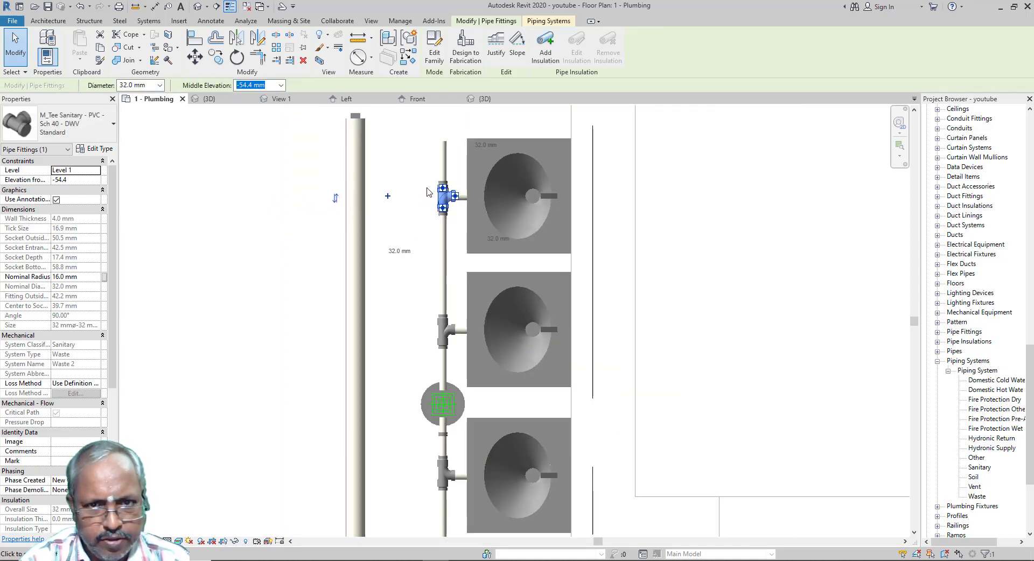
scroll(431, 226, "down", 2)
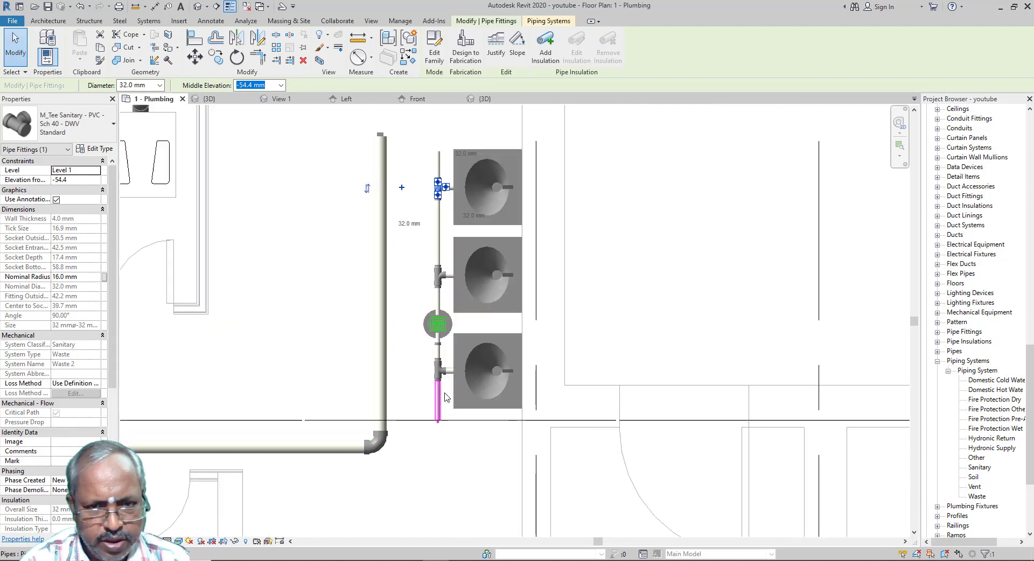
scroll(447, 377, "up", 3)
key("Escape")
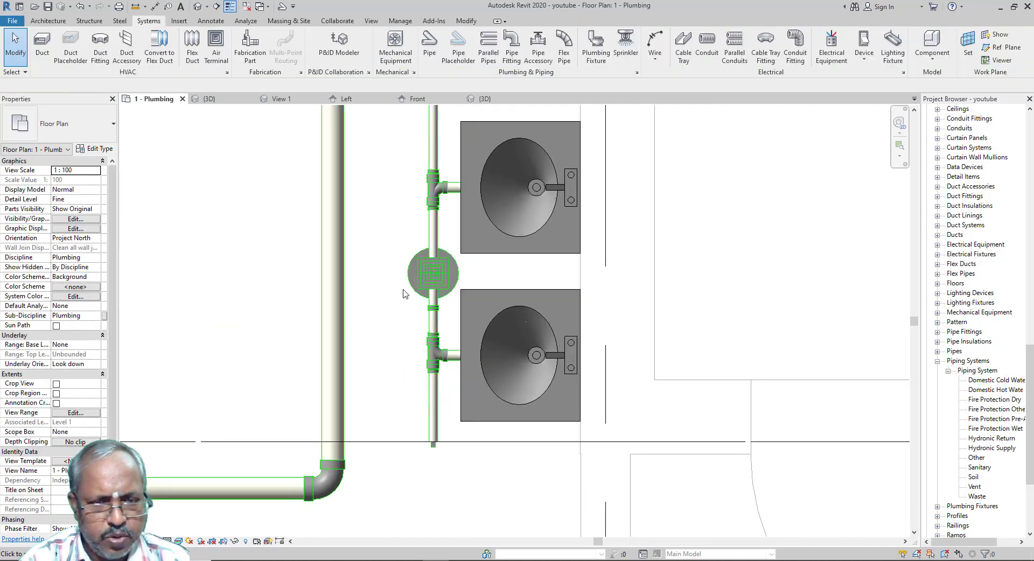
Draw a building section line across the washbasin area just above the floor drain, starting beyond the main waste pipe and looking toward the upper basins.
scroll(407, 291, "down", 5)
scroll(416, 282, "up", 2)
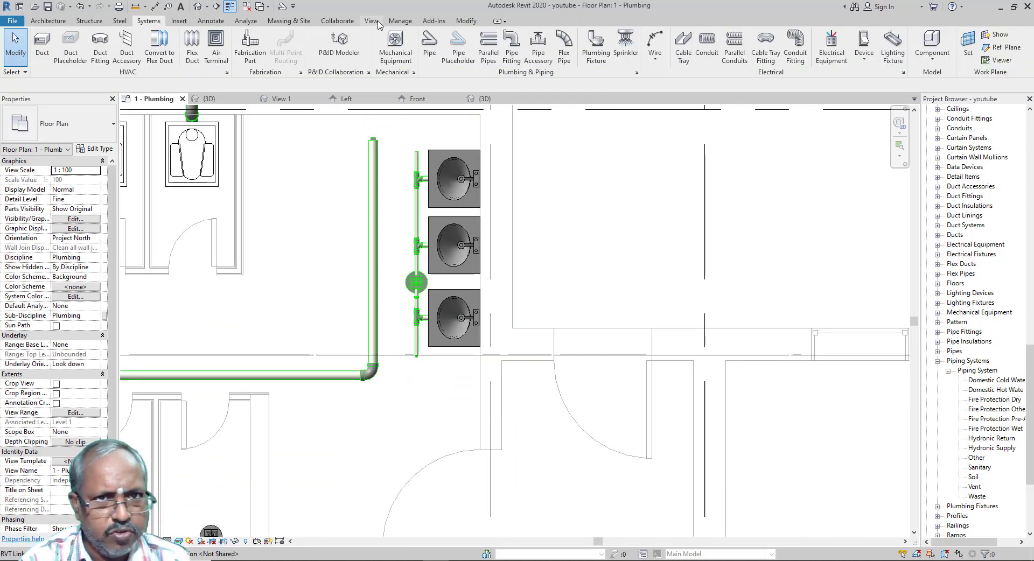
left_click(371, 21)
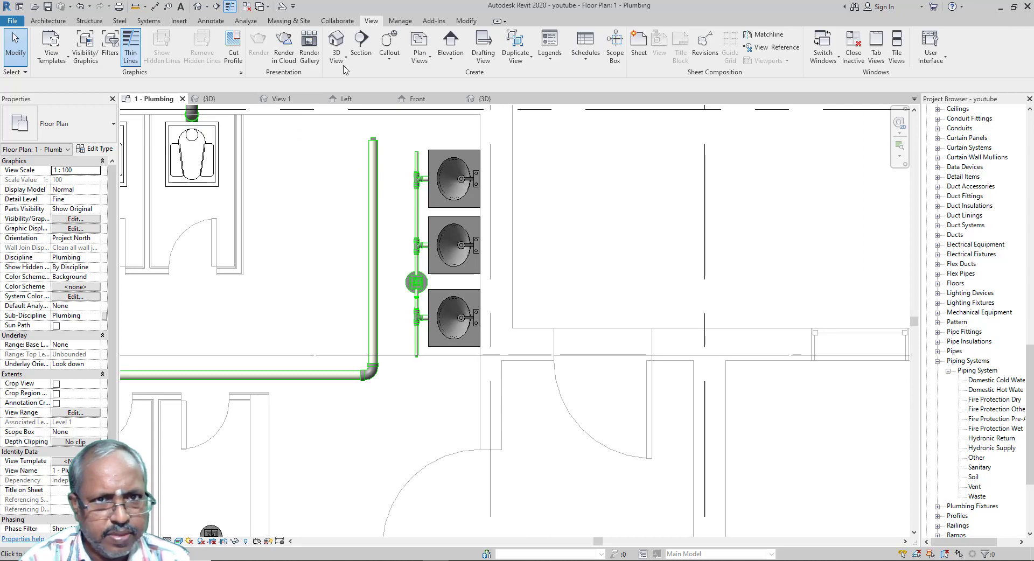
left_click(360, 46)
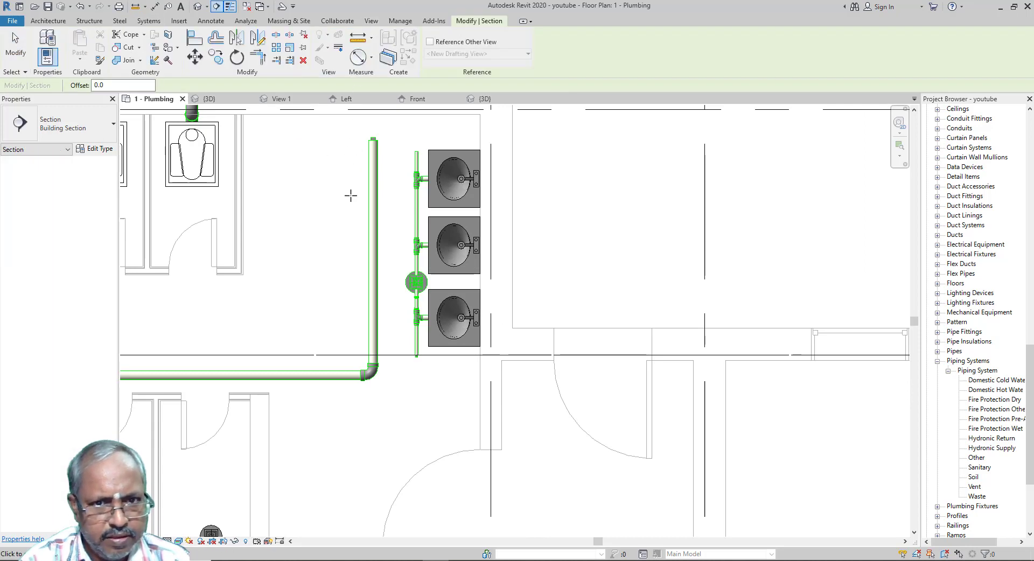
left_click(321, 274)
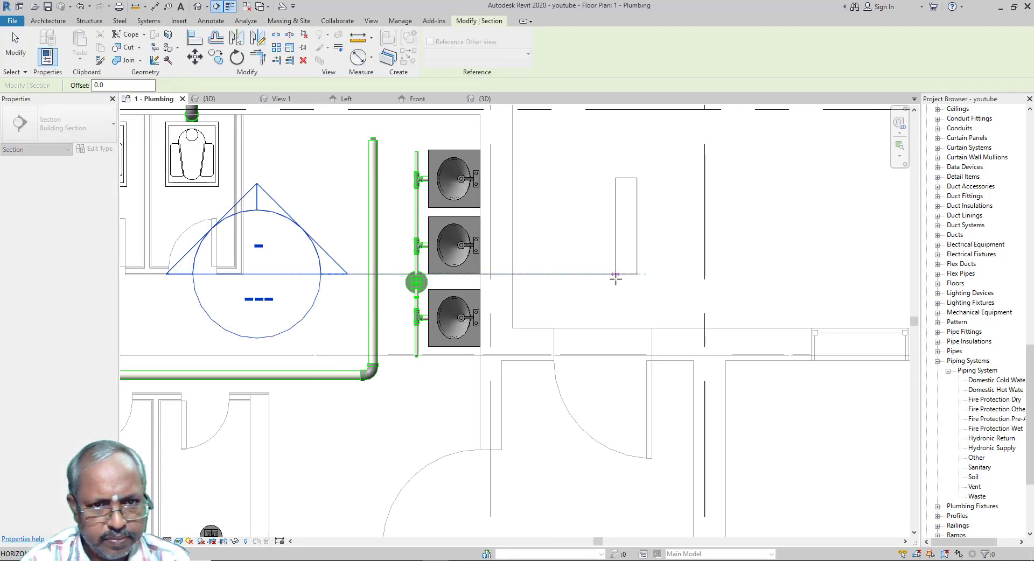
left_click(615, 274)
key("Escape")
key("Escape")
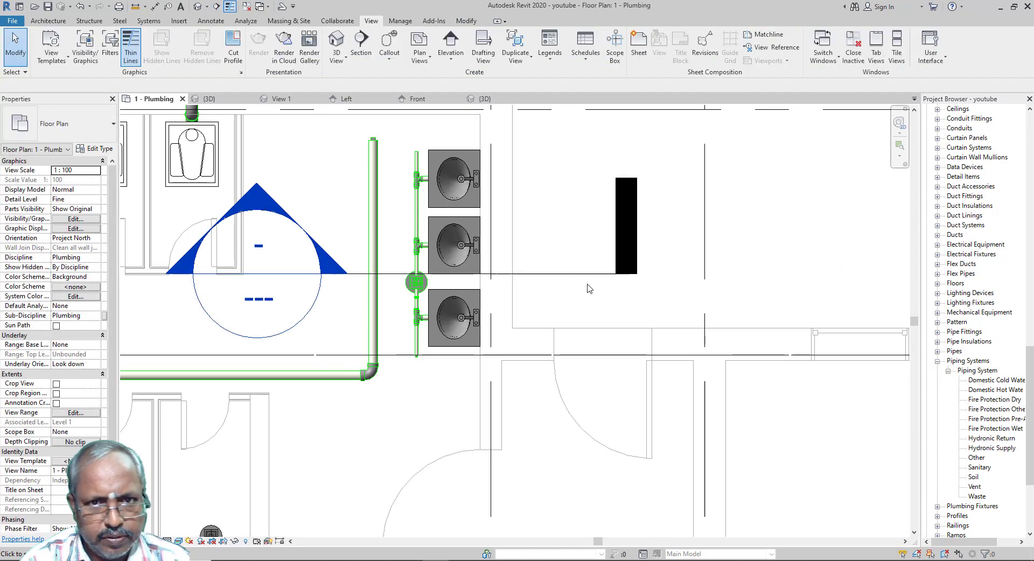
Reduce the section's far clip depth to about 268 mm so it ends just beyond the floor drain.
left_click(355, 275)
scroll(378, 288, "down", 2)
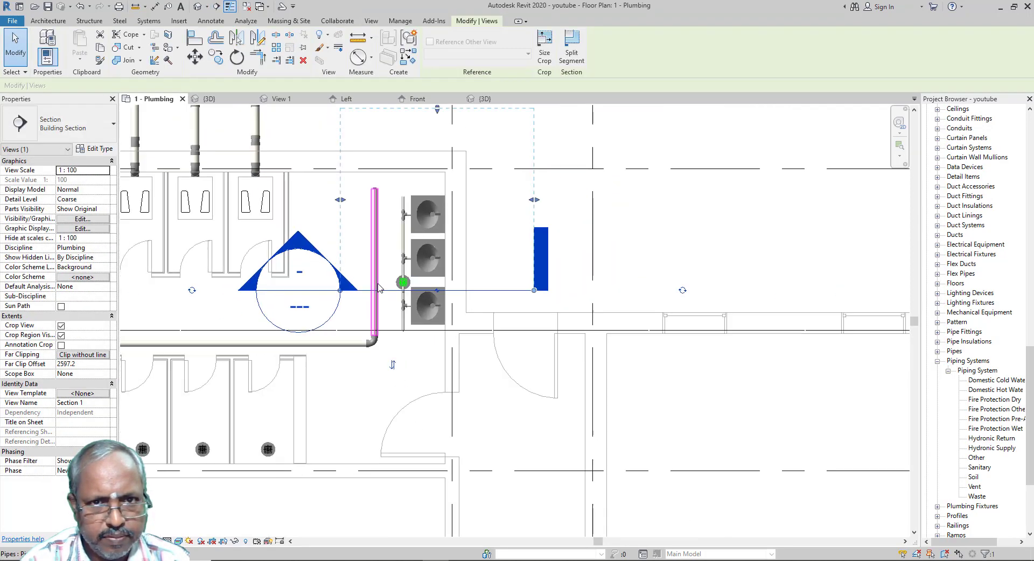
left_click_drag(436, 110, 451, 275)
key("Escape")
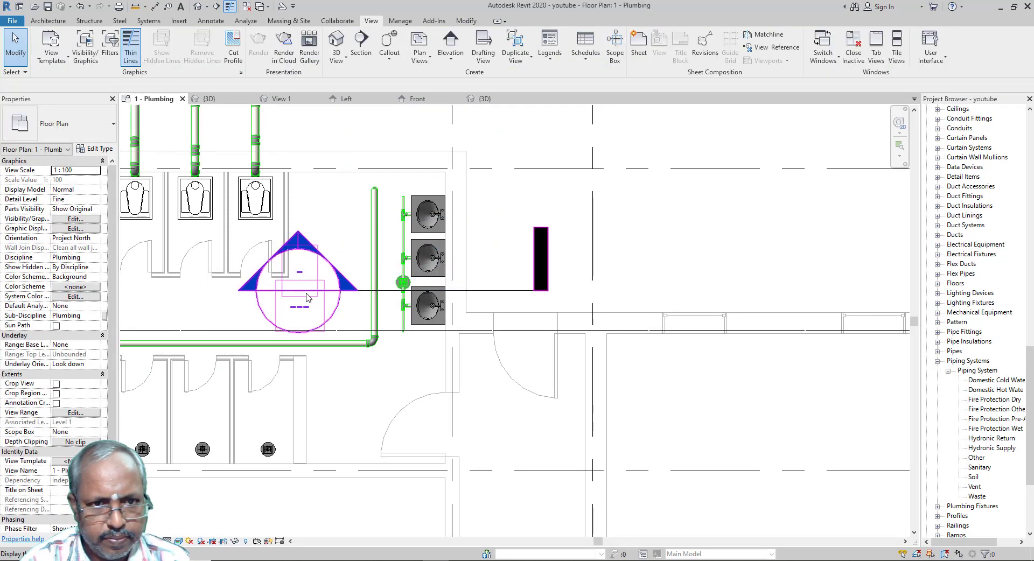
Open the new section view and set its visual style to Realistic and its detail level to Fine.
double_click(339, 296)
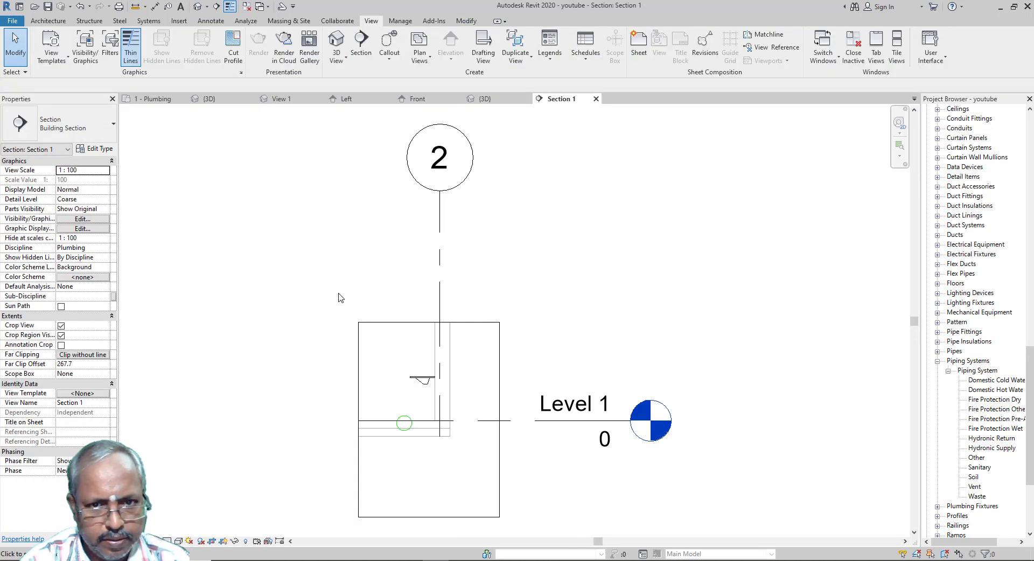
scroll(300, 386, "down", 3)
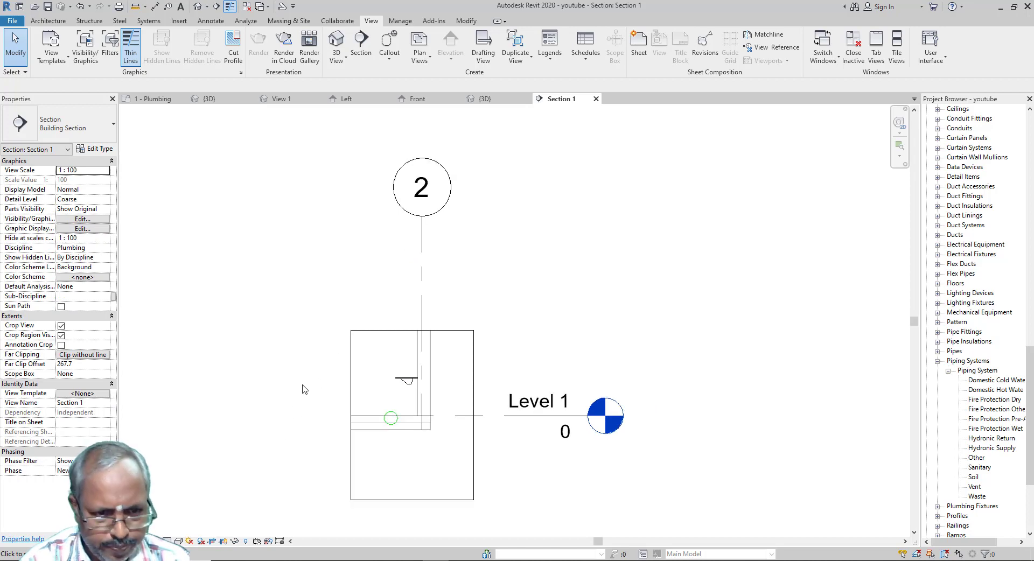
left_click(178, 541)
left_click(186, 520)
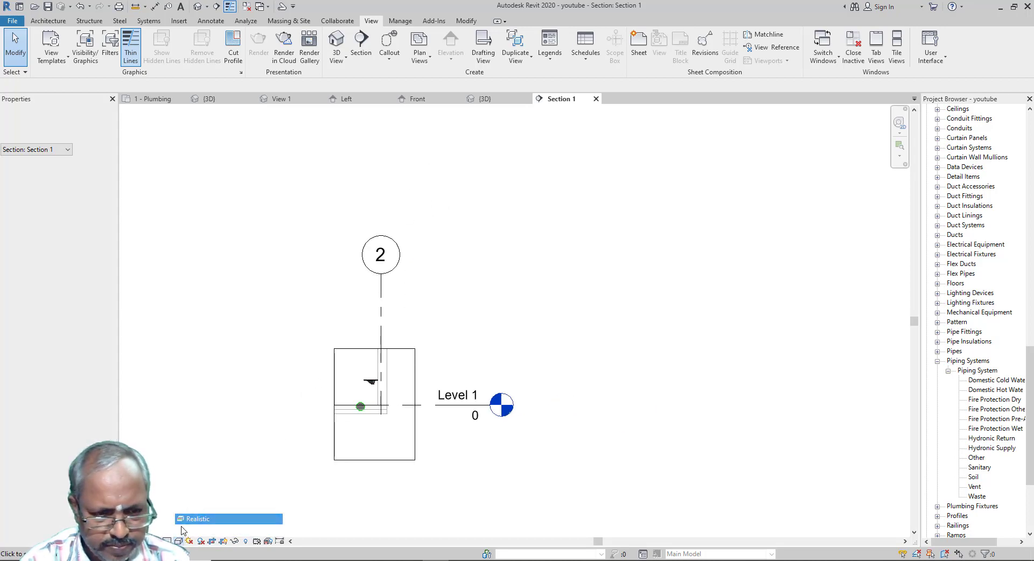
left_click(172, 530)
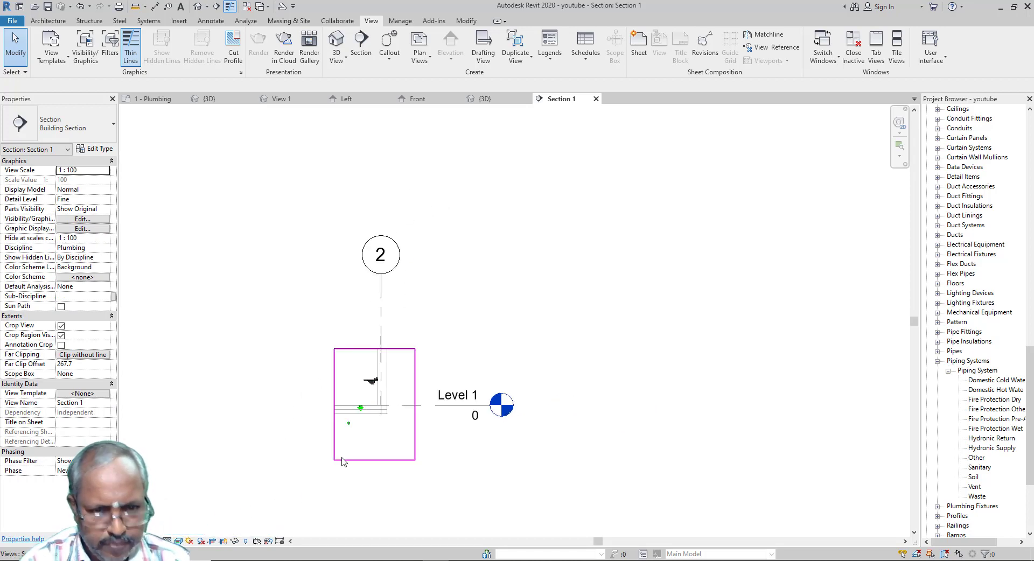
scroll(353, 423, "up", 5)
scroll(354, 423, "up", 2)
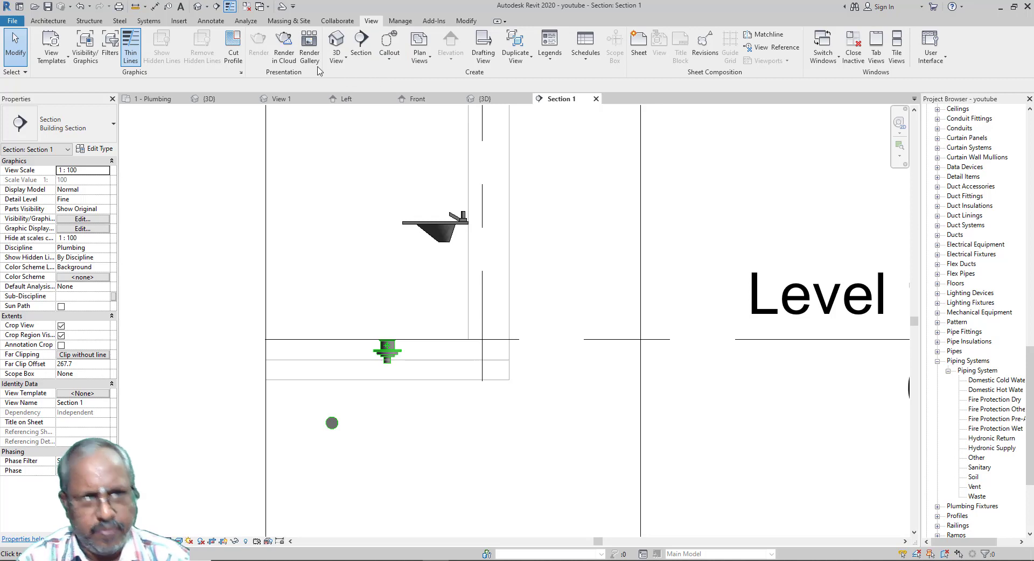
left_click(155, 23)
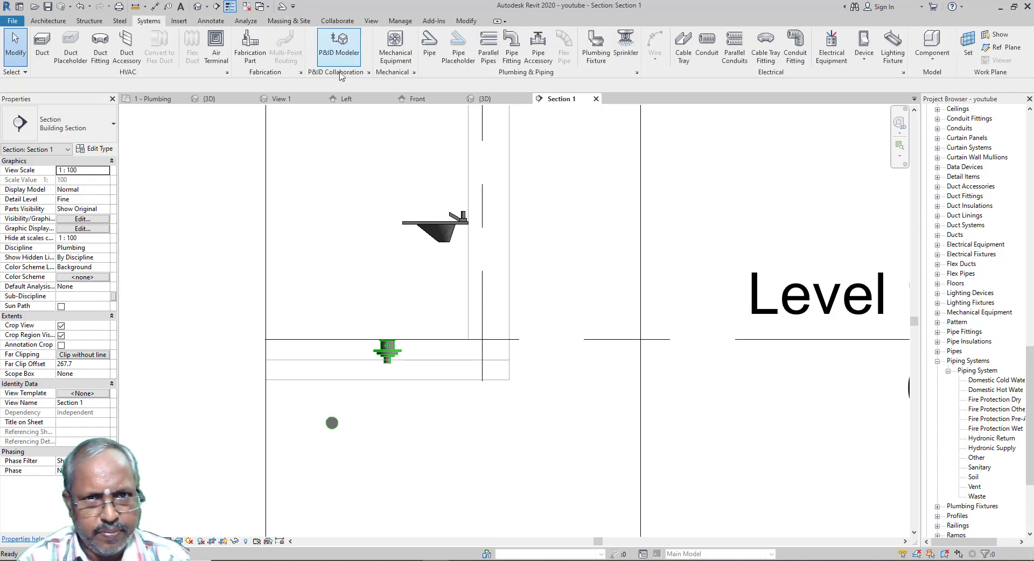
left_click(429, 54)
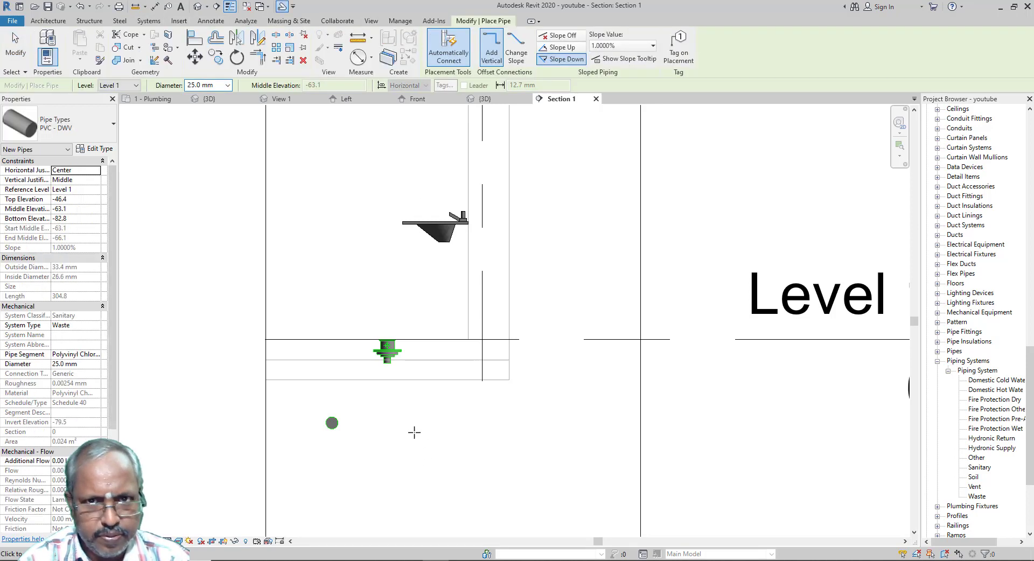
scroll(414, 432, "up", 2)
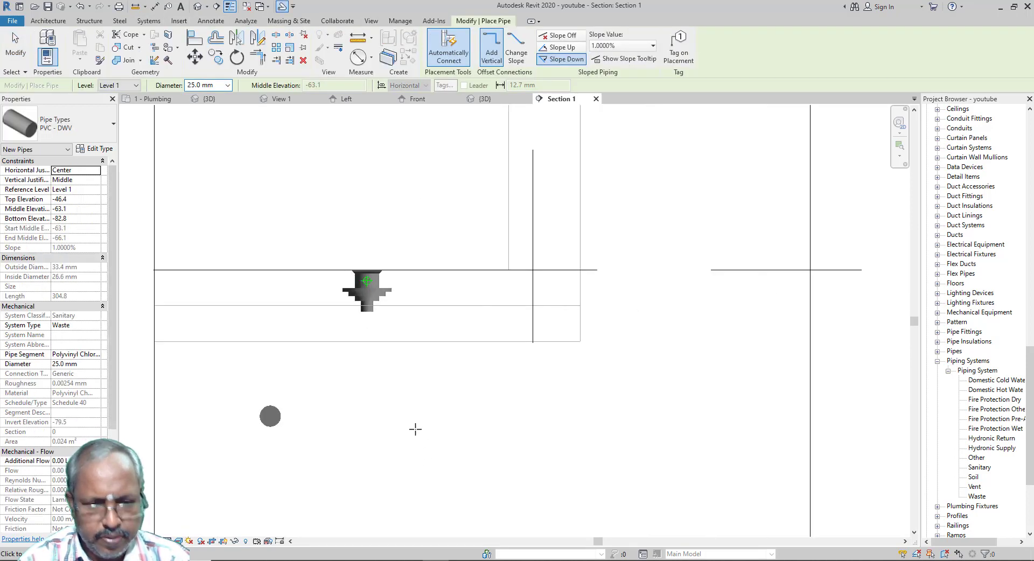
left_click(368, 315)
key("Escape")
key("Escape")
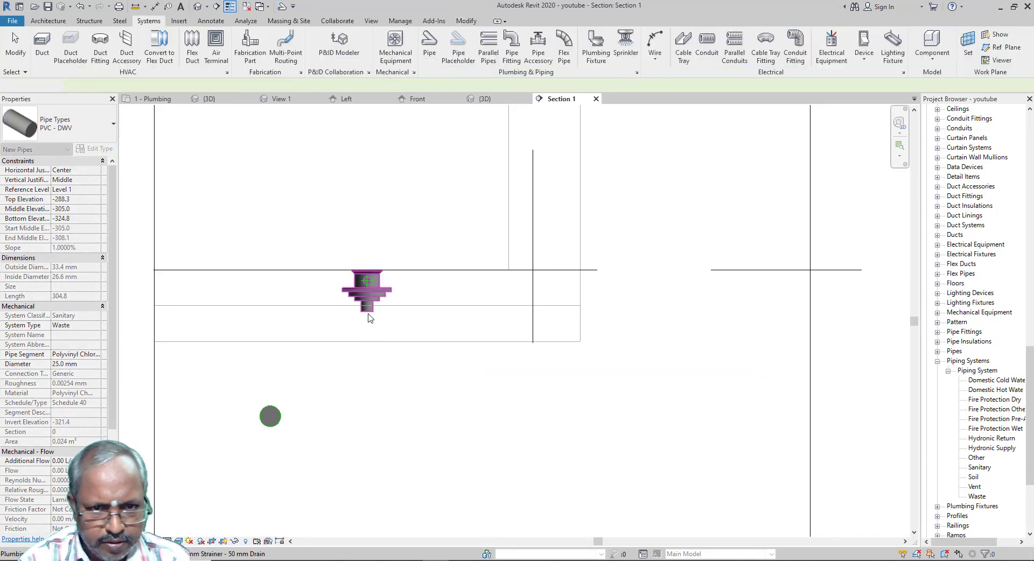
left_click(369, 315)
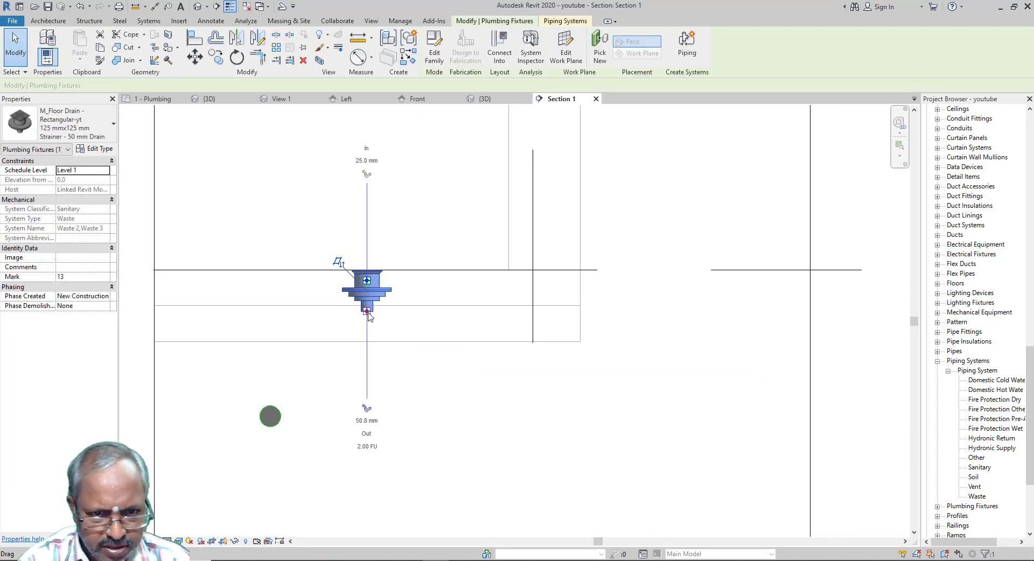
key("Escape")
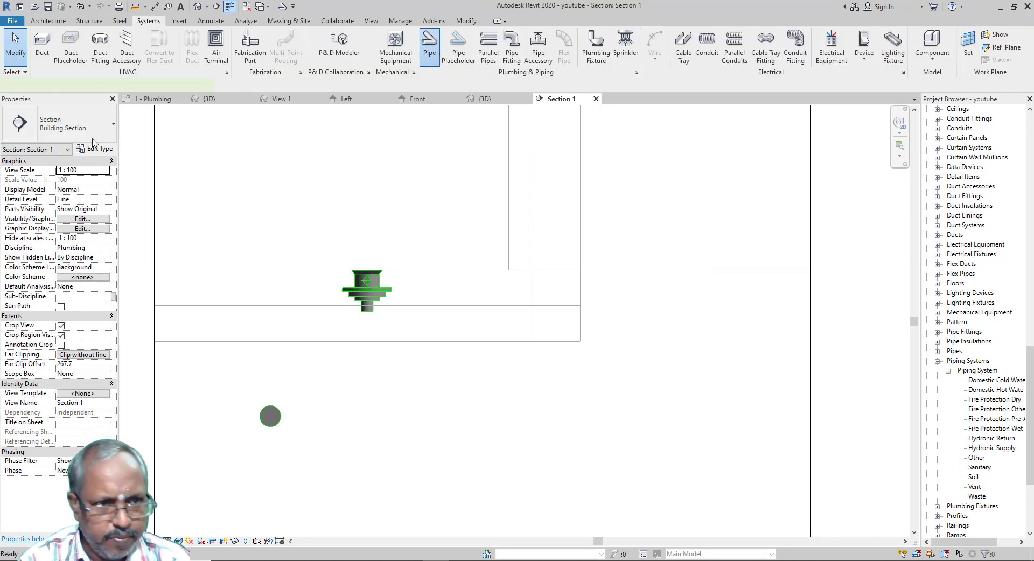
Draw a 50 mm waste pipe from the floor drain's outlet down to about -535 mm and on horizontally toward the main waste pipe.
left_click(97, 365)
left_click(97, 365)
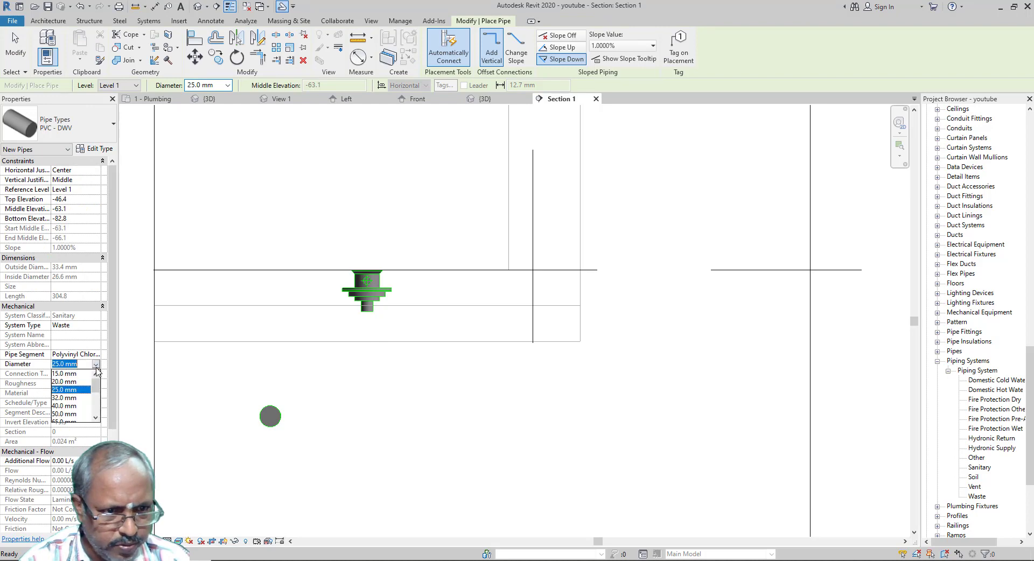
left_click(71, 413)
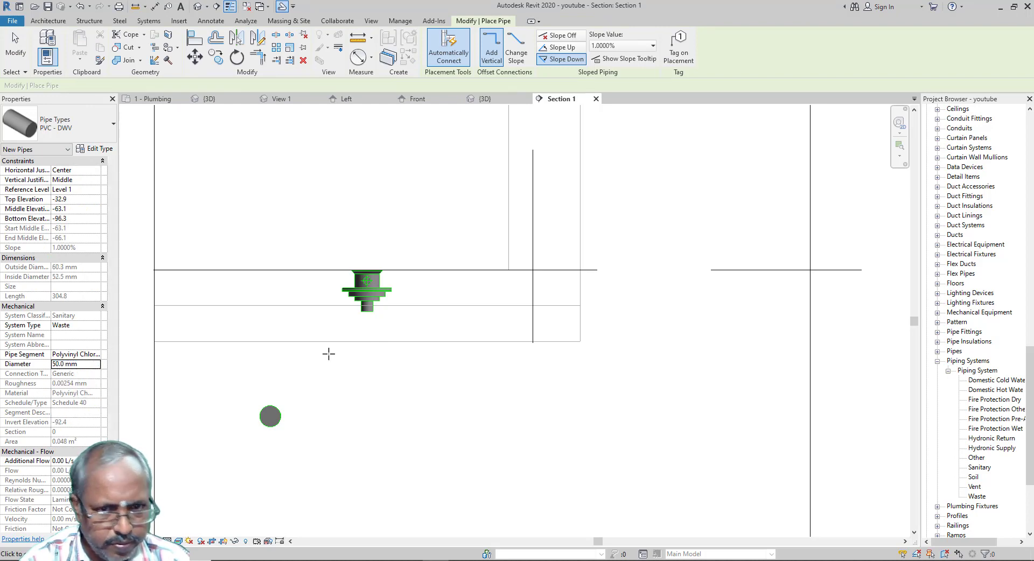
left_click(368, 312)
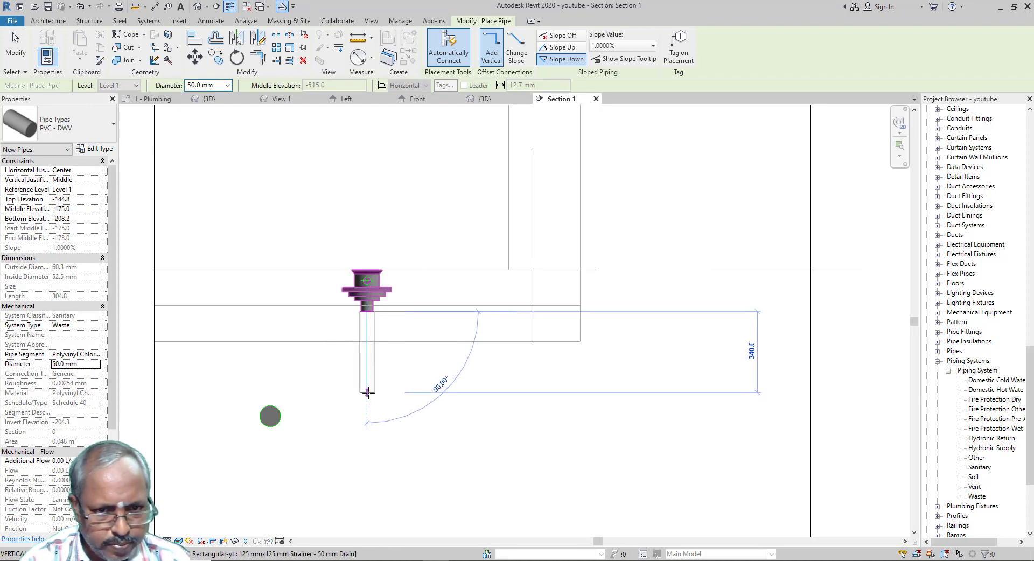
left_click(367, 398)
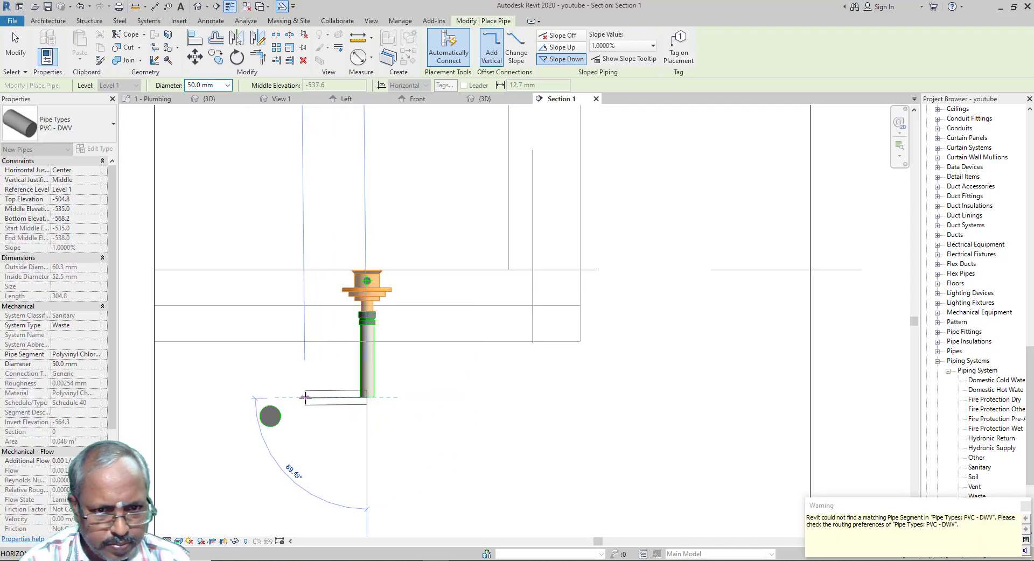
left_click(300, 397)
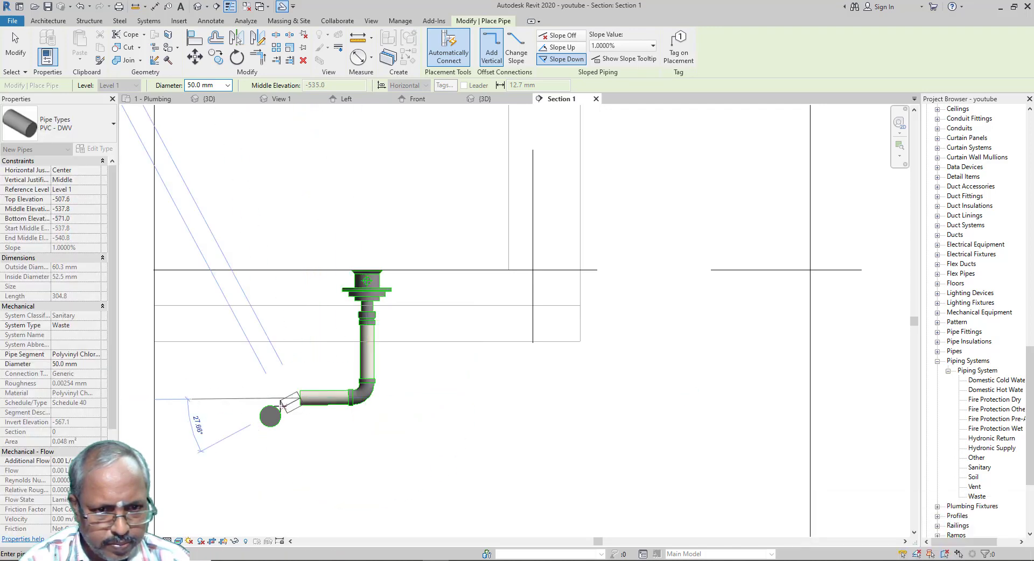
Try to continue the horizontal 50 mm pipe at an angle into the center of the main waste pipe.
left_click(269, 416)
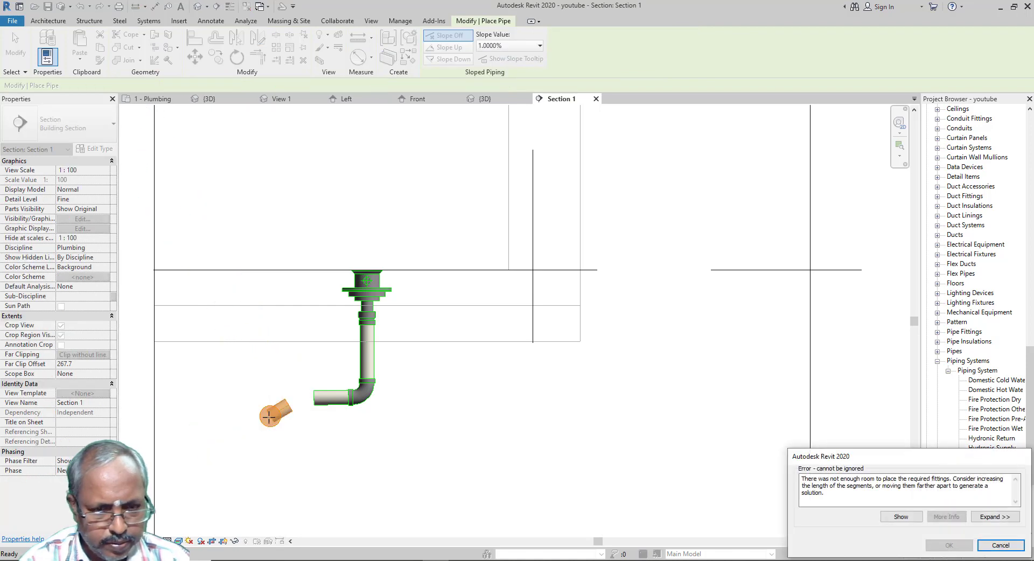
key("Escape")
key("Escape")
scroll(399, 385, "down", 2)
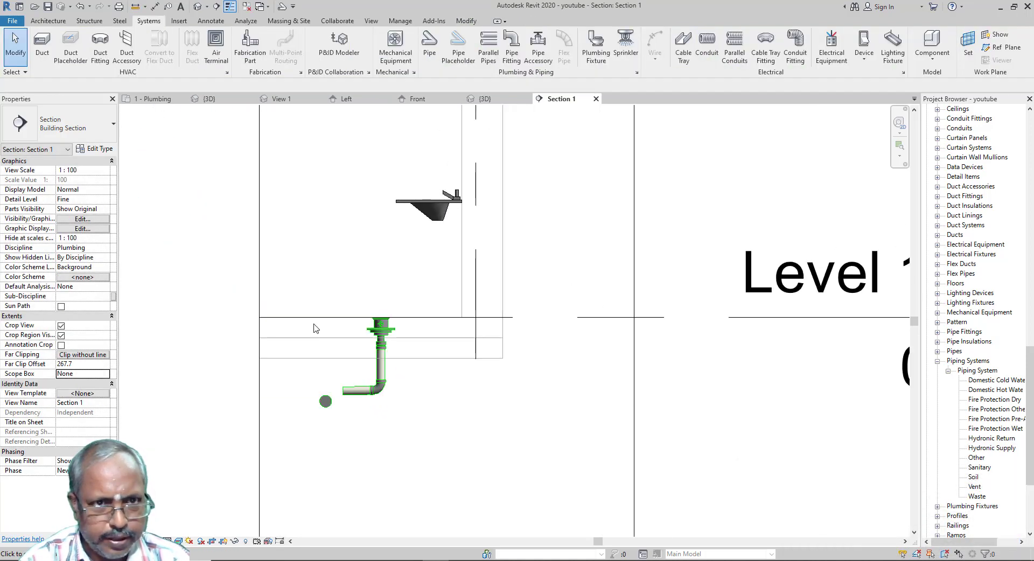
In the 1 - Plumbing floor plan, nudge the 80 mm waste pipe beside the washbasins four increments away from the floor drain.
left_click(156, 99)
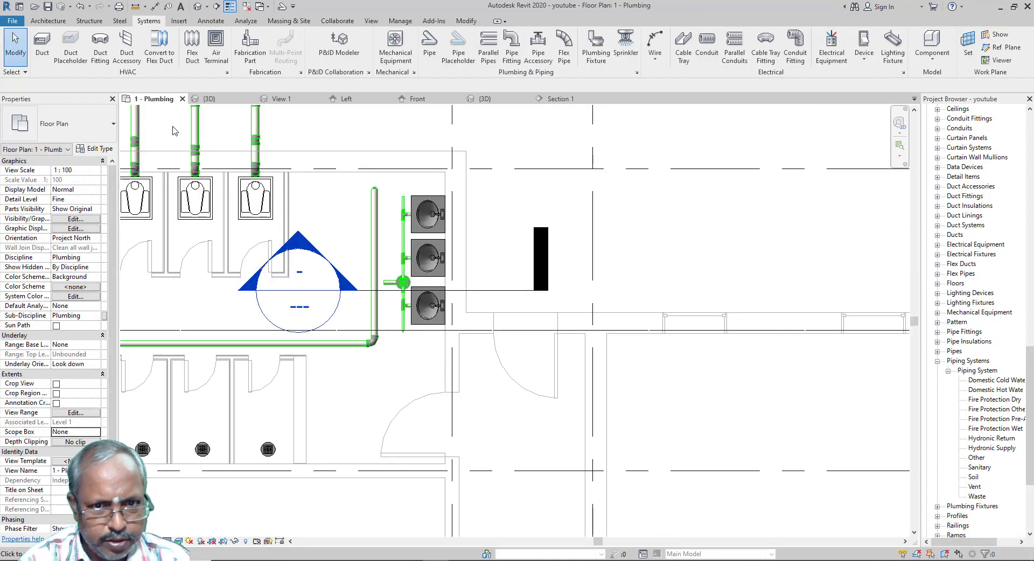
left_click(375, 308)
key("Left")
key("Left")
key("Left")
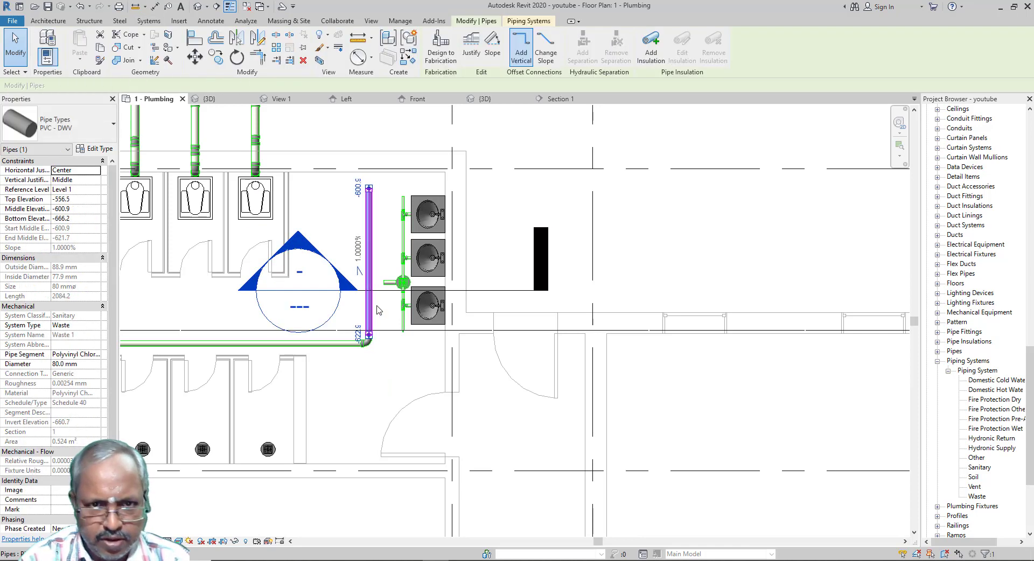
key("Left")
key("Escape")
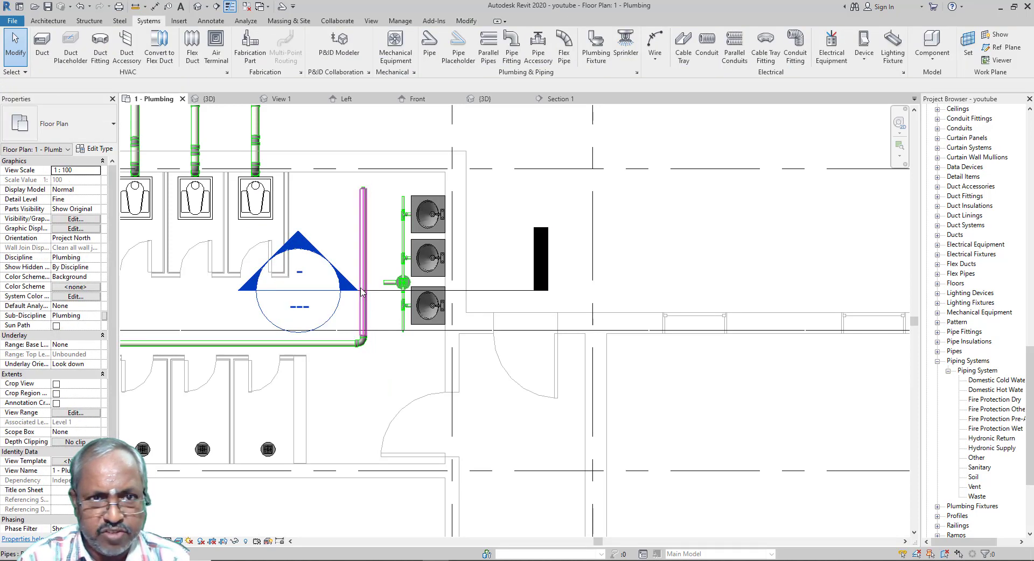
In Section 1, extend the open end of the horizontal 50 mm pipe toward the main waste pipe, to about 242 mm long.
left_click(557, 100)
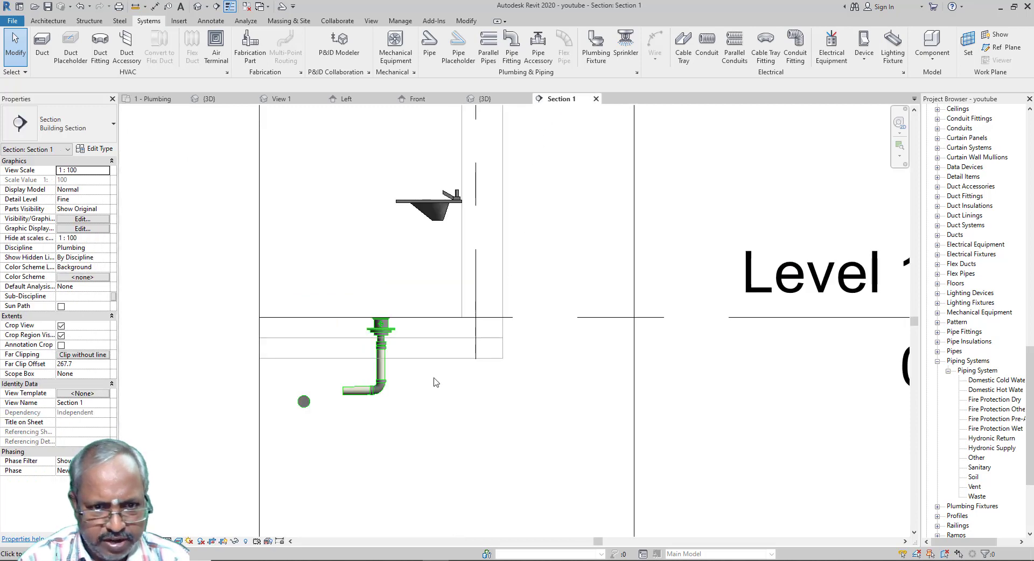
left_click(354, 398)
scroll(354, 398, "up", 3)
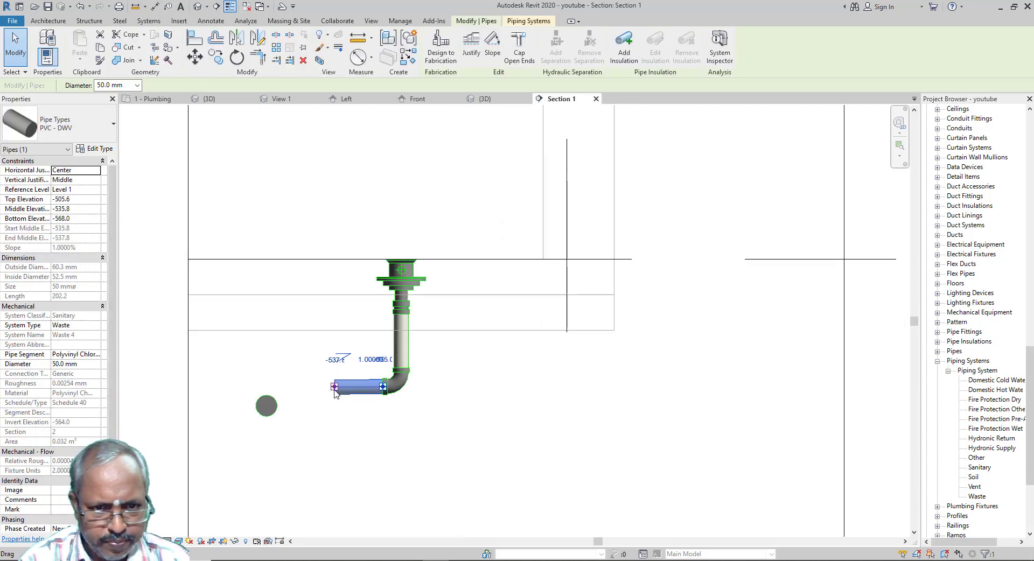
left_click_drag(343, 390, 325, 390)
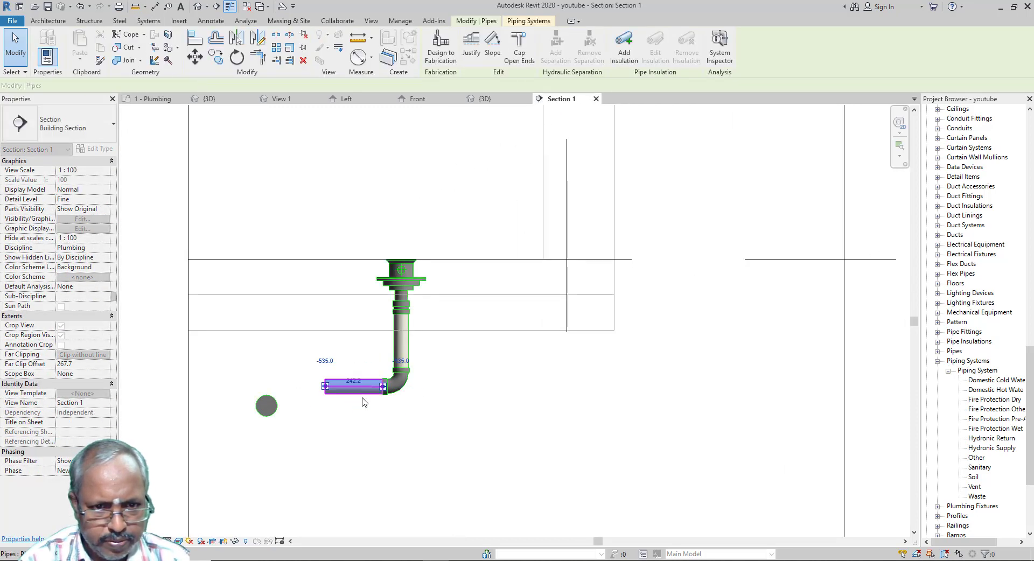
key("Escape")
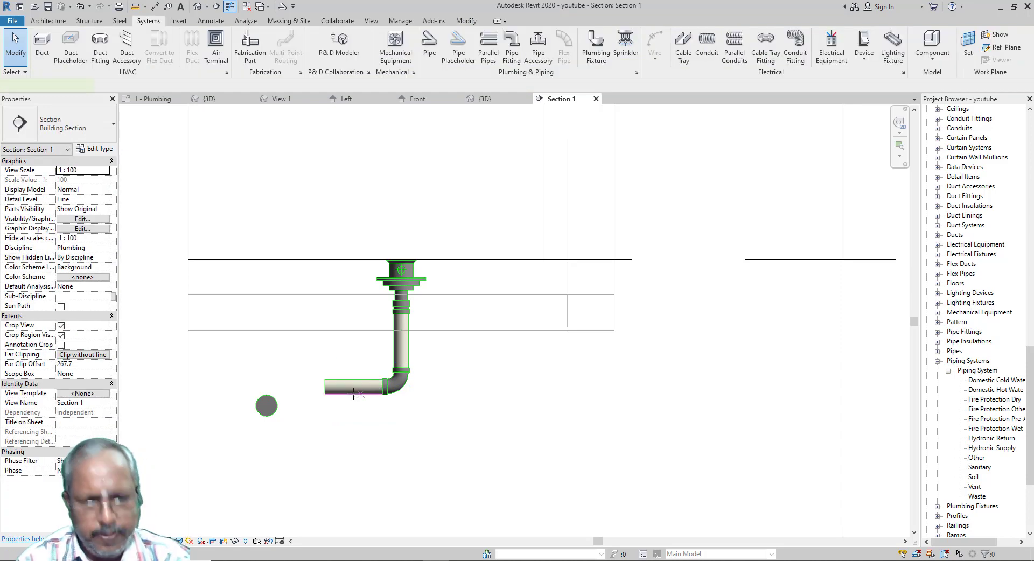
Connect the open end of the horizontal 50 mm pipe to the 80 mm main waste pipe with a sloping 50 mm pipe.
key("p")
key("i")
left_click(325, 387)
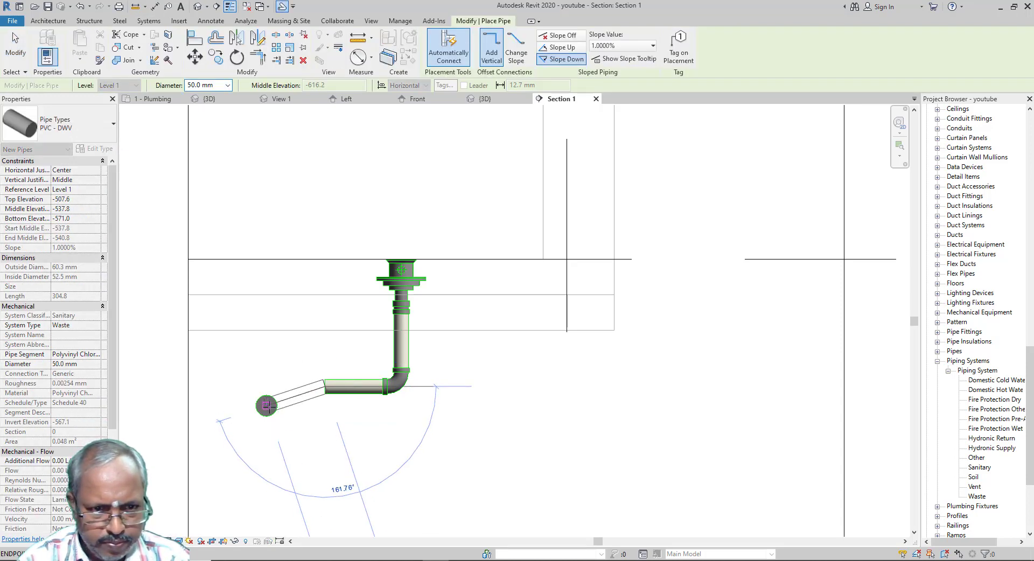
left_click(267, 405)
key("Escape")
key("Escape")
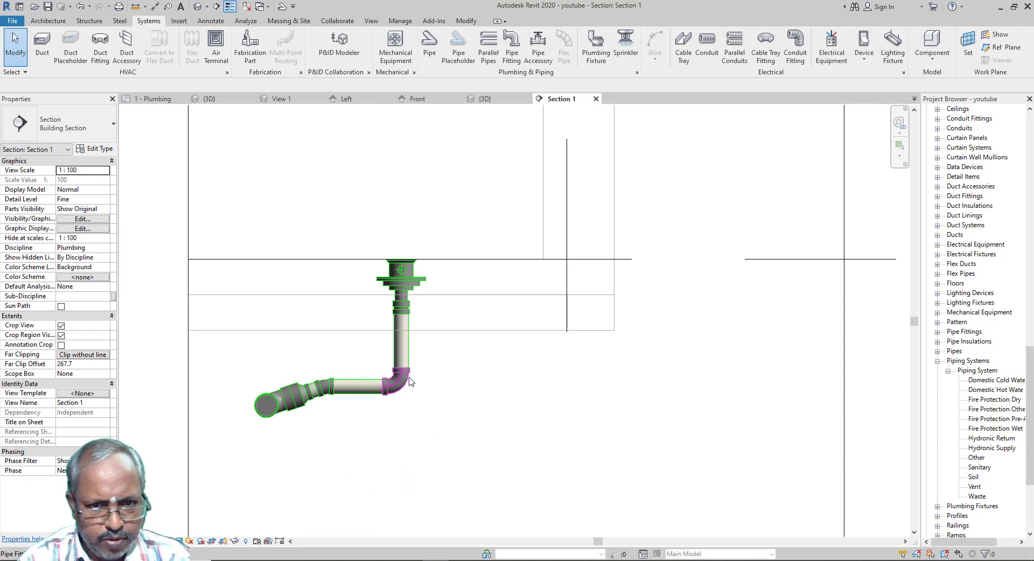
In Section 1, change the 50 mm elbow below the floor drain to the M_Trap P - PVC - Sch 40 - DWV Standard type.
left_click(400, 381)
left_click(70, 127)
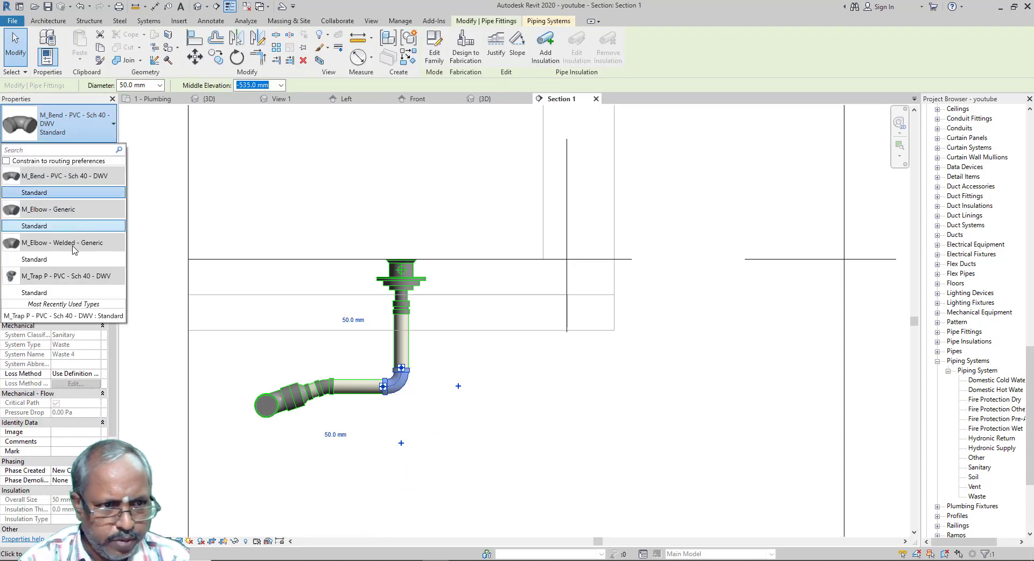
left_click(65, 293)
left_click(530, 315)
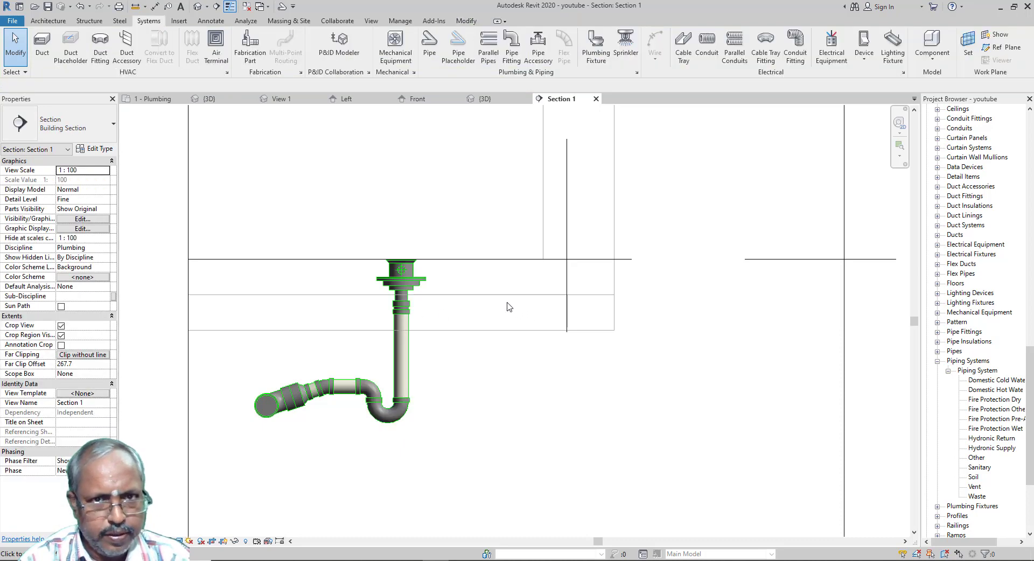
Delete the Section 1 marker beside the washbasins from the 1 - Plumbing floor plan.
left_click(156, 99)
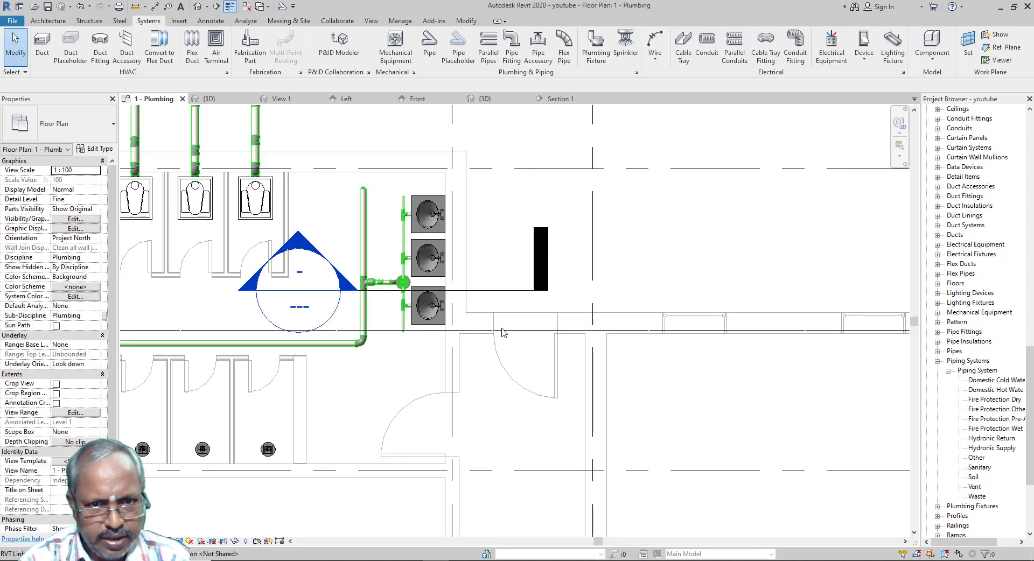
scroll(502, 331, "down", 3)
scroll(420, 377, "up", 2)
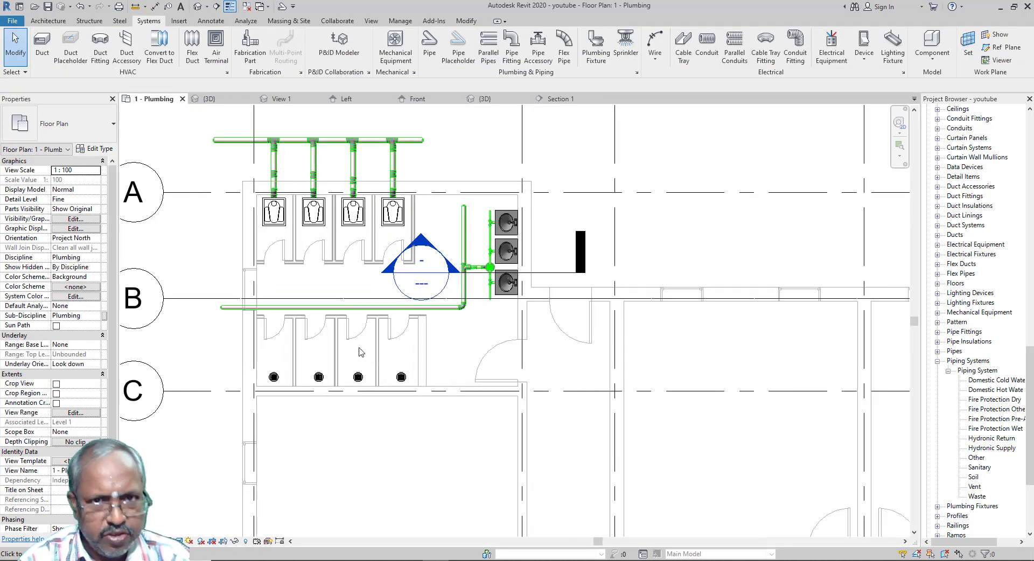
left_click(560, 275)
key("Delete")
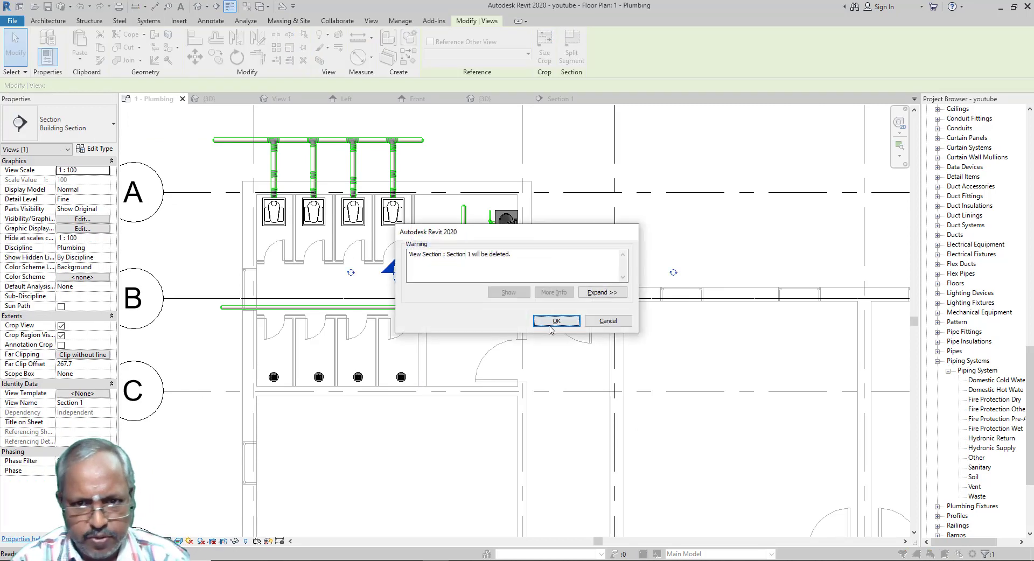
left_click(552, 325)
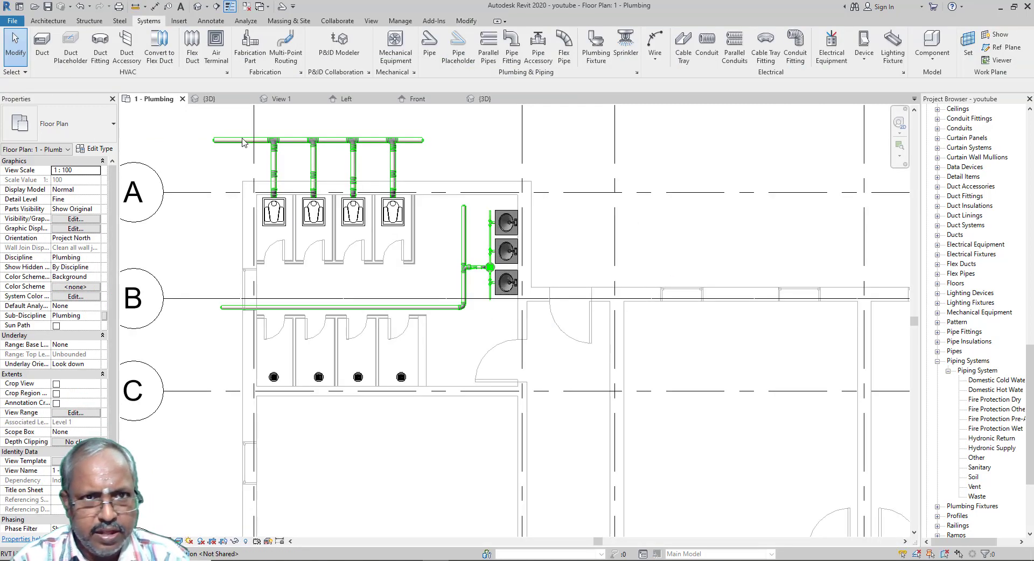
Draw a building section along the first stall of the lower row, from near grid B to just past grid C, looking toward the stalls.
left_click(371, 21)
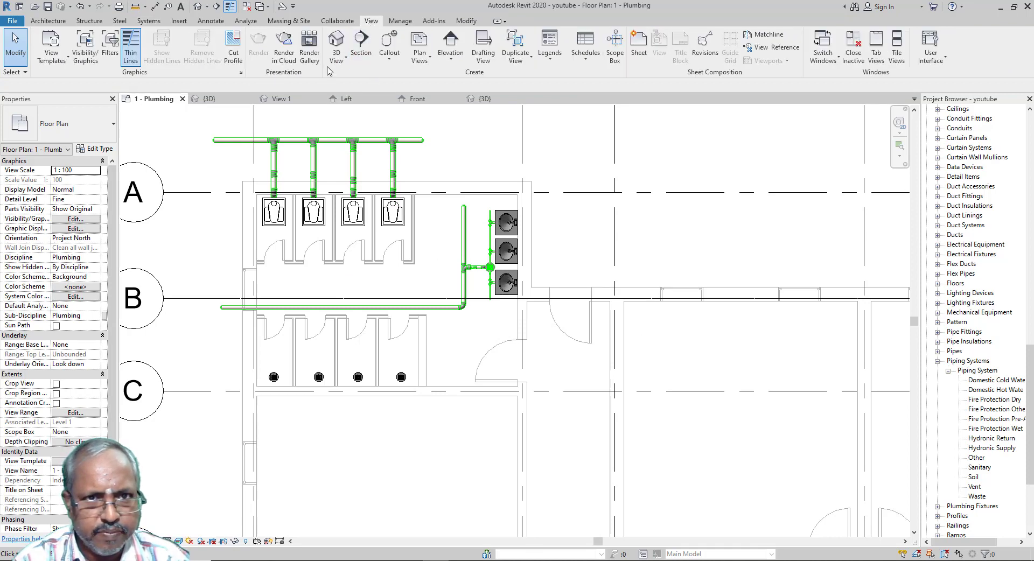
left_click(360, 46)
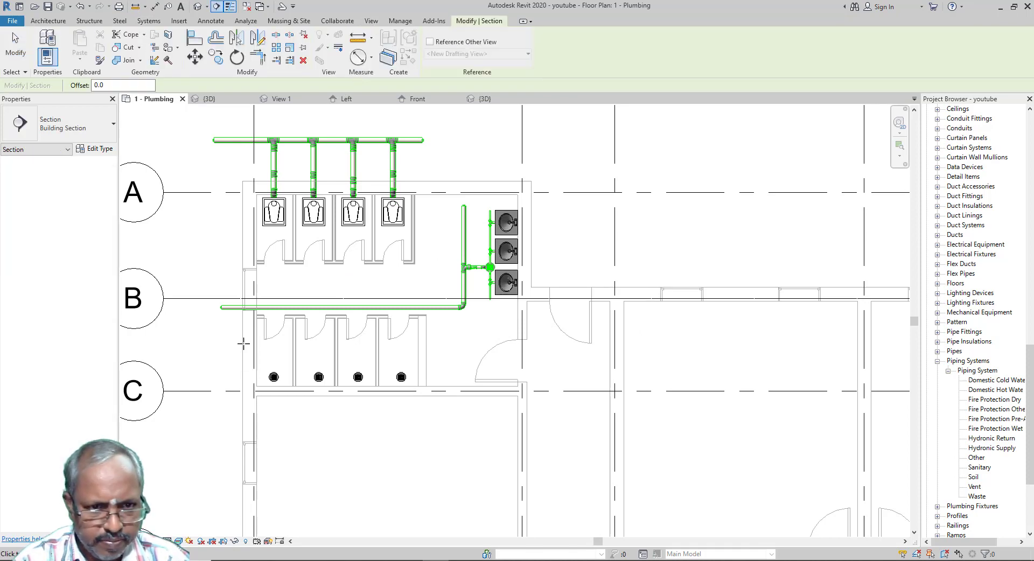
left_click(253, 290)
left_click(254, 415)
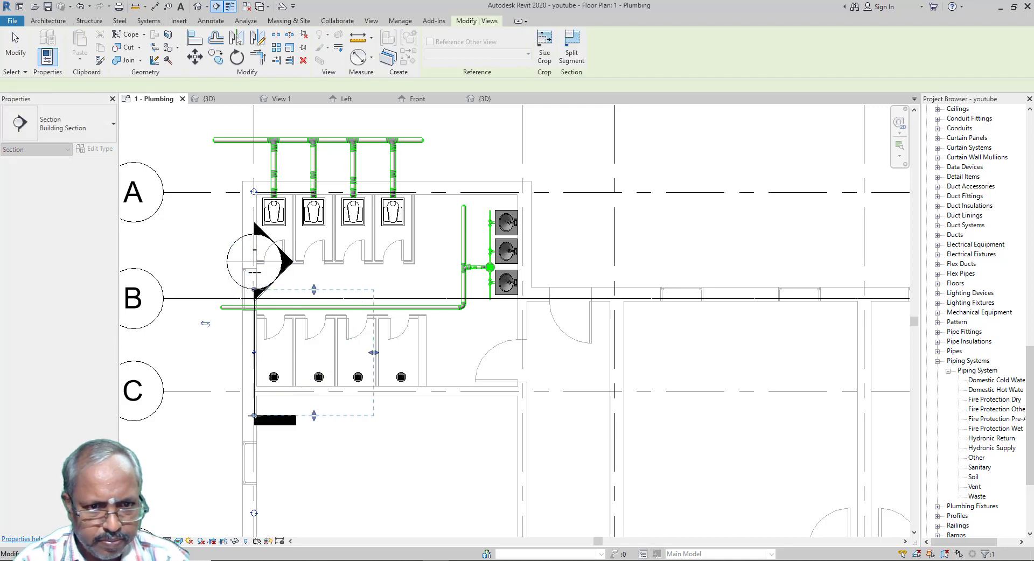
key("Escape")
key("Escape")
Move the new section line closer to the first stall's floor drain and reduce its far clip offset to about 497 mm.
left_click(255, 361)
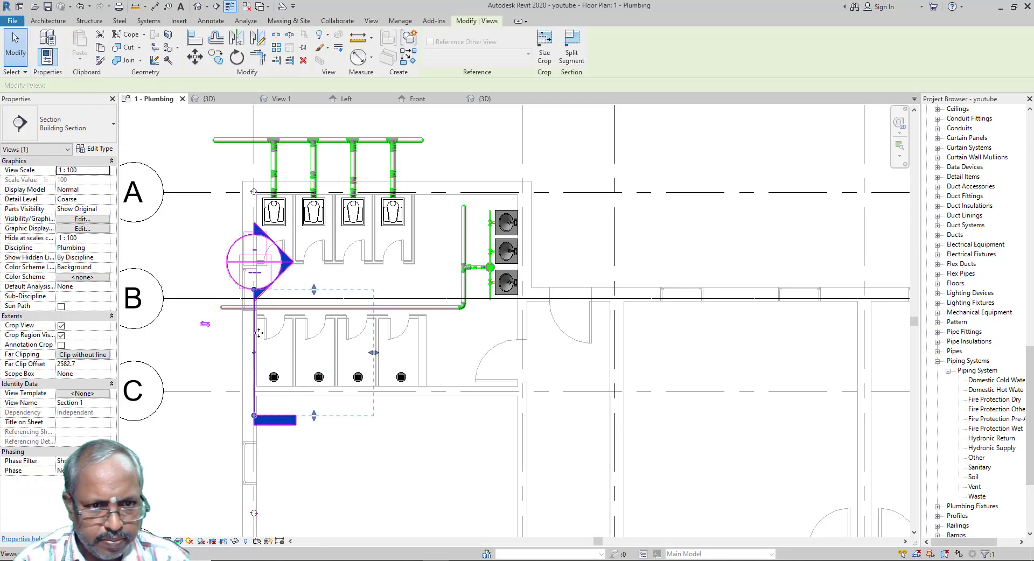
left_click_drag(267, 339, 277, 339)
left_click_drag(379, 353, 289, 351)
Open the new section view, display it with shaded surfaces and set its detail level to Fine.
double_click(281, 290)
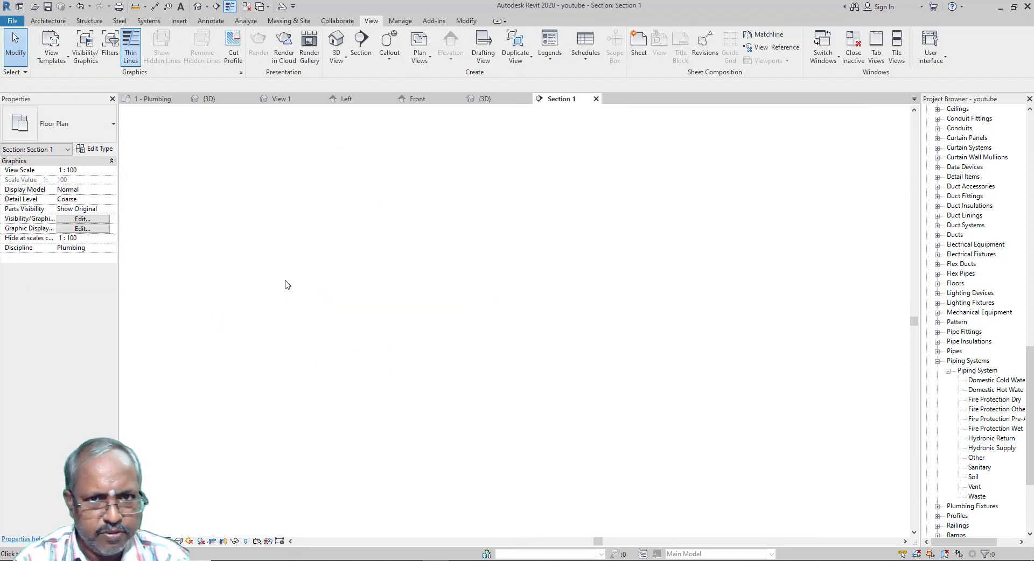
left_click(182, 542)
left_click(199, 519)
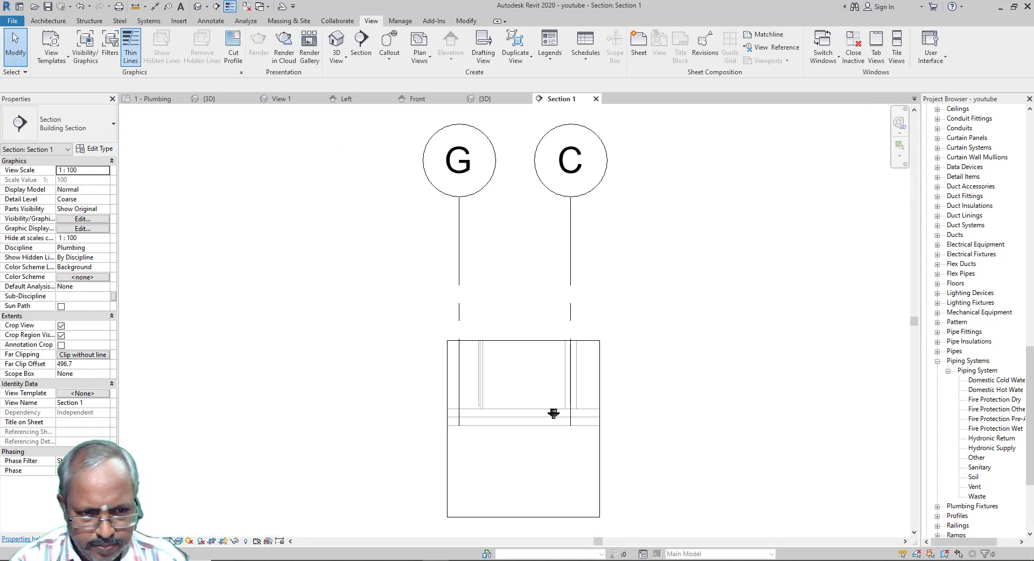
left_click(175, 531)
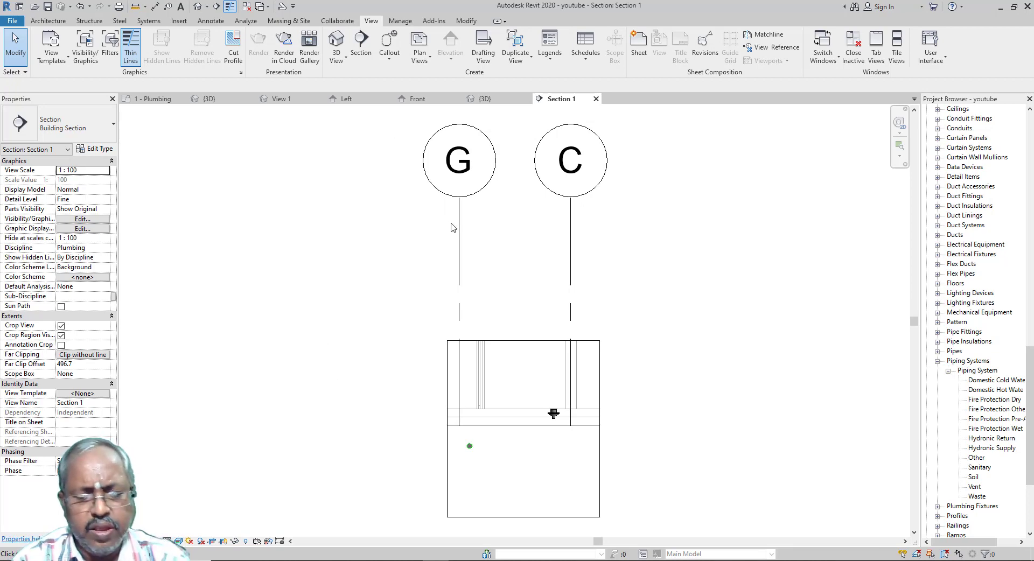
Draw a 50 mm PVC - DWV waste pipe from the first stall's floor drain, down, across and sloping into the 80 mm main.
key("p")
key("i")
scroll(544, 443, "up", 3)
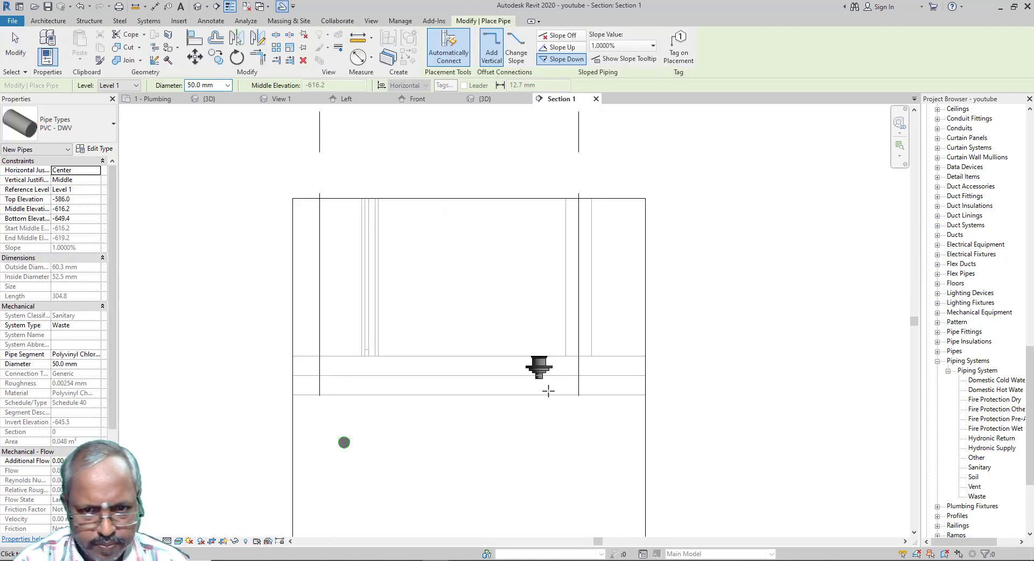
left_click(539, 379)
left_click(538, 422)
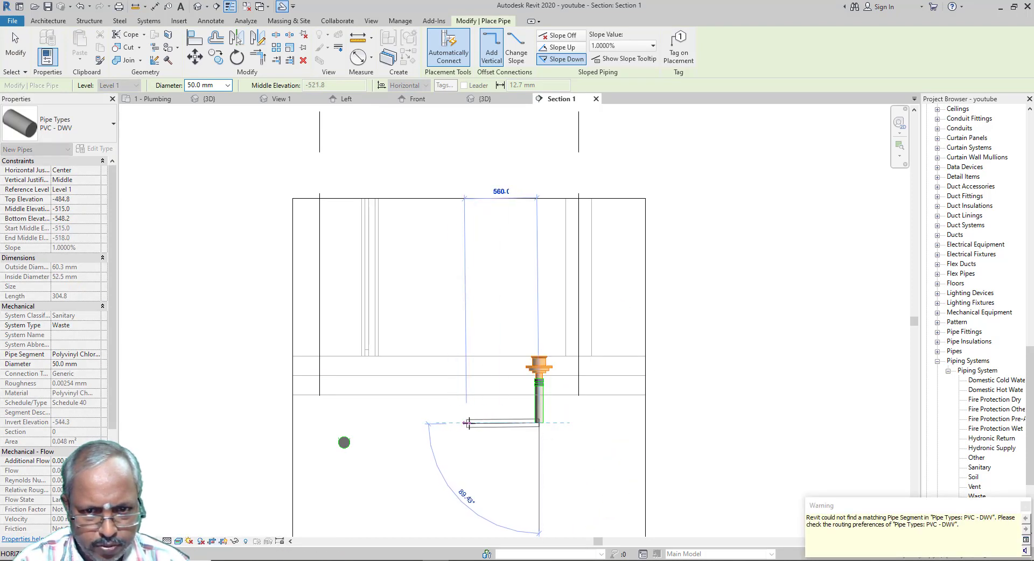
left_click(474, 423)
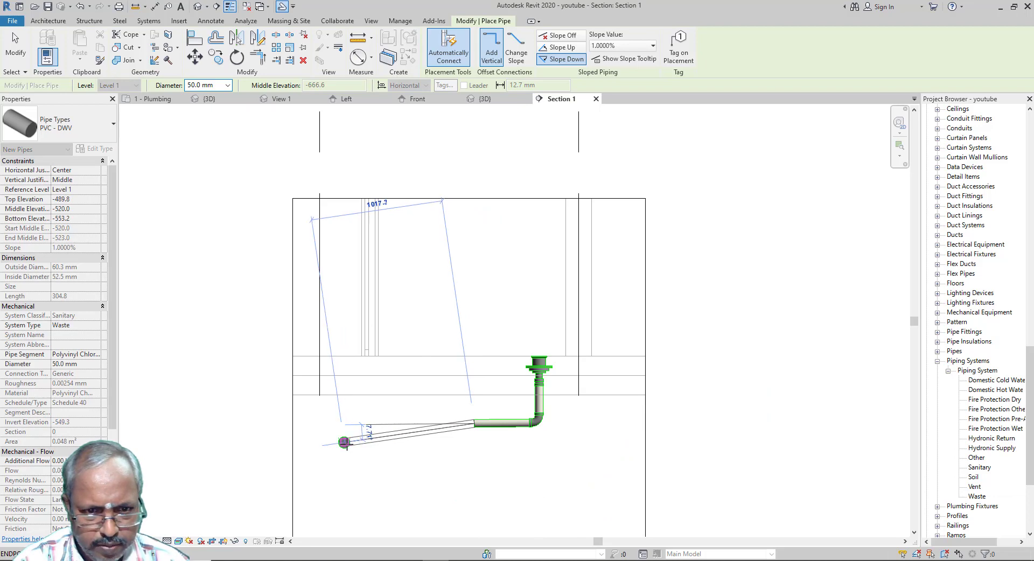
left_click(343, 443)
key("Escape")
key("Escape")
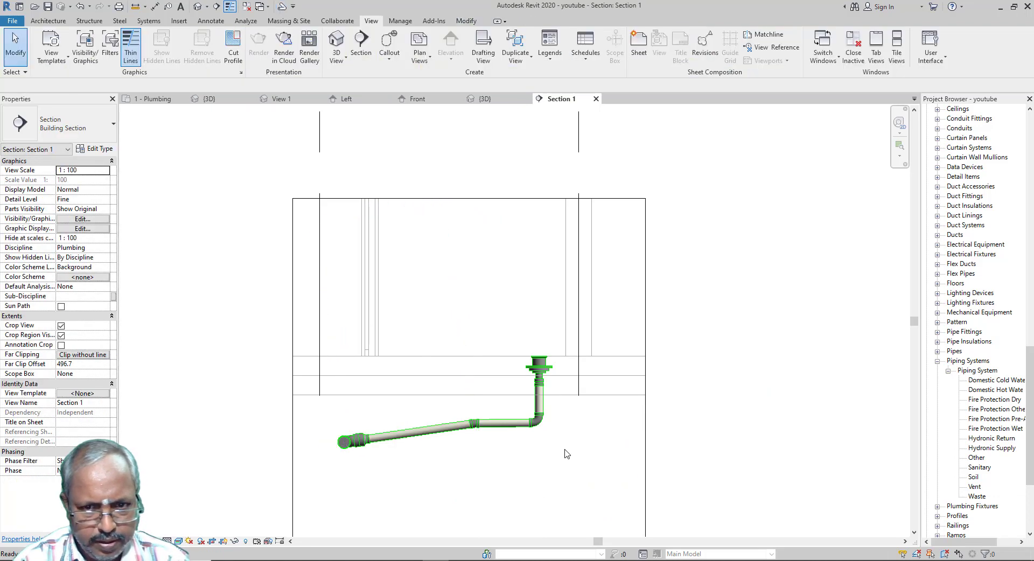
Change the elbow below the first stall's floor drain to the M_Trap P - PVC - Sch 40 - DWV Standard type.
scroll(565, 450, "up", 2)
left_click(531, 402)
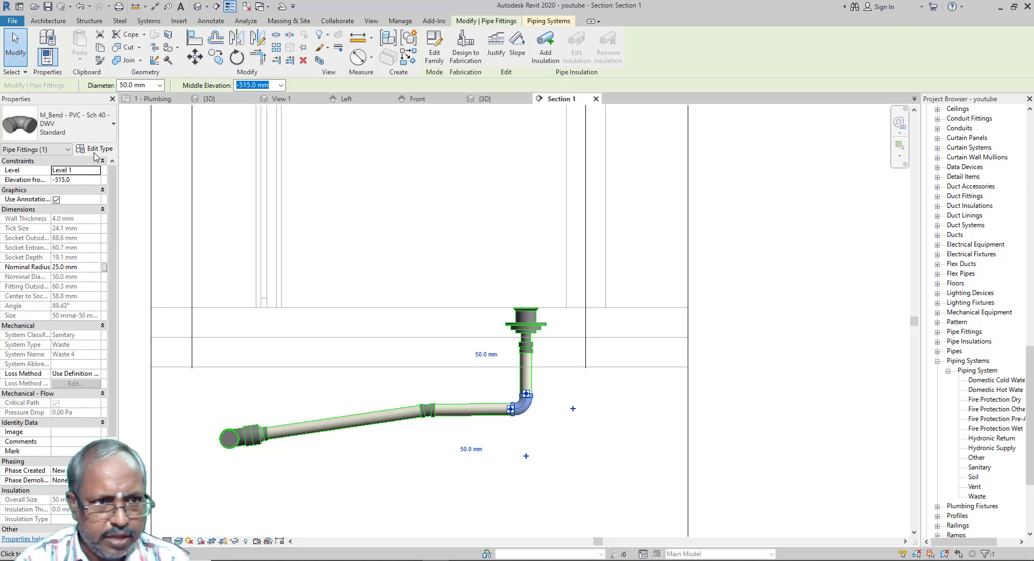
left_click(81, 124)
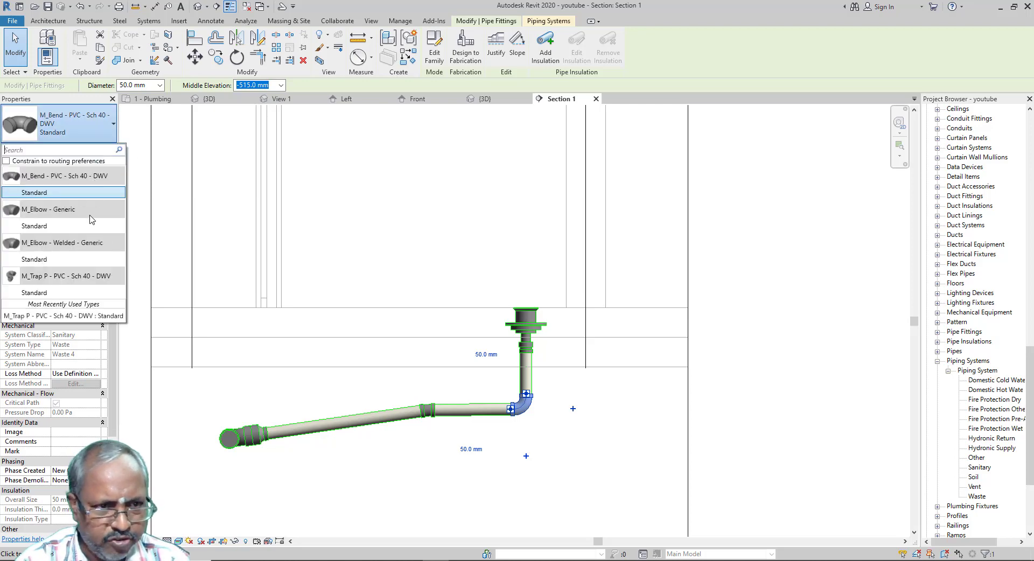
left_click(60, 294)
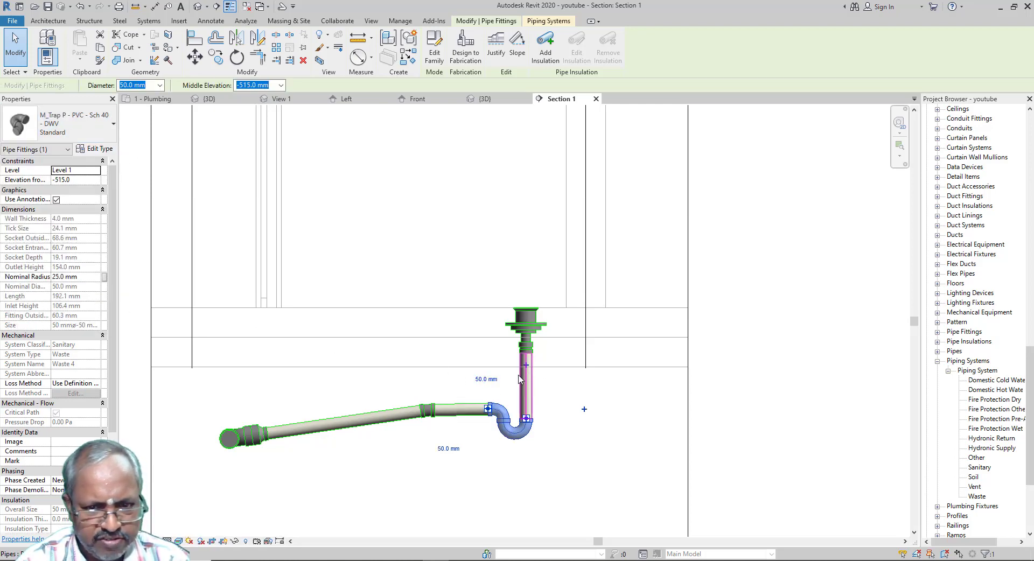
left_click(388, 345)
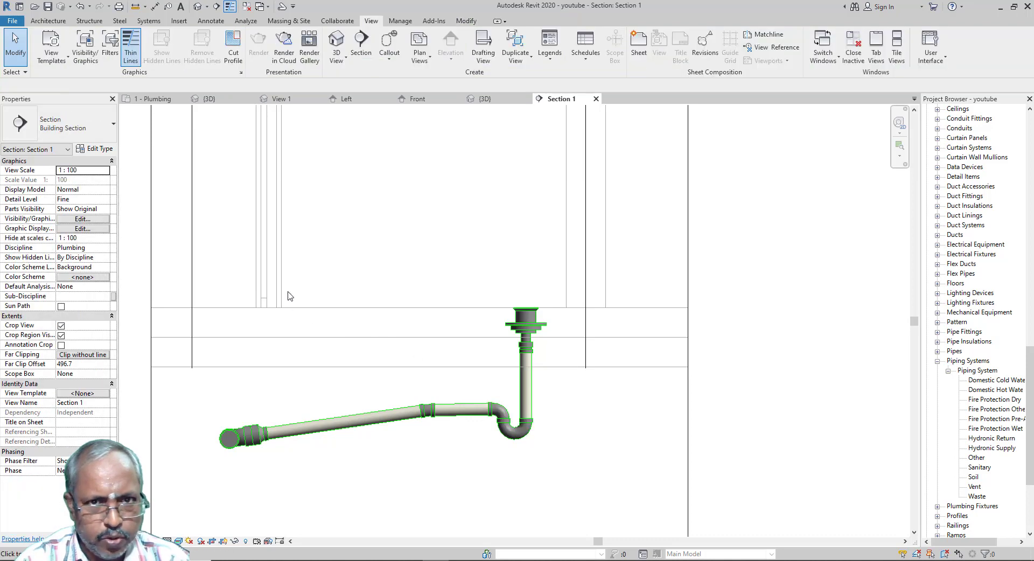
In the 1 - Plumbing floor plan, move the section line to just before the second stall's floor drain in the lower row.
left_click(152, 104)
scroll(268, 314, "up", 2)
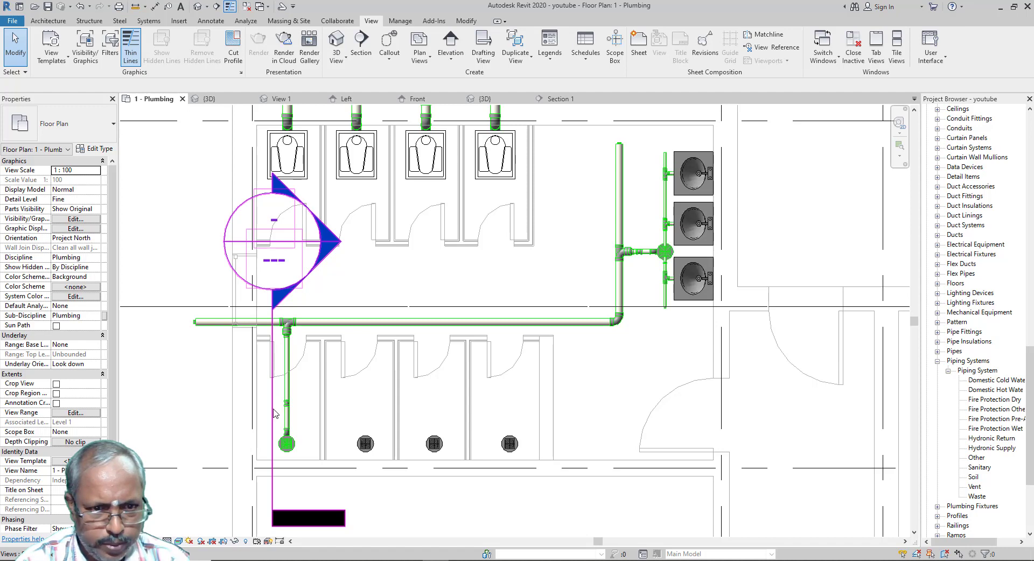
left_click_drag(275, 413, 346, 407)
Flip the direction of the sanitary tee joining the first stall's branch to the 80 mm main waste pipe.
scroll(288, 324, "up", 2)
left_click(293, 323)
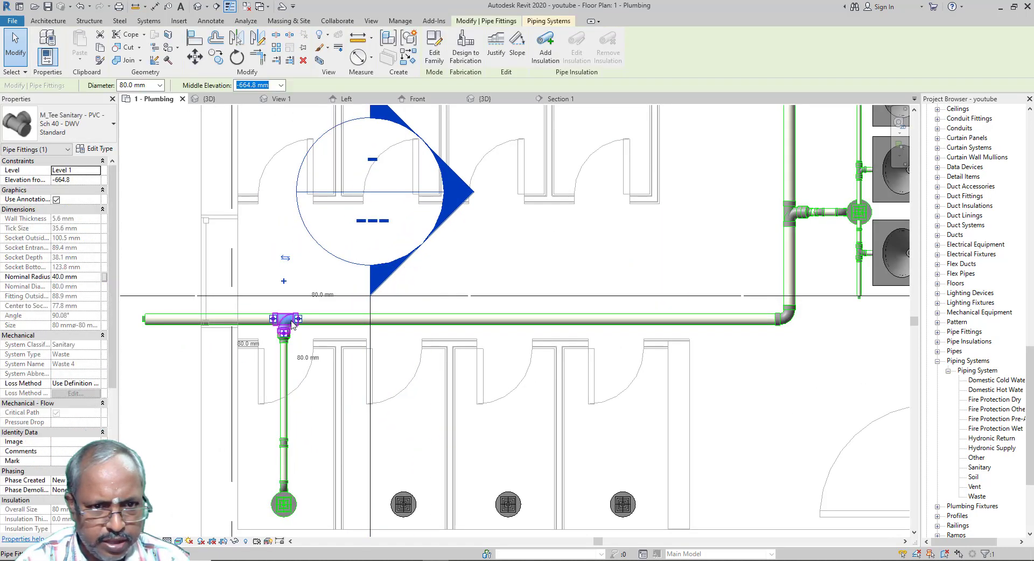
left_click(285, 260)
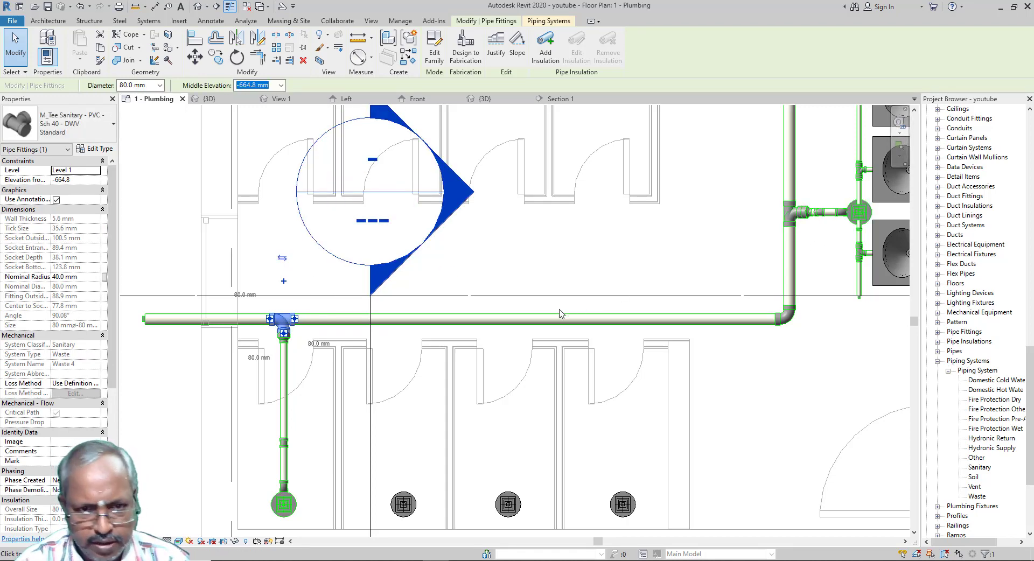
key("Escape")
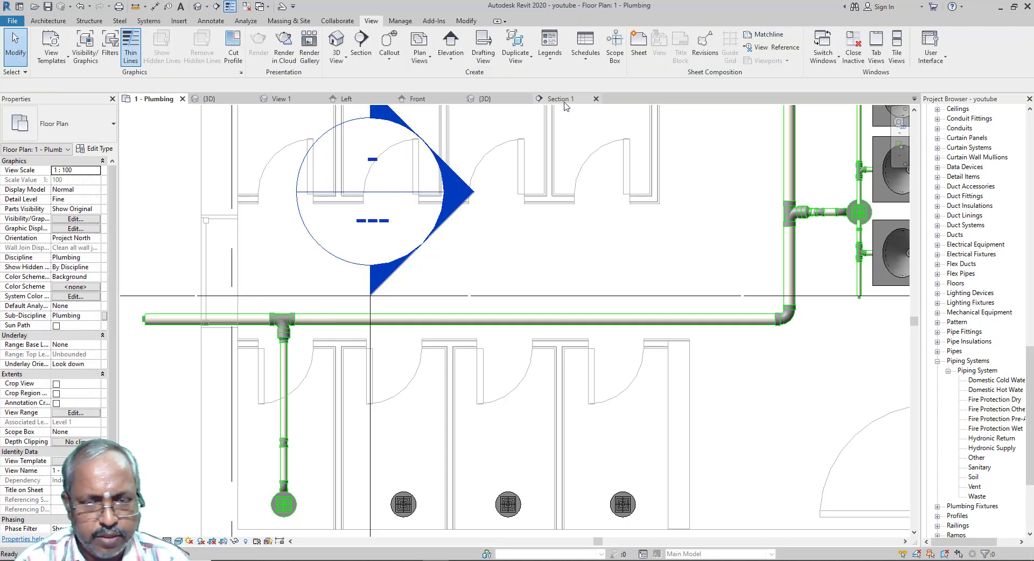
In Section 1, draw a 50 mm waste pipe down from the second stall's floor drain and horizontally toward the main.
left_click(560, 100)
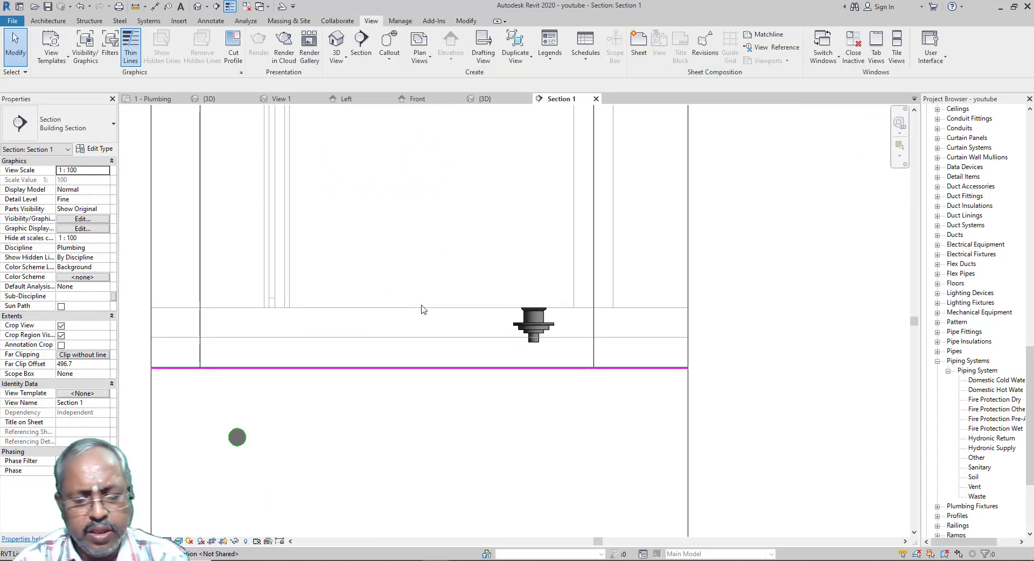
key("p")
key("i")
left_click(534, 345)
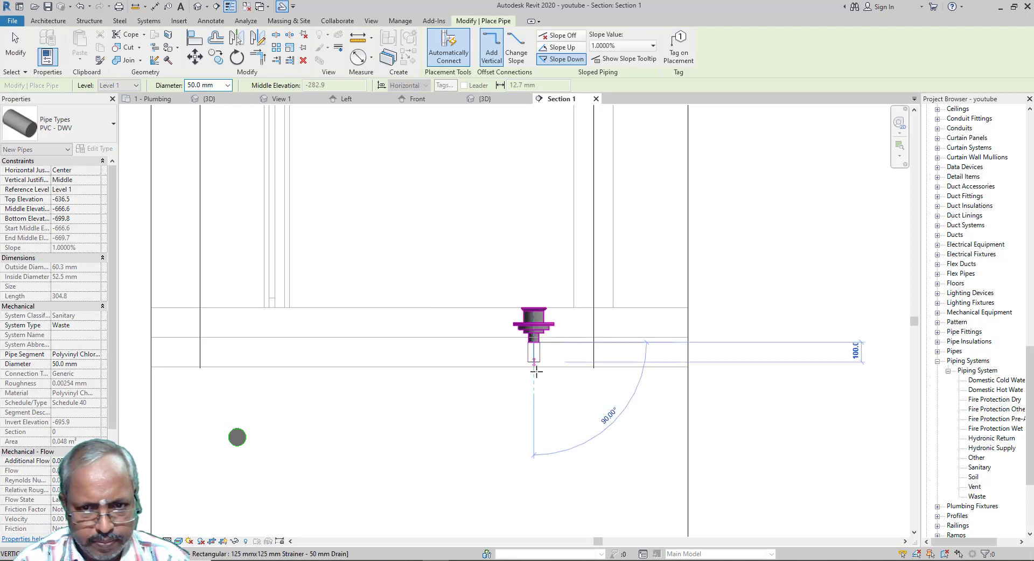
left_click(532, 418)
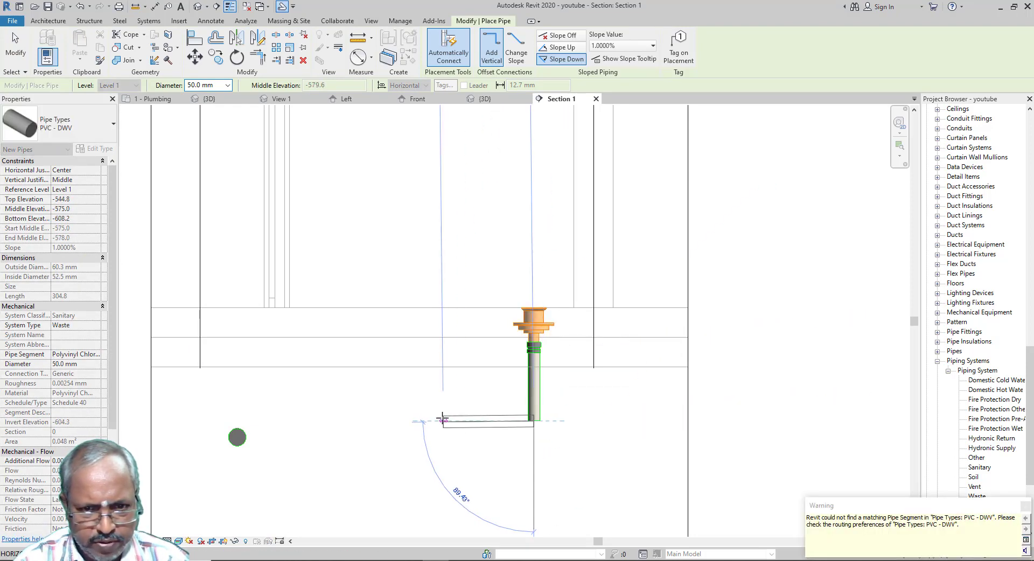
left_click(435, 419)
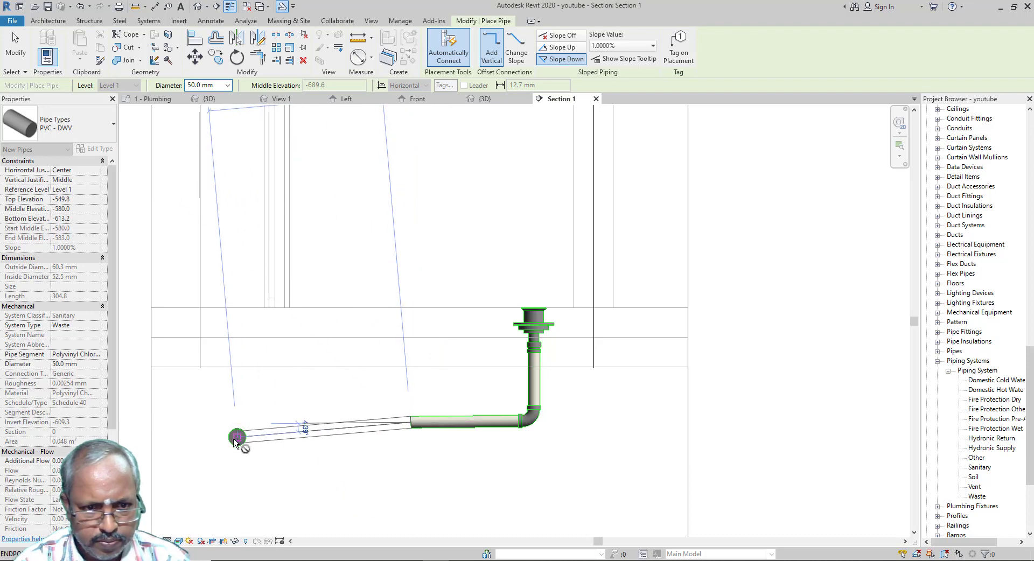
Try to connect the main waste pipe to the open end of the second stall's branch with an 80 mm pipe.
key("Escape")
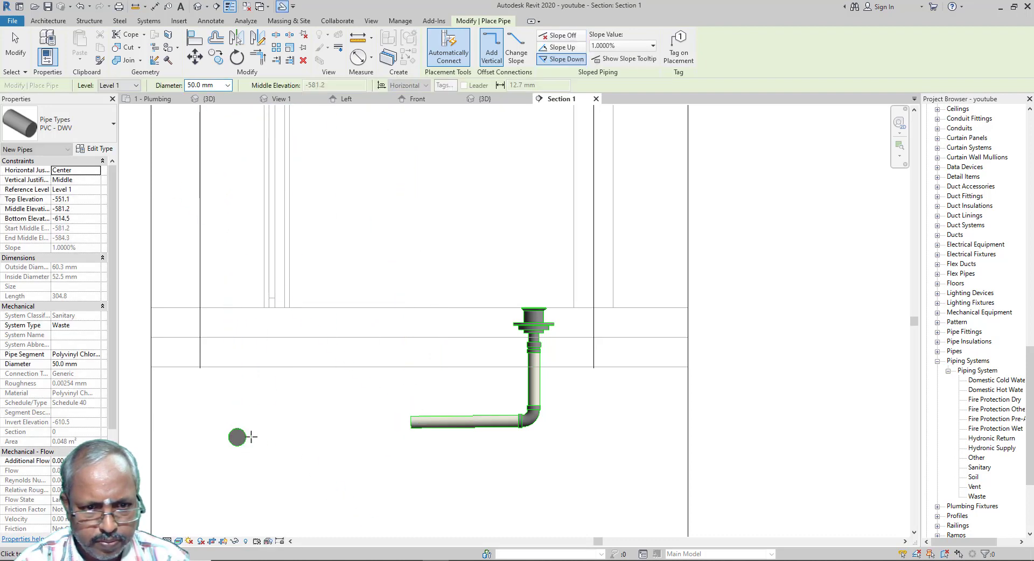
left_click(237, 438)
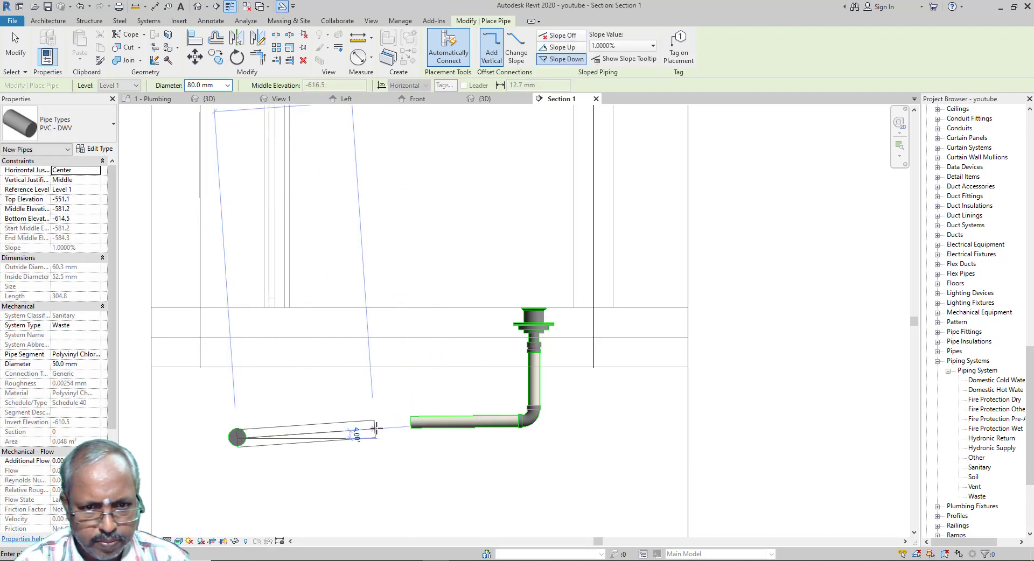
left_click(409, 424)
key("Escape")
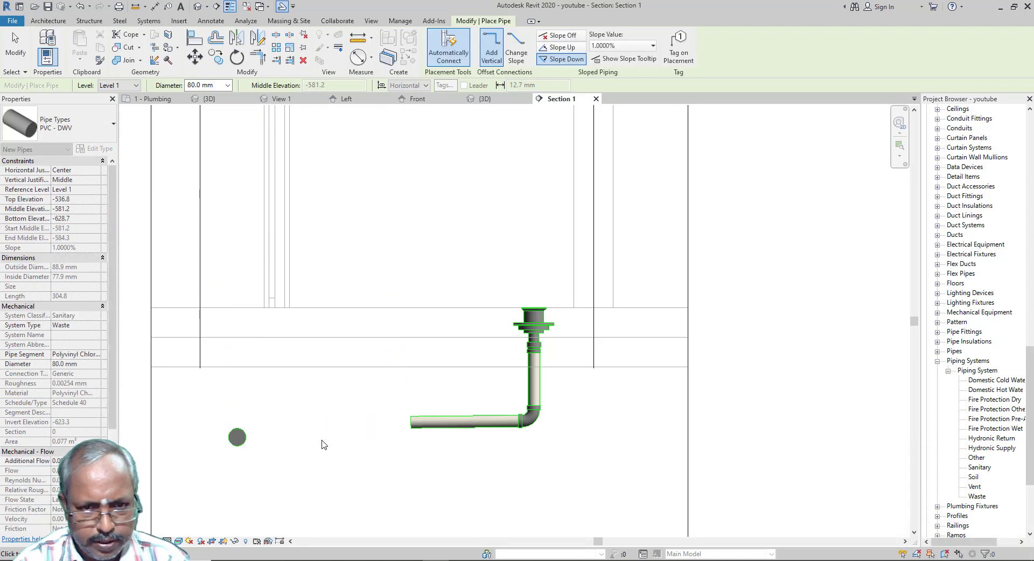
key("Escape")
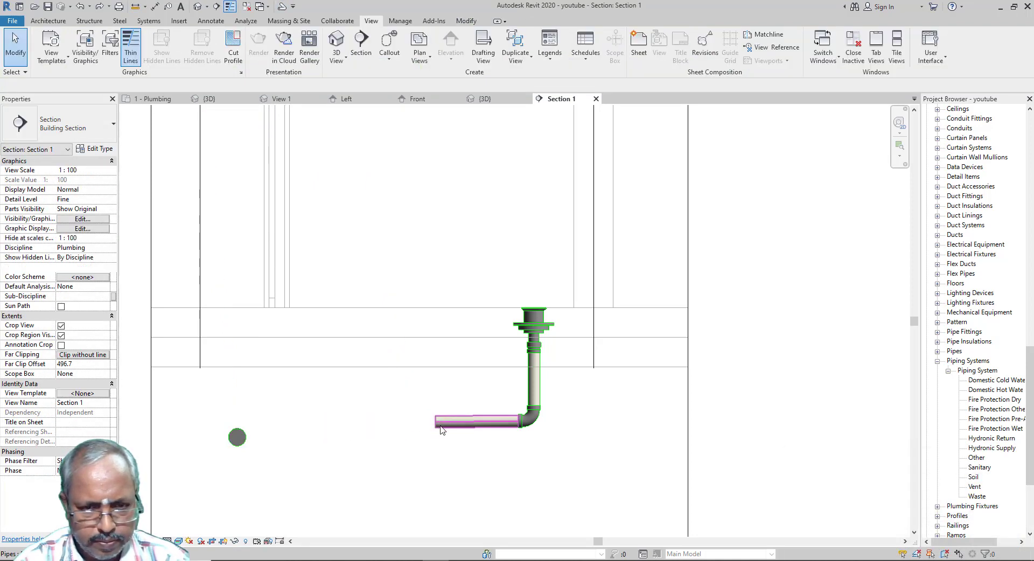
Extend the open end of the second stall's horizontal 50 mm pipe toward the main waste pipe.
left_click(435, 426)
left_click_drag(435, 422, 411, 421)
key("Escape")
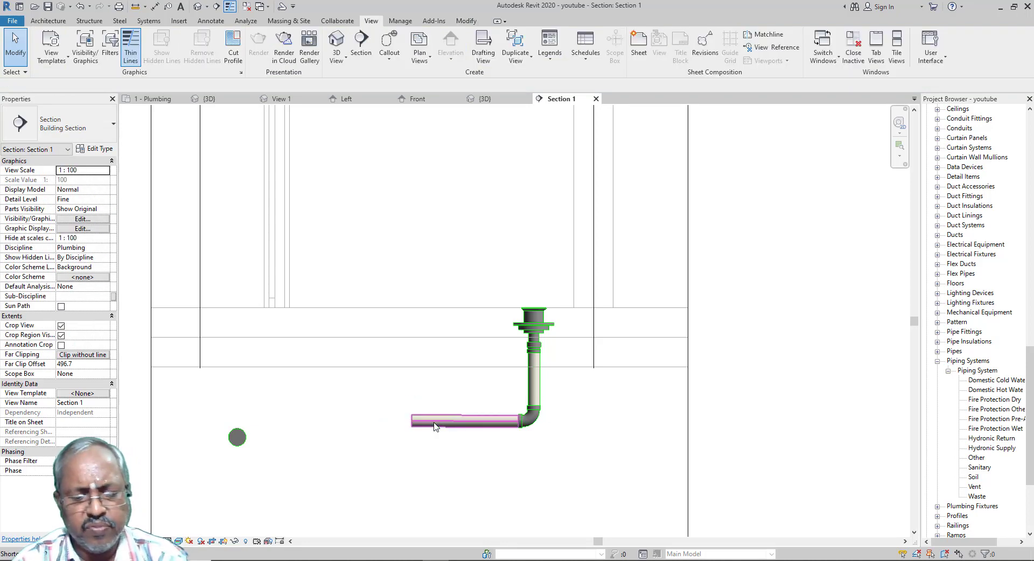
Connect the open end of the second stall's branch to the main waste pipe with a 50 mm pipe.
key("p")
key("i")
left_click(411, 421)
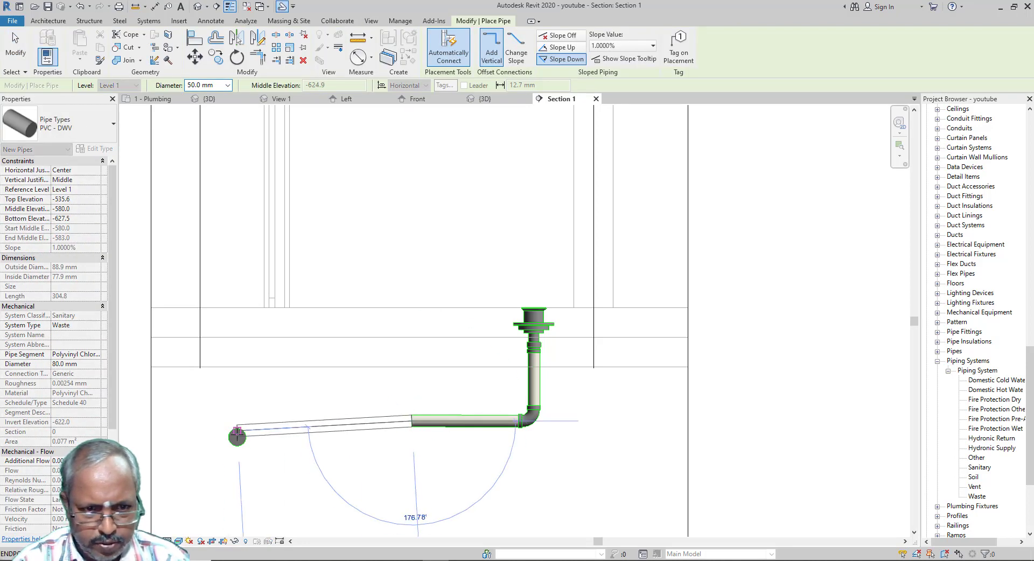
left_click(237, 436)
key("Escape")
key("Escape")
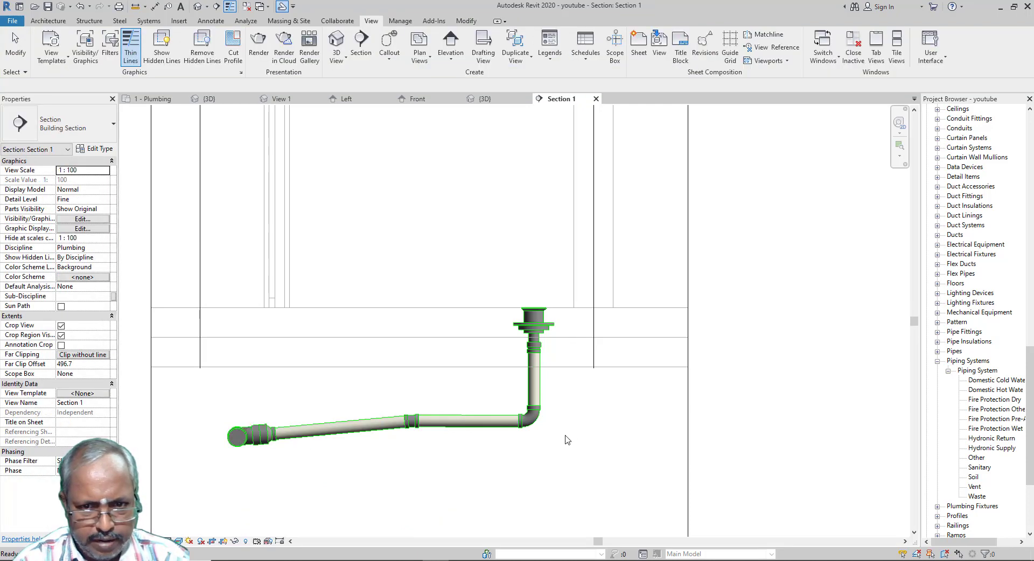
Change the bend below the second stall's floor drain to the M_Trap P - PVC - Sch 40 - DWV Standard fitting.
left_click(539, 414)
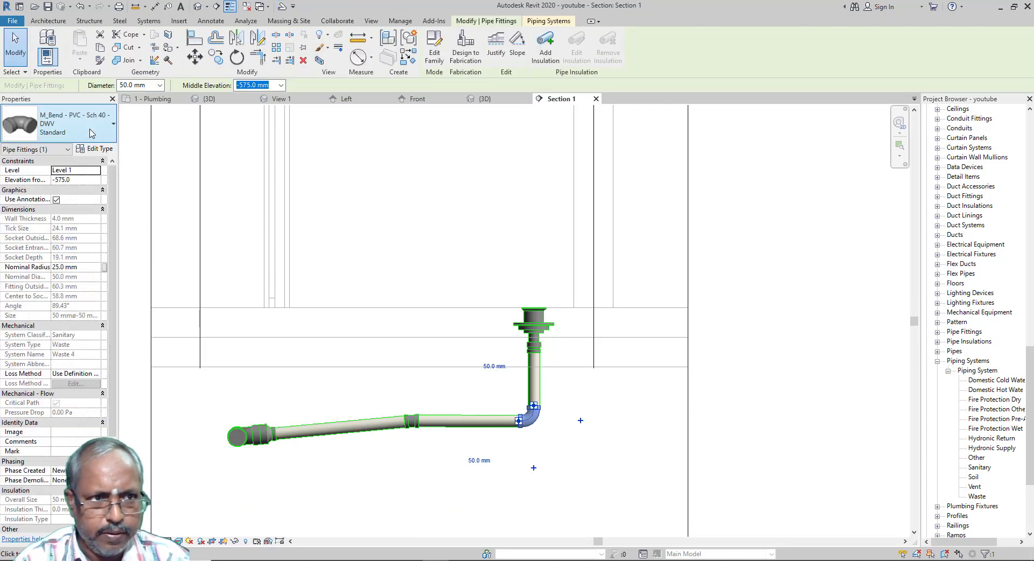
left_click(75, 124)
left_click(94, 293)
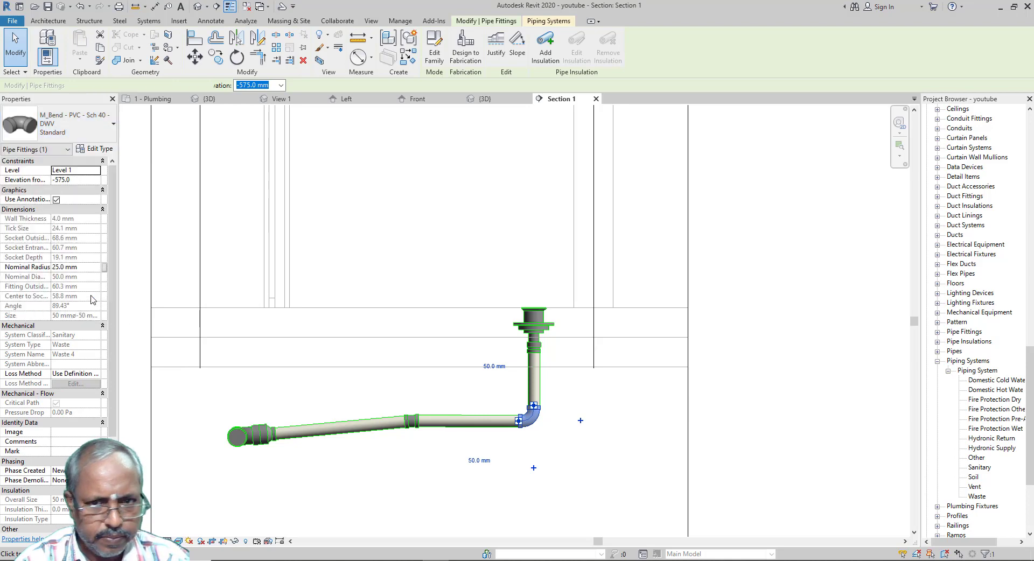
key("Escape")
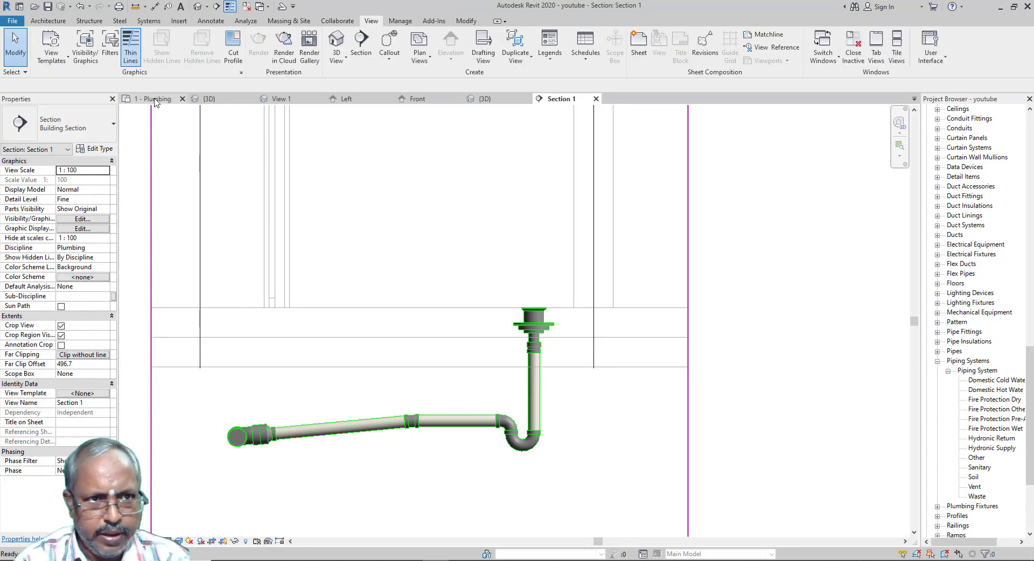
In the 1 - Plumbing plan, move the section line beside the third stall's floor drain and open Section 1.
left_click(156, 99)
left_click_drag(370, 310, 480, 304)
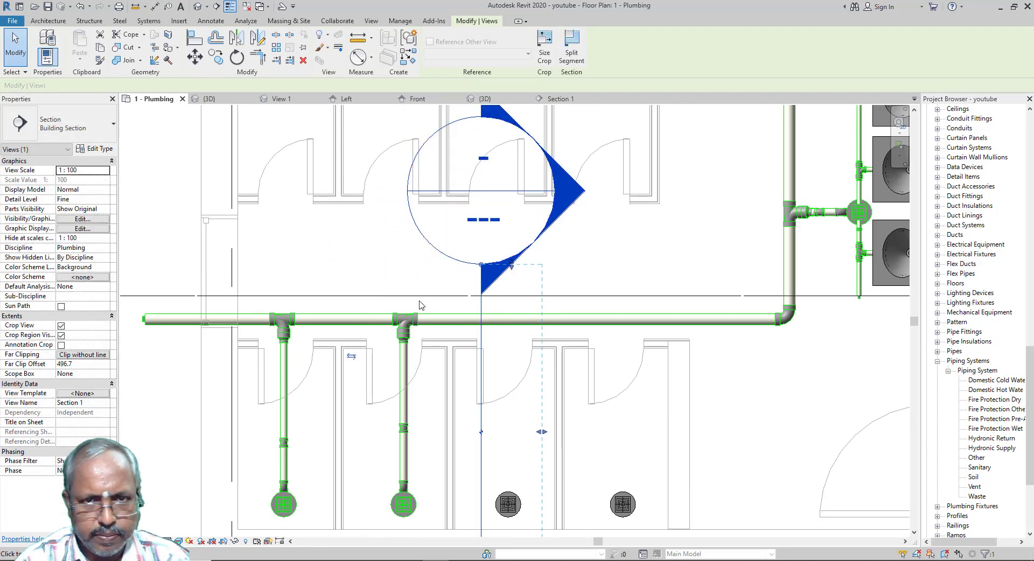
double_click(462, 234)
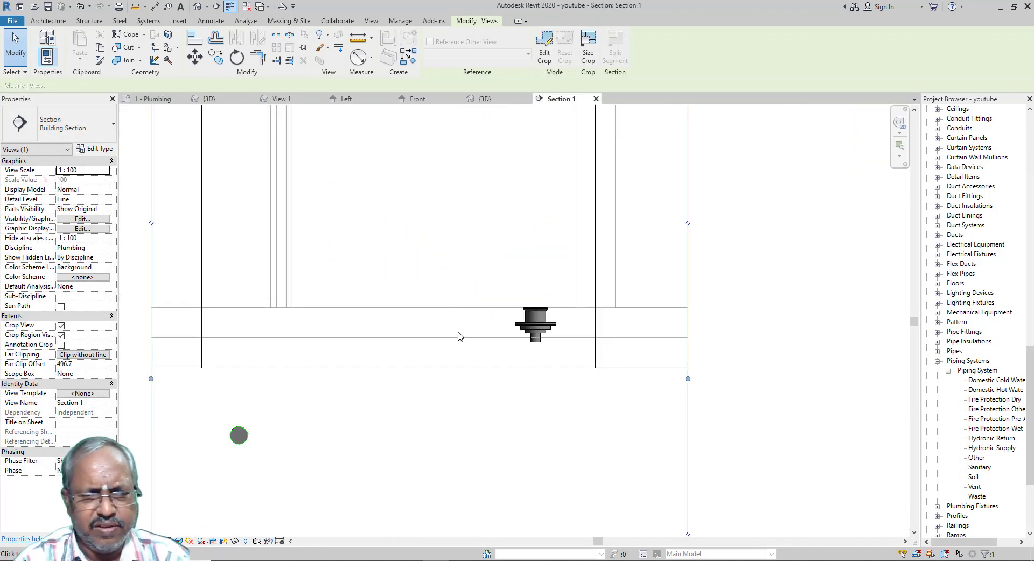
left_click(303, 265)
Draw a 50 mm waste pipe from the third stall's floor drain down to about -575 mm and across into the main waste pipe.
key("p")
key("i")
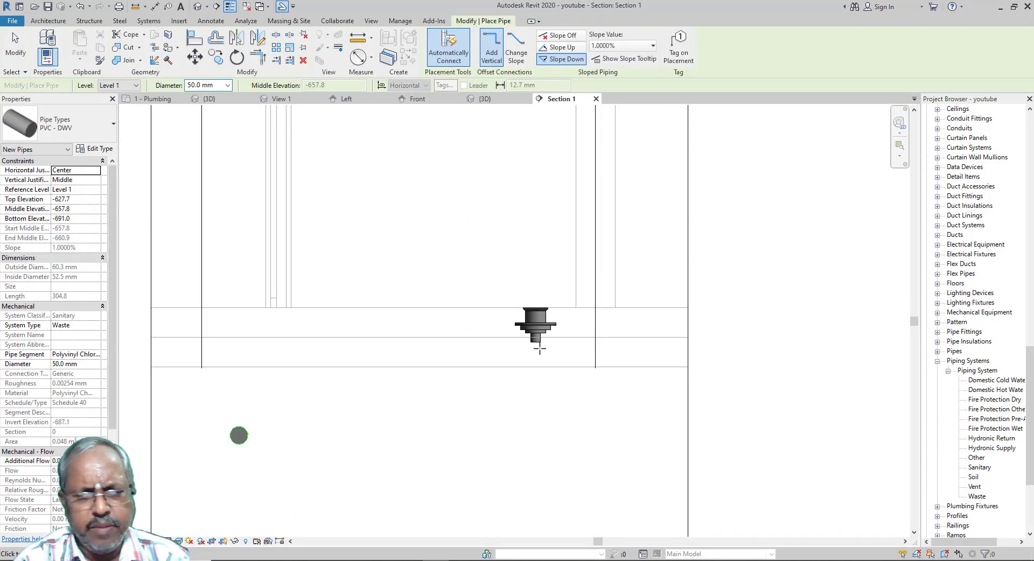
left_click(535, 340)
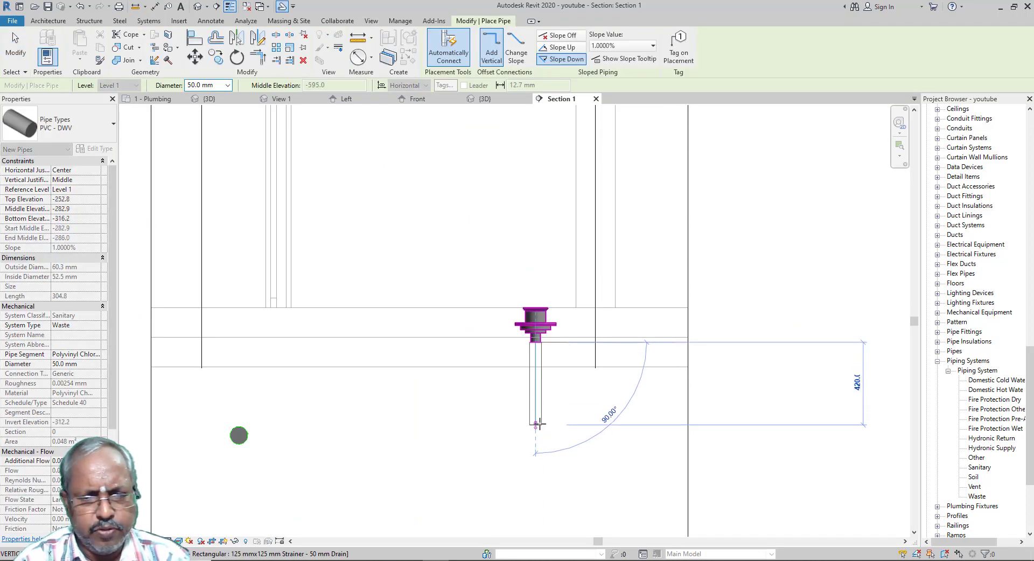
left_click(536, 421)
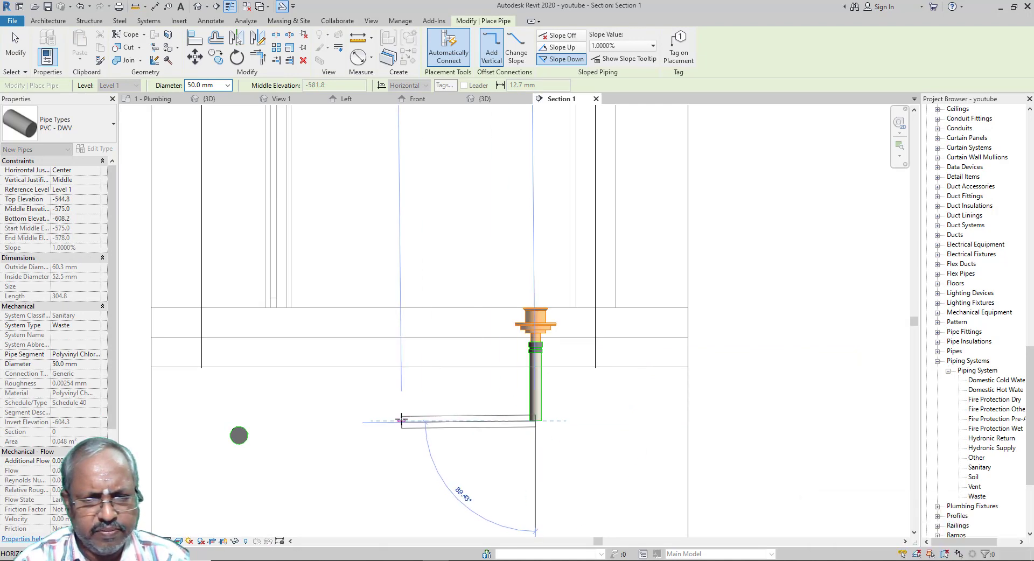
left_click(401, 421)
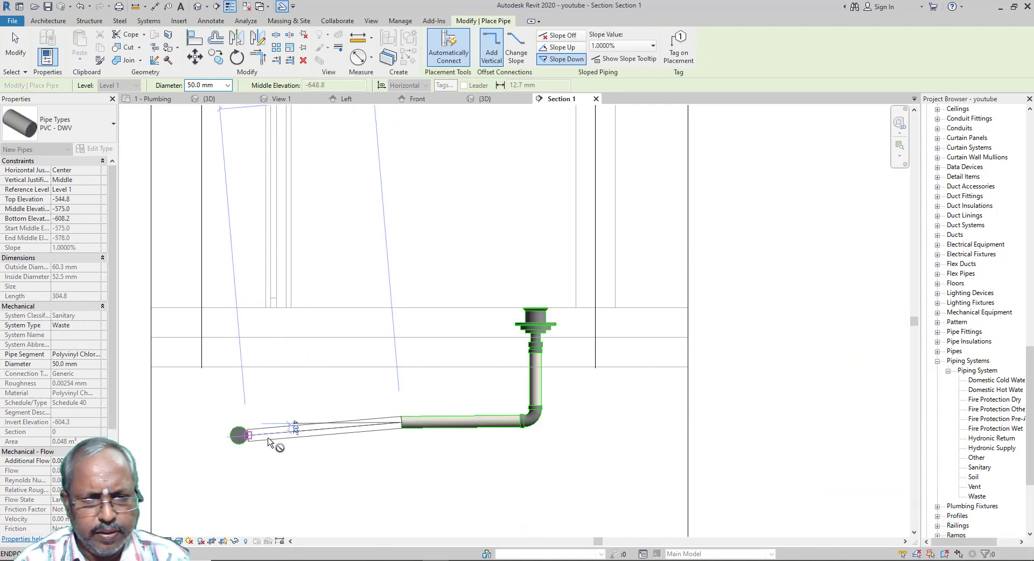
left_click(381, 422)
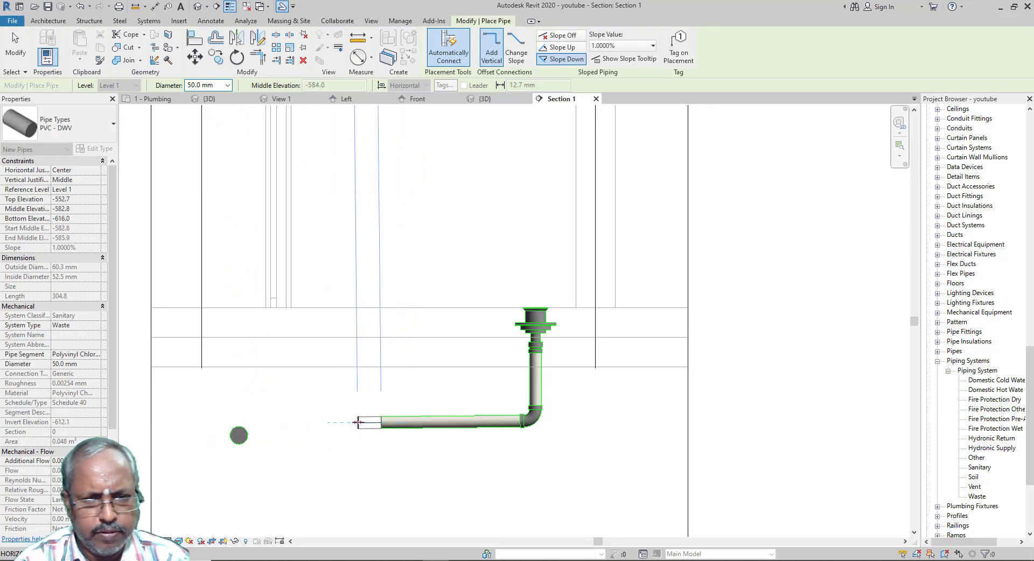
left_click(358, 422)
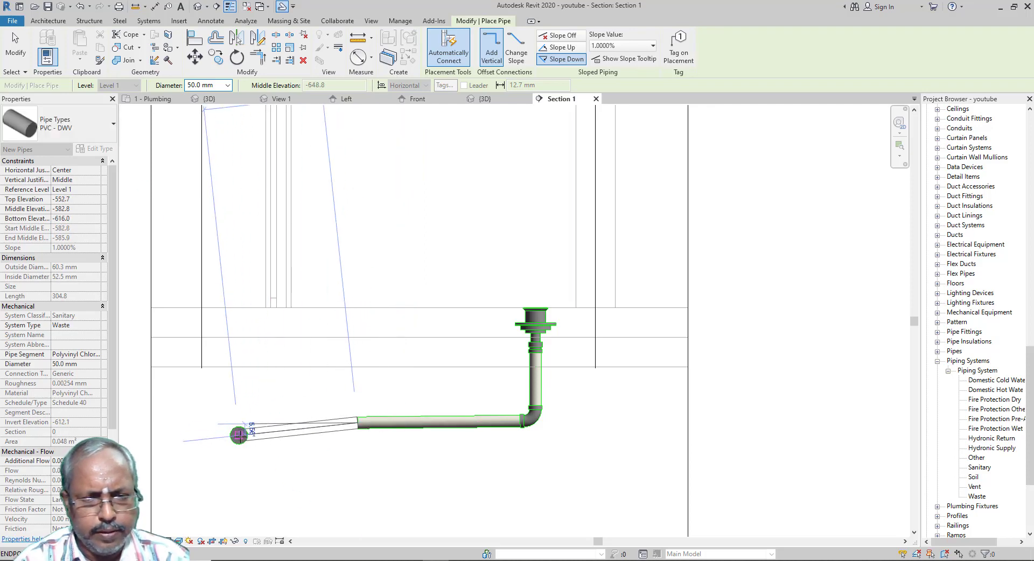
left_click(238, 434)
key("Escape")
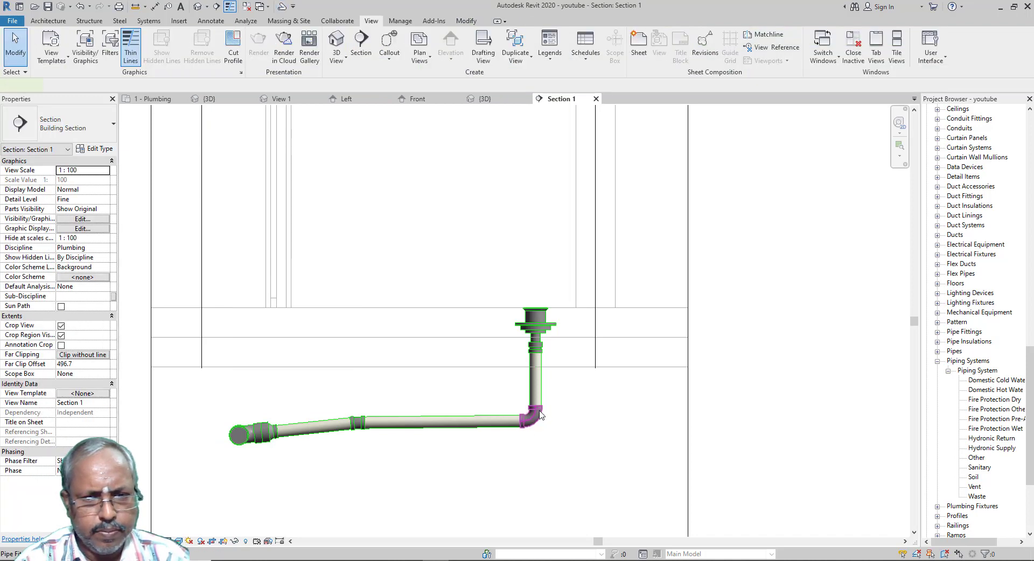
Change the bend below the third stall's floor drain to the M_Trap P - PVC - Sch 40 - DWV Standard fitting.
left_click(538, 415)
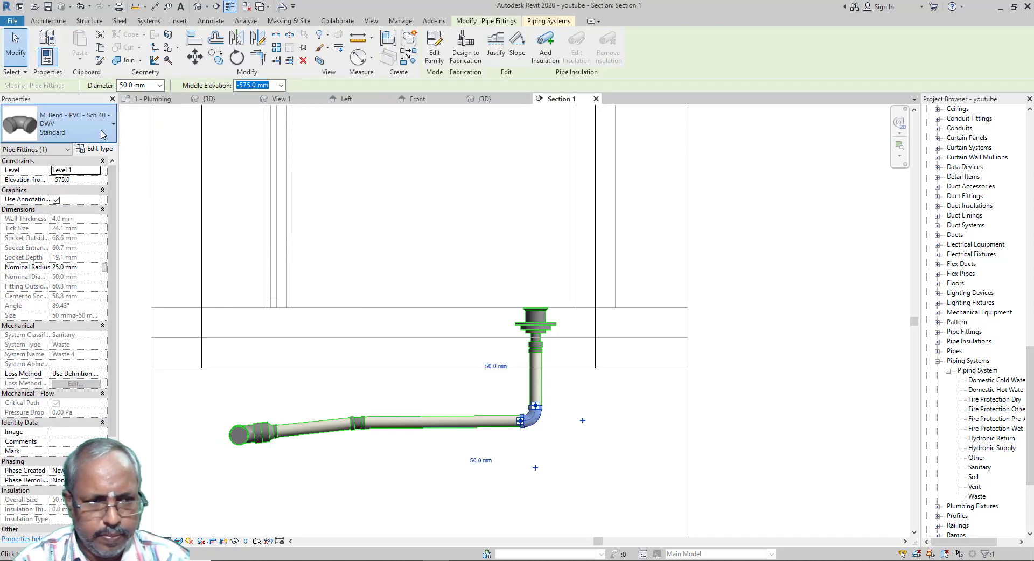
left_click(76, 125)
left_click(74, 293)
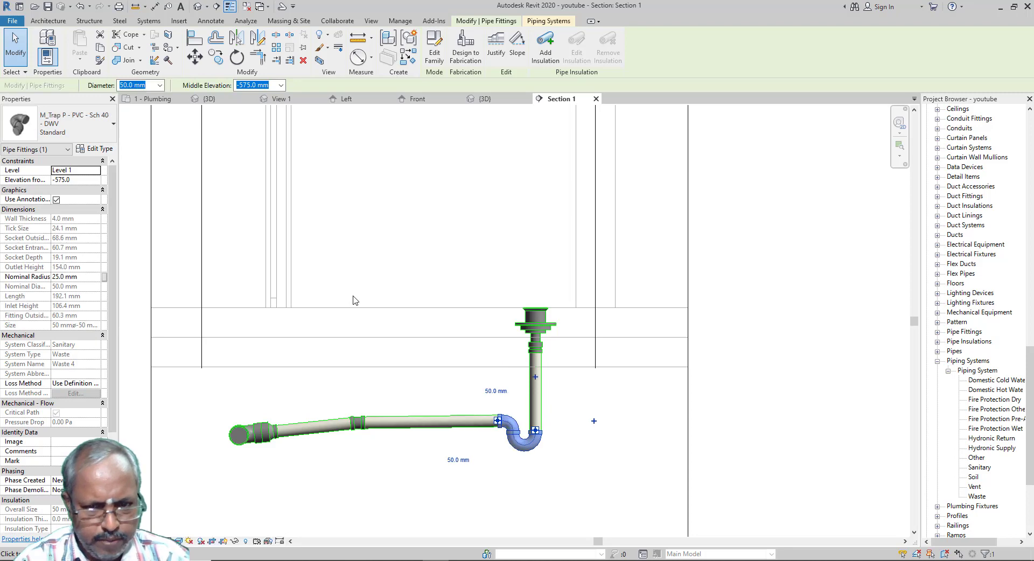
key("Escape")
In the 1 - Plumbing plan, move the section line beside the fourth stall's floor drain and return to Section 1.
left_click(153, 99)
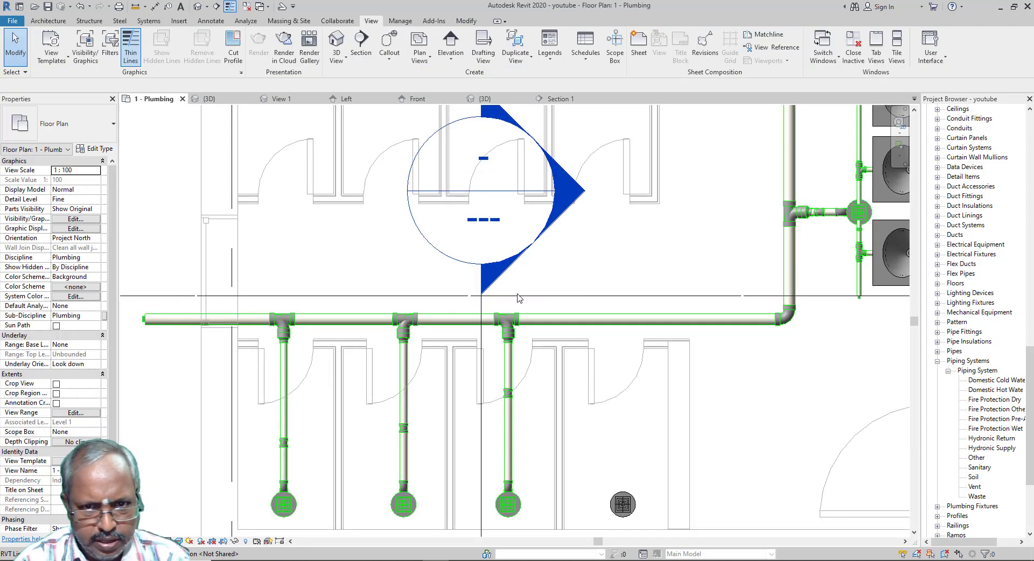
left_click_drag(481, 311, 583, 307)
left_click(387, 267)
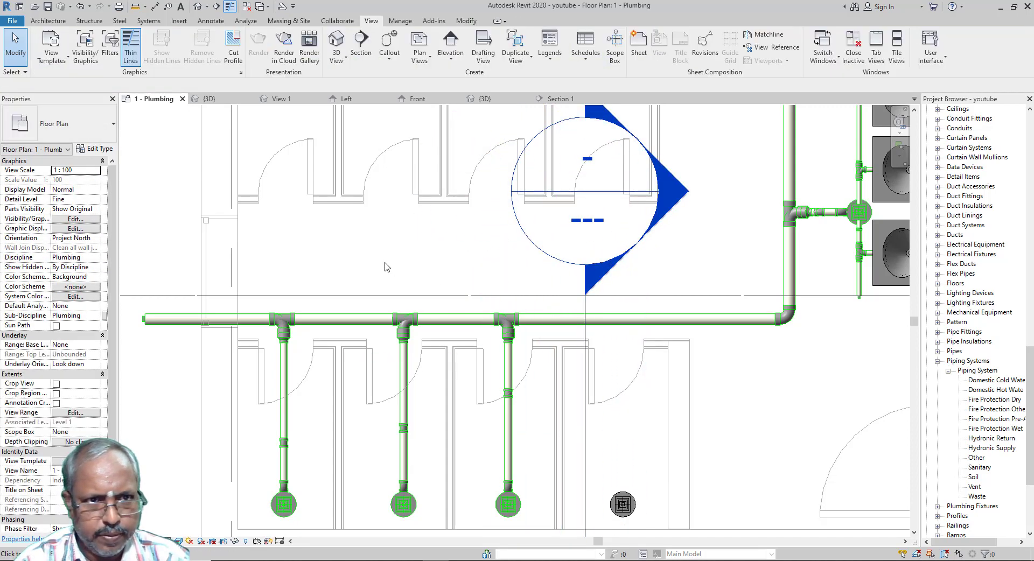
left_click(561, 102)
Draw a 50 mm waste pipe from the fourth stall's floor drain down to about -535 mm and across into the main waste pipe.
key("p")
key("i")
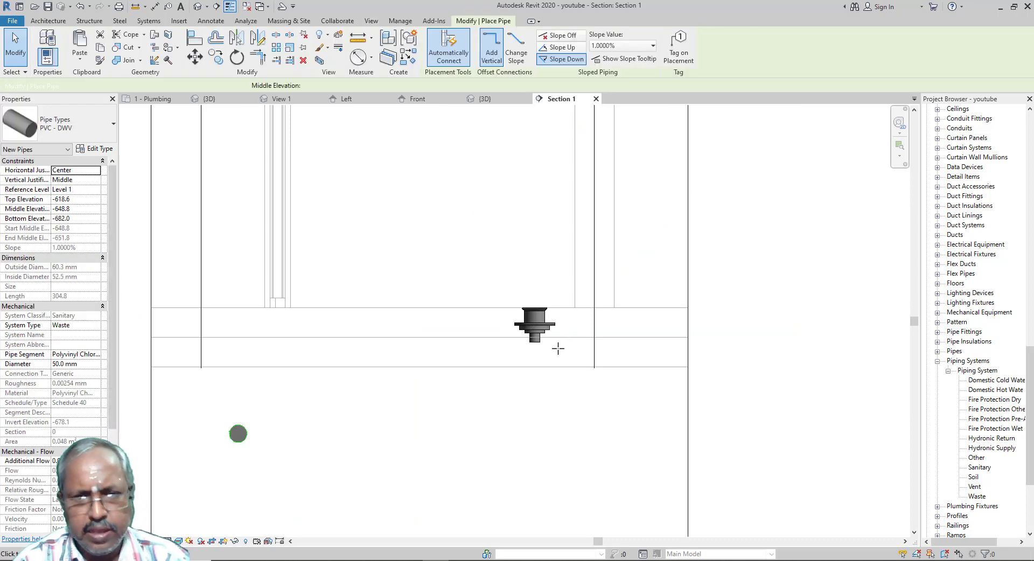
left_click(534, 347)
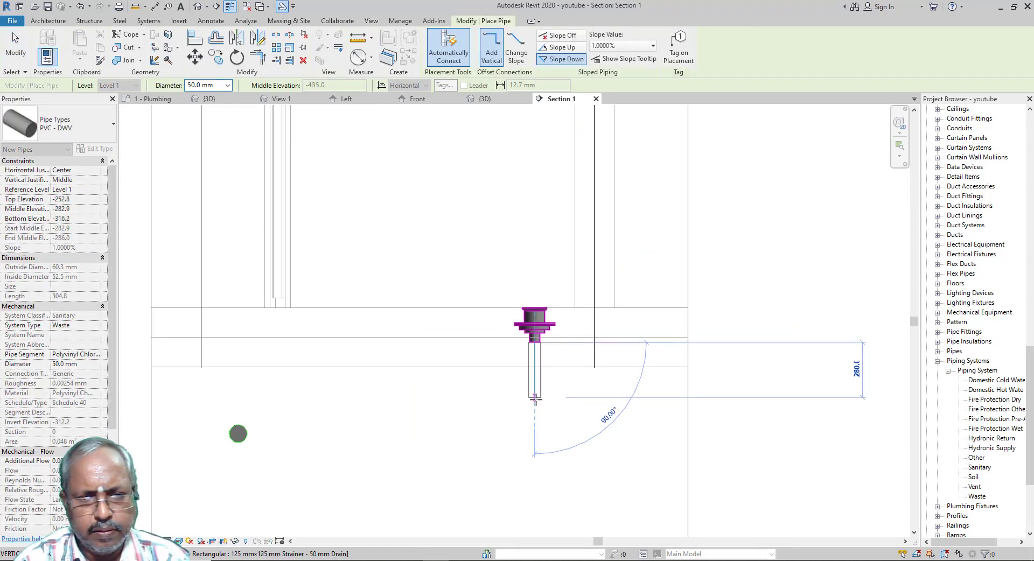
left_click(534, 414)
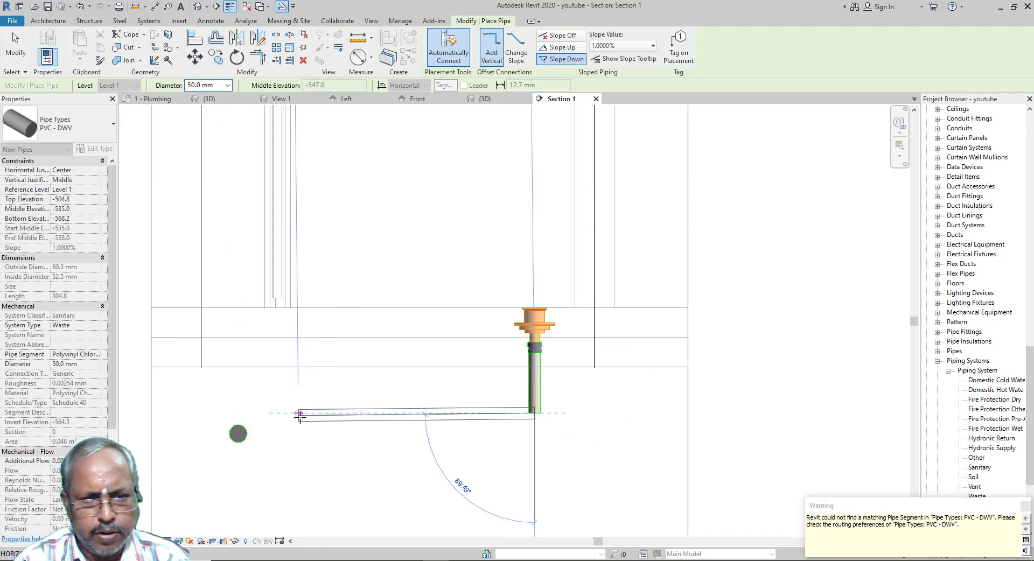
left_click(299, 414)
left_click(238, 433)
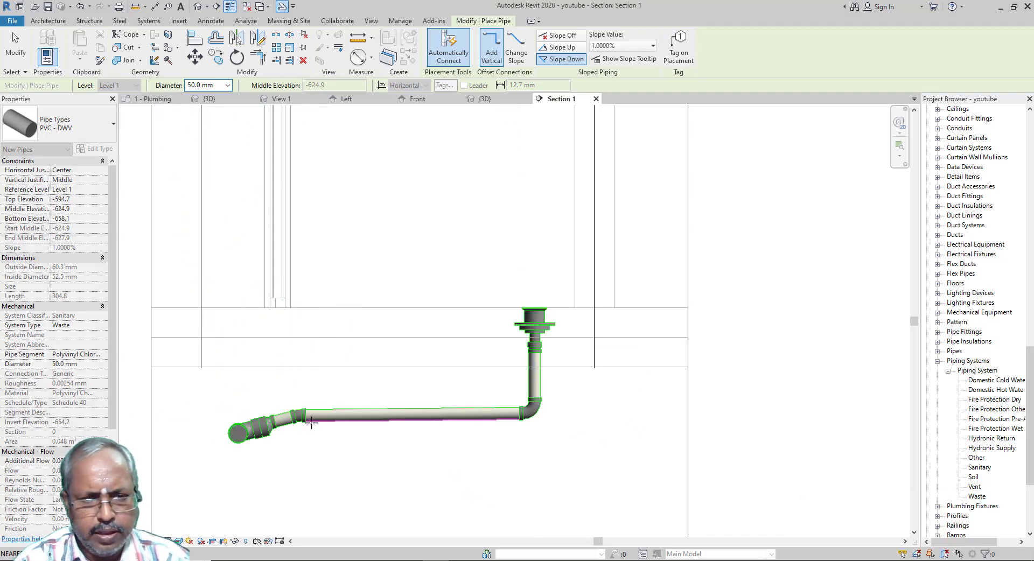
key("Escape")
key("Escape")
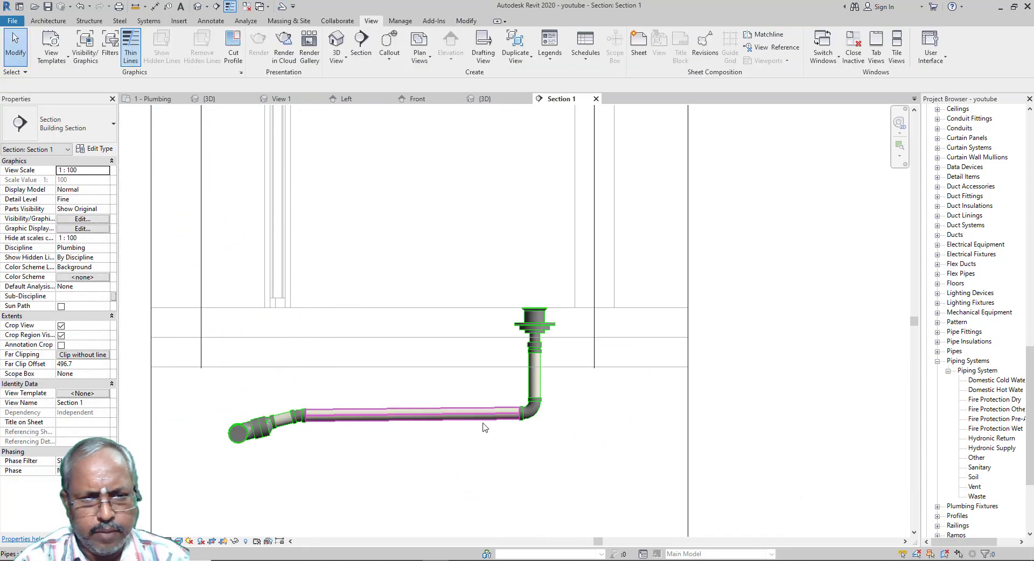
Change the bend below the fourth stall's floor drain to the M_Trap P - PVC - Sch 40 - DWV Standard fitting.
left_click(537, 413)
left_click(70, 124)
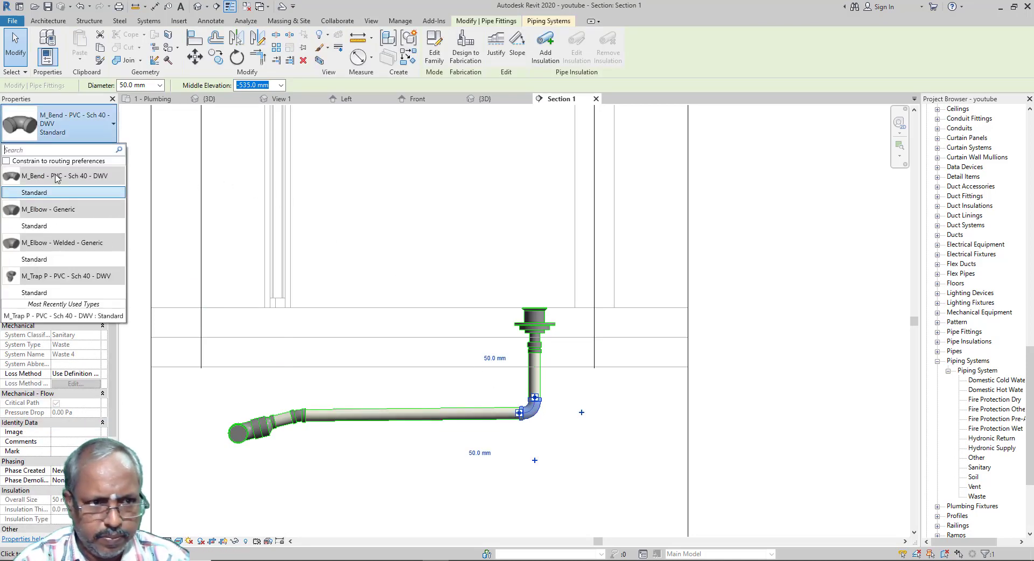
left_click(56, 293)
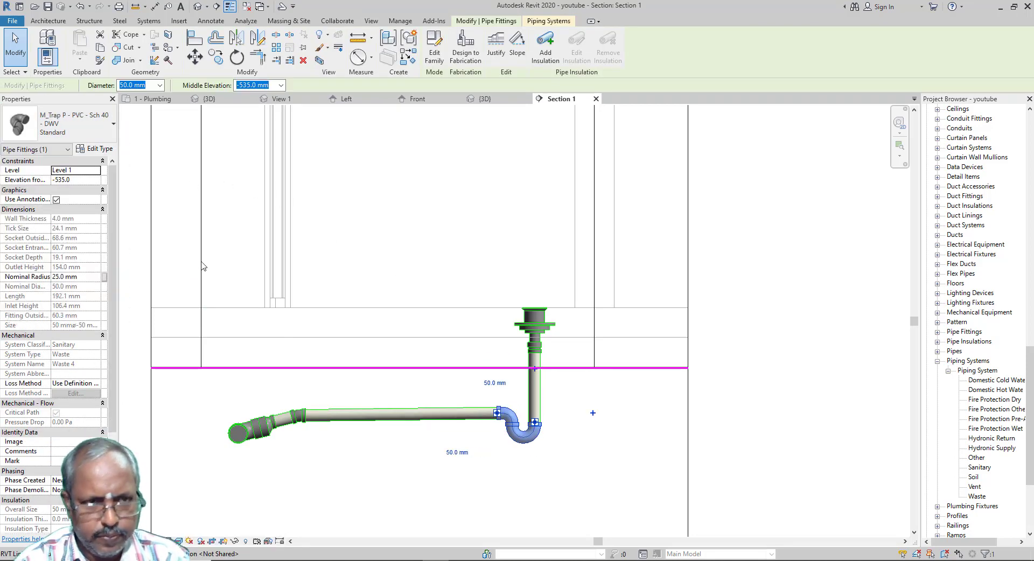
left_click(186, 249)
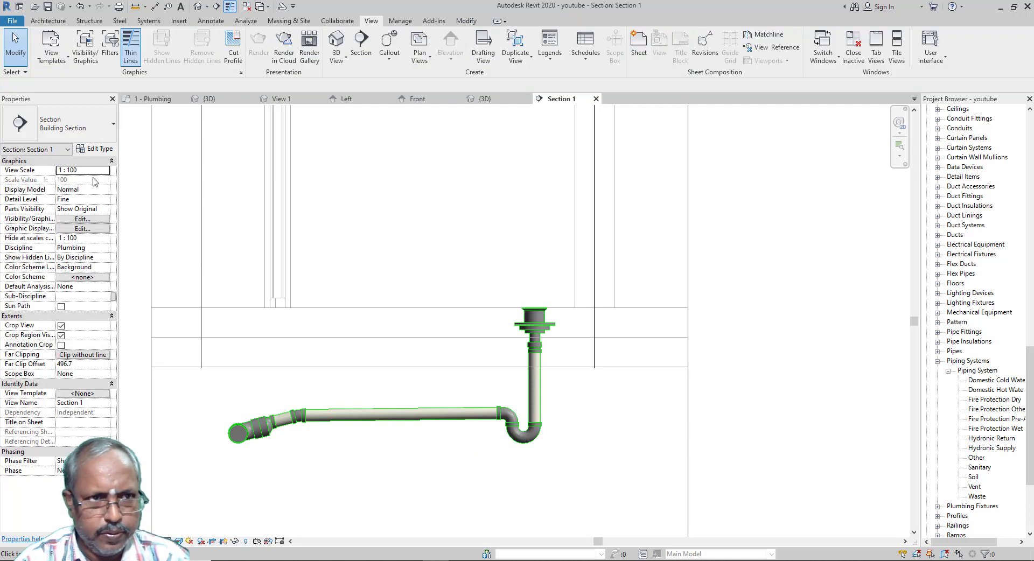
Examine the stall floor drain branches, traps and washbasin waste piping in the plumbing plan and the 3D view.
left_click(153, 98)
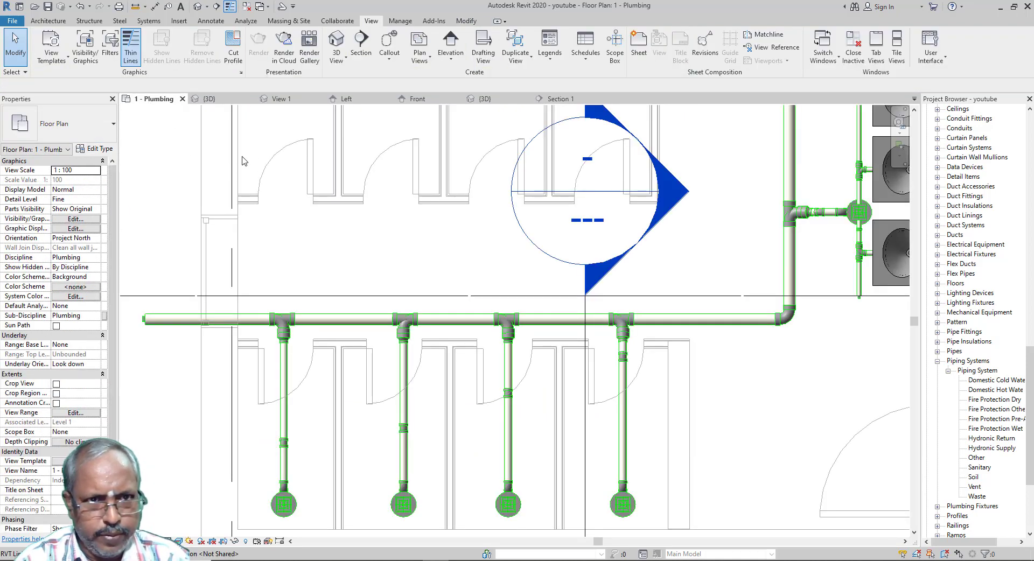
left_click(209, 98)
scroll(434, 355, "up", 6)
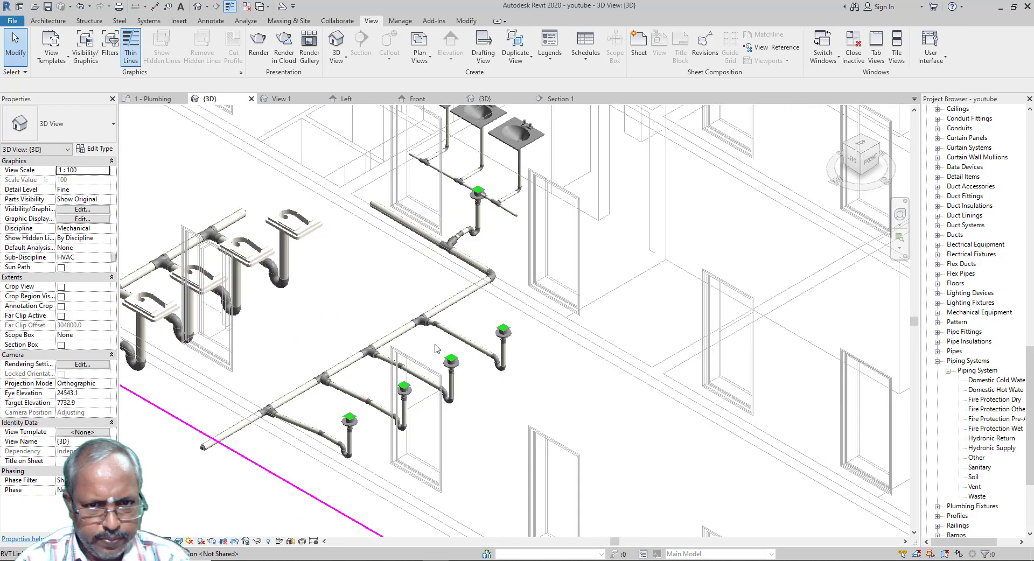
scroll(433, 247, "down", 5)
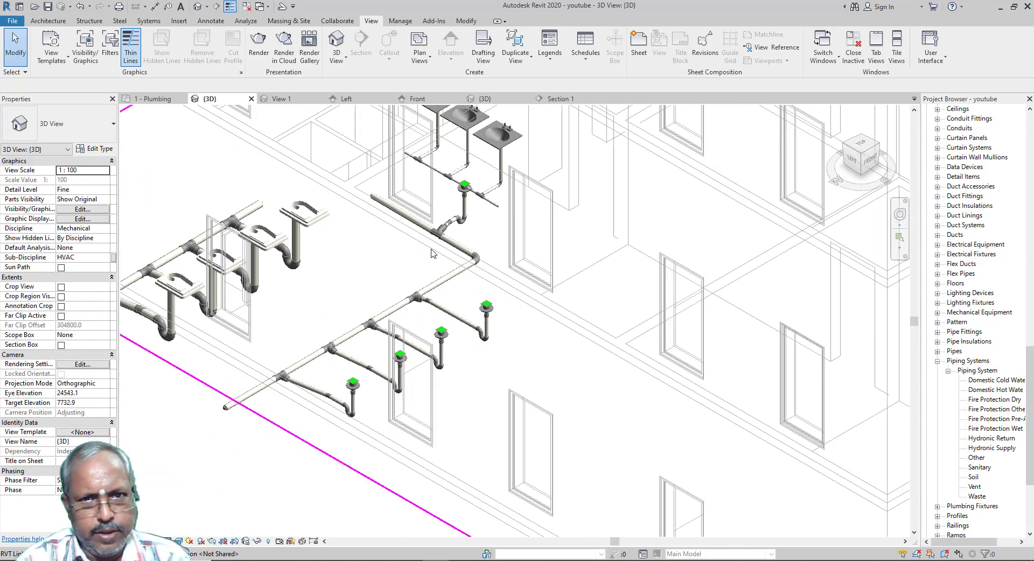
scroll(434, 168, "up", 1)
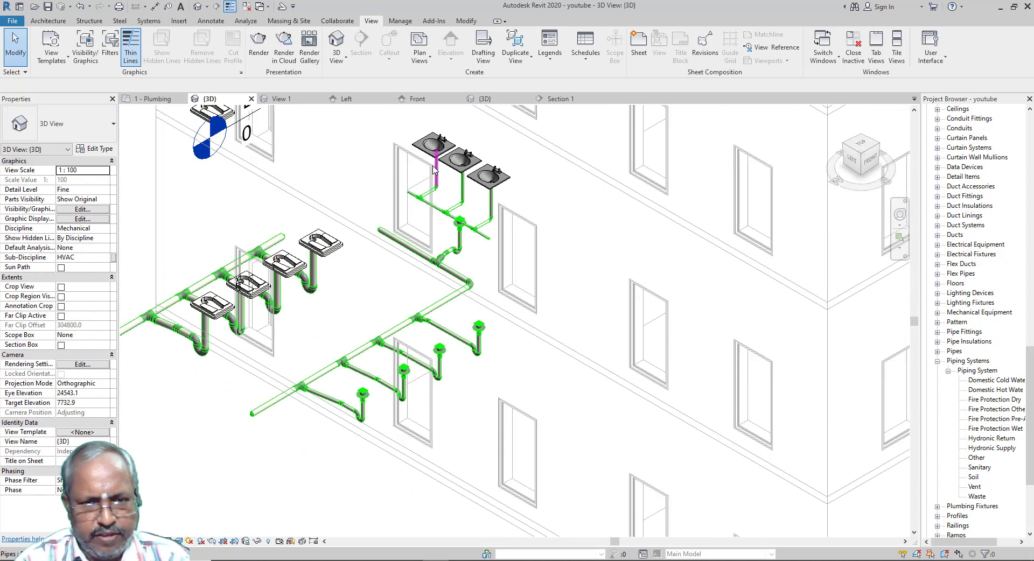
scroll(434, 168, "up", 2)
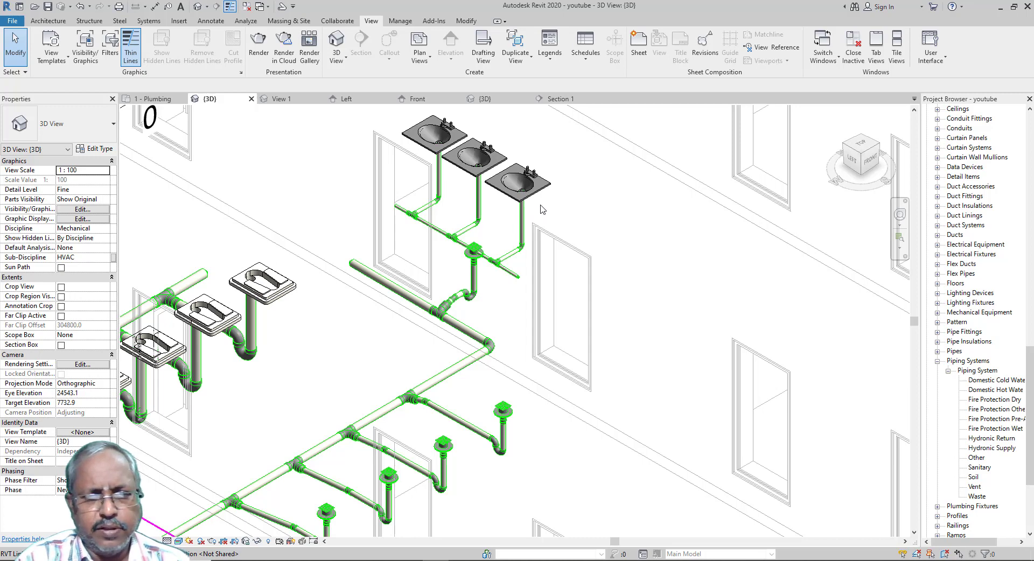
scroll(521, 207, "up", 5)
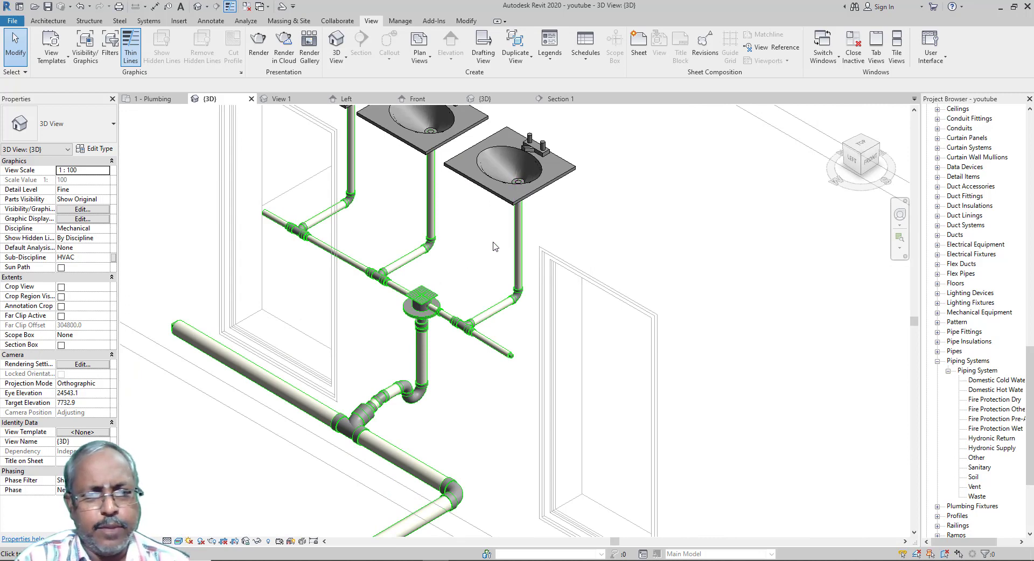
scroll(491, 250, "down", 3)
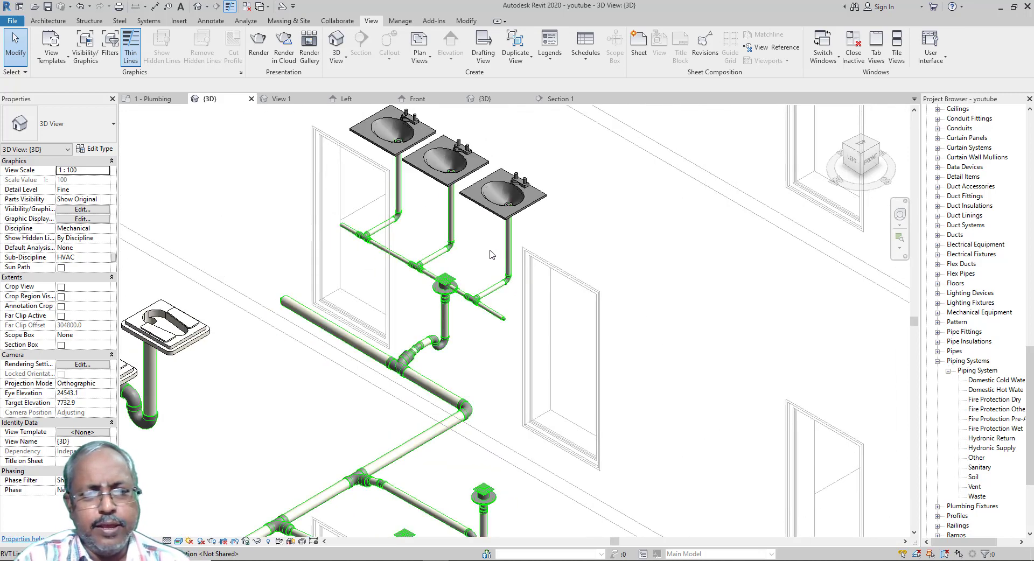
scroll(498, 261, "up", 2)
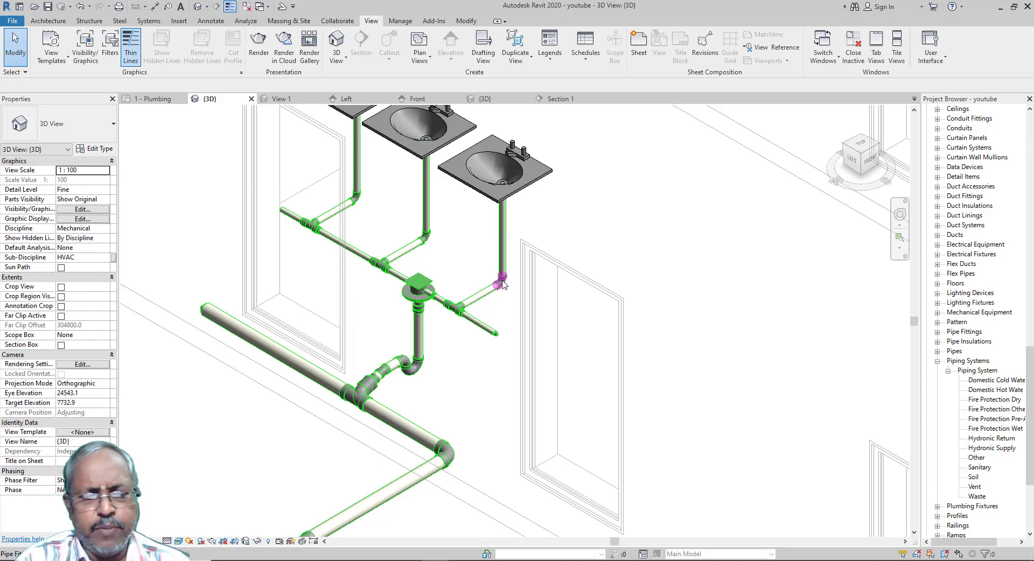
scroll(526, 284, "down", 2)
scroll(527, 284, "down", 2)
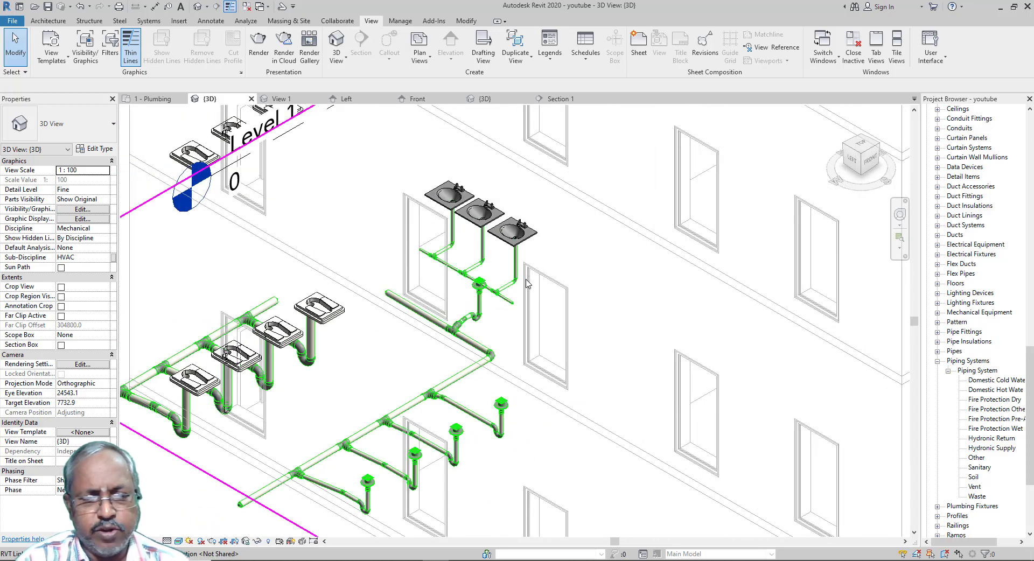
scroll(503, 295, "up", 3)
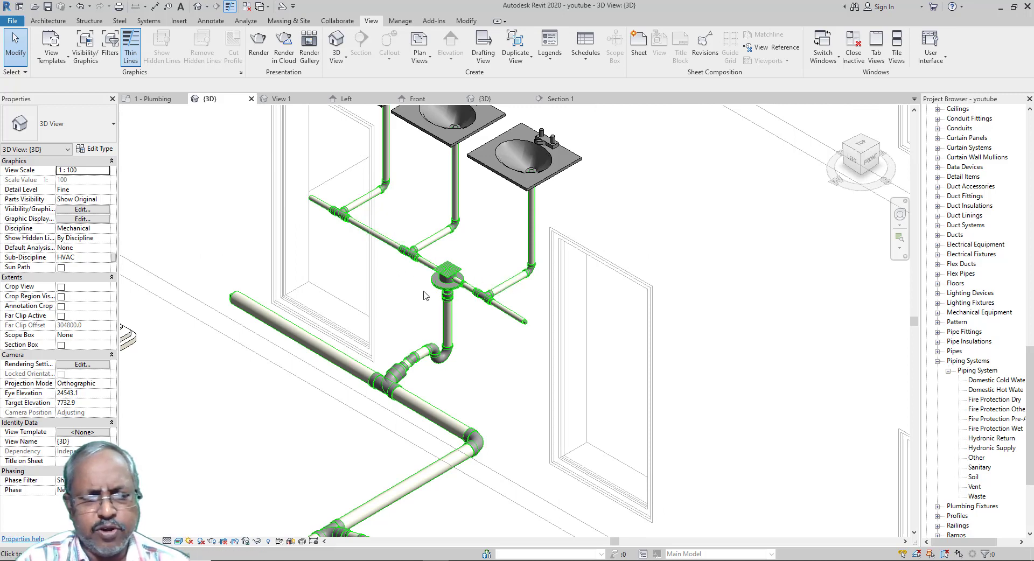
scroll(539, 266, "down", 2)
scroll(540, 267, "up", 1)
scroll(540, 268, "down", 2)
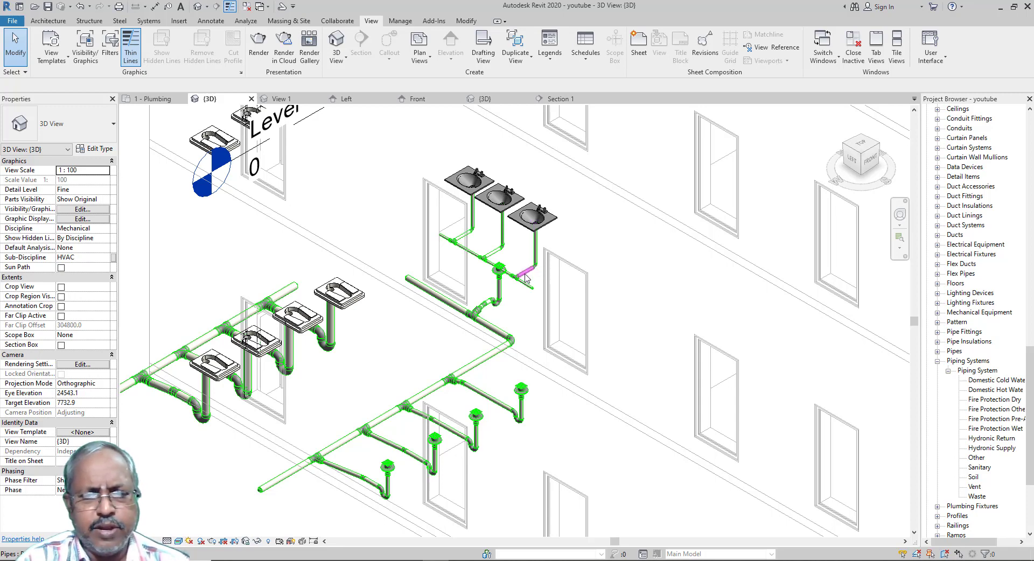
scroll(525, 277, "up", 5)
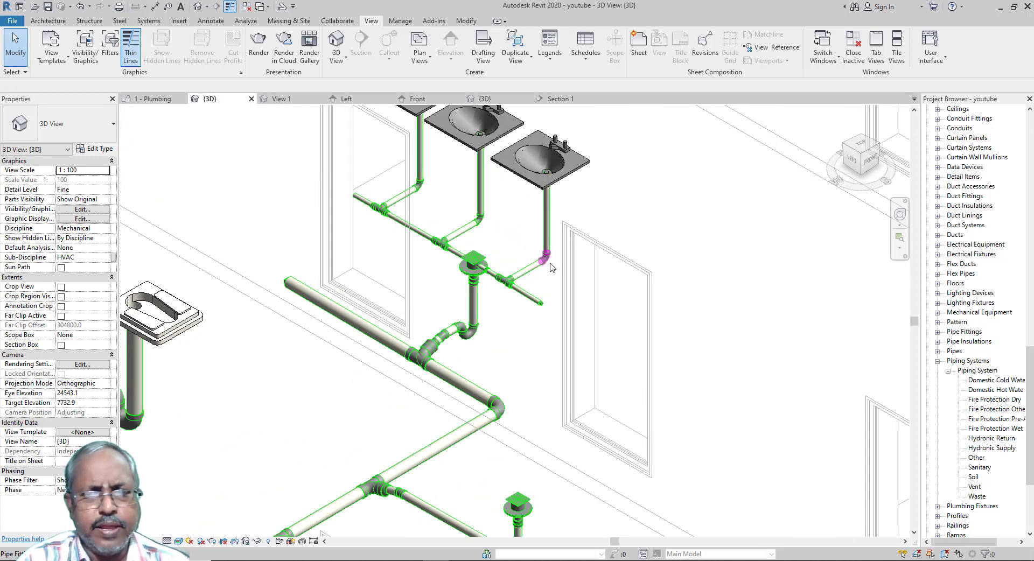
left_click(1000, 10)
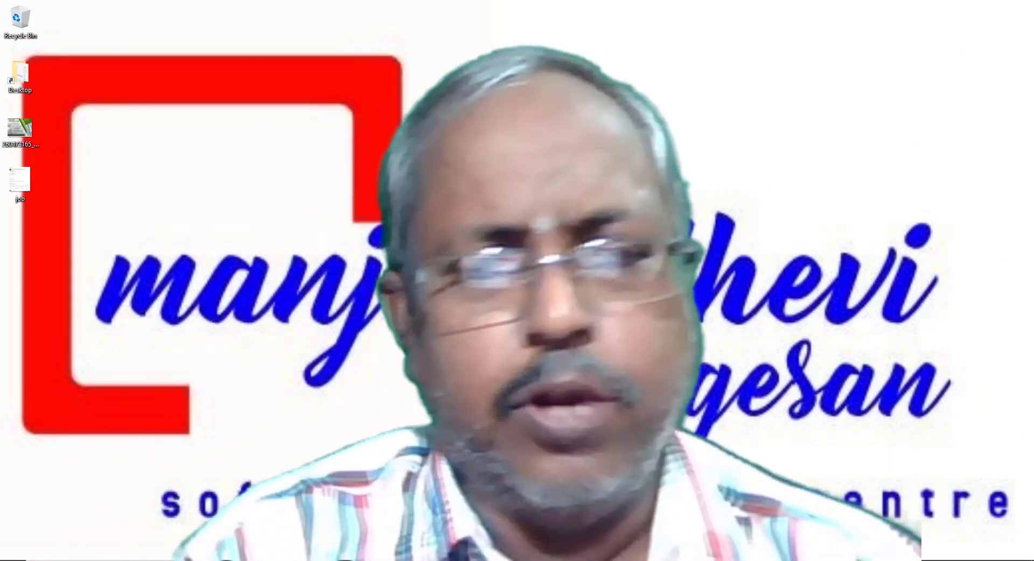